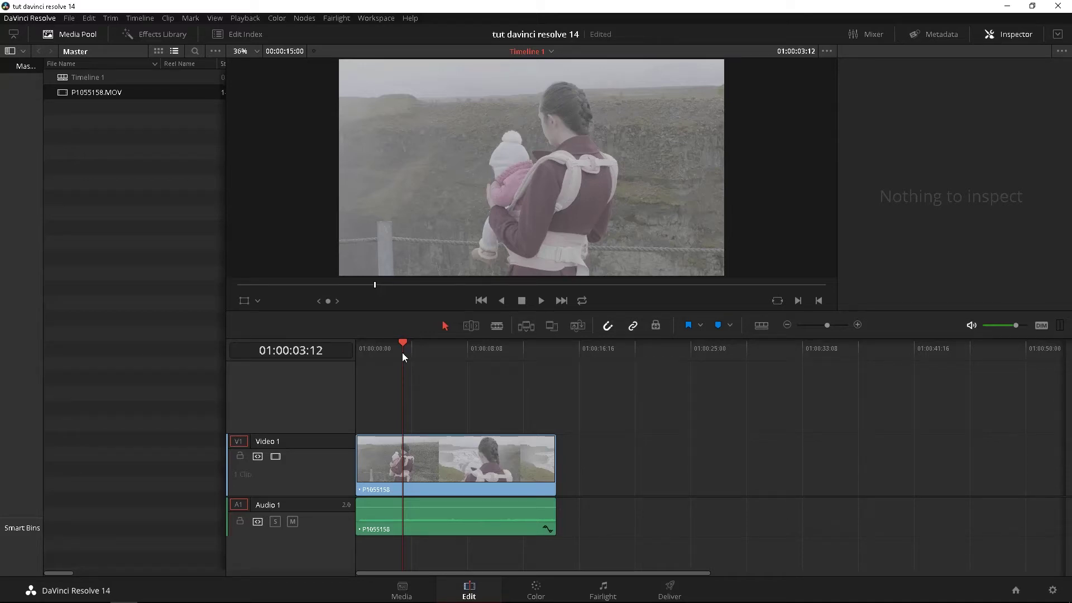
Switch from the Edit page to the Color page and open the Workspace menu
click(535, 590)
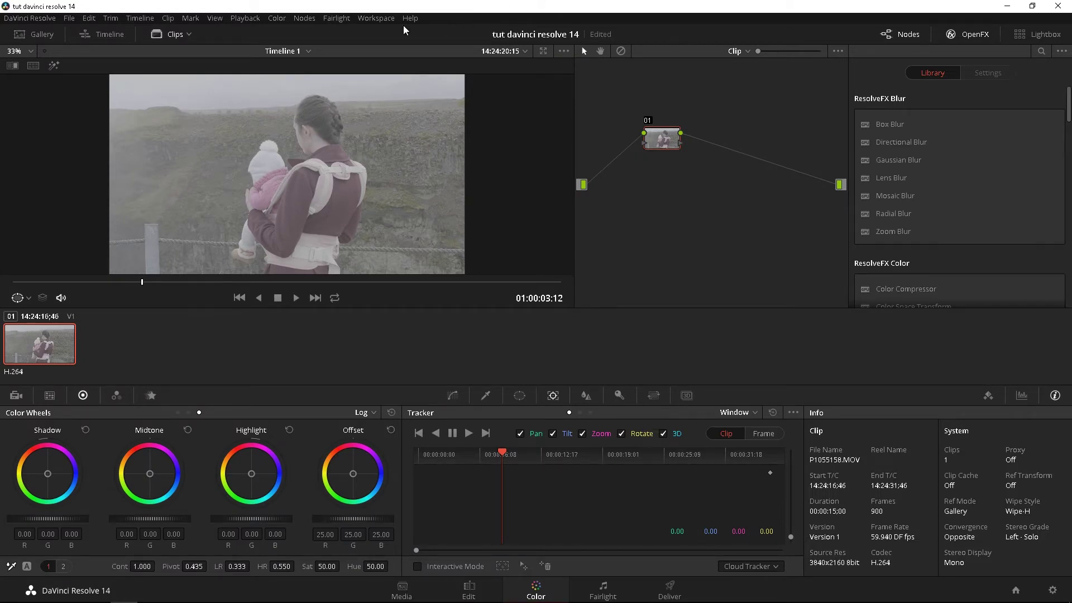
click(385, 20)
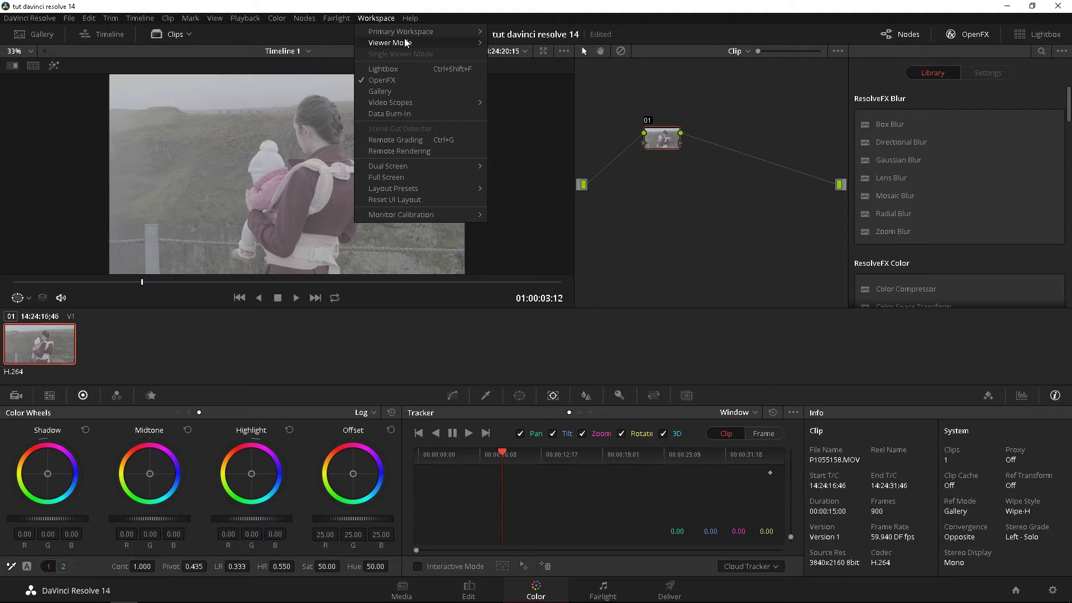
Reset the Color page UI layout to default and toggle the Gallery off and on
mouse_move(410, 31)
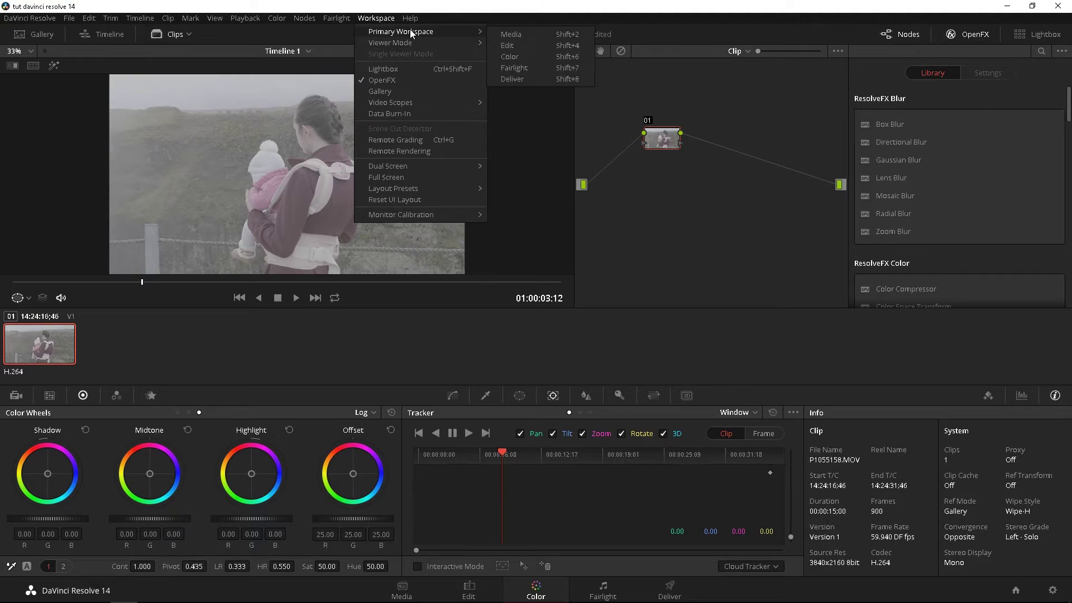
click(436, 199)
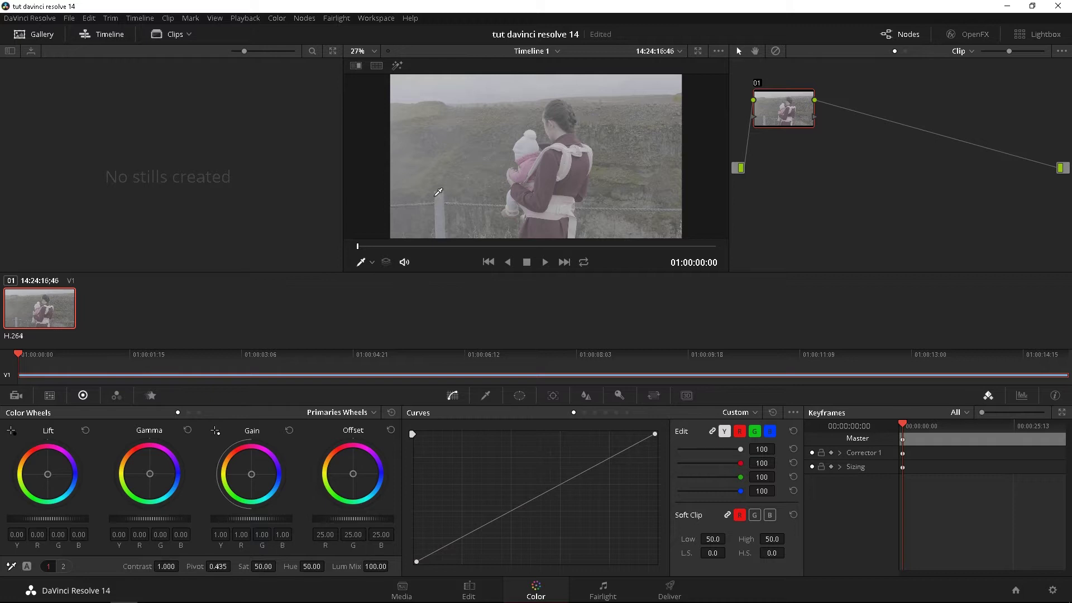
click(41, 36)
click(41, 36)
Grab a still of the current frame into the Gallery as 1.1.1, then hide the Gallery
right_click(447, 126)
click(468, 144)
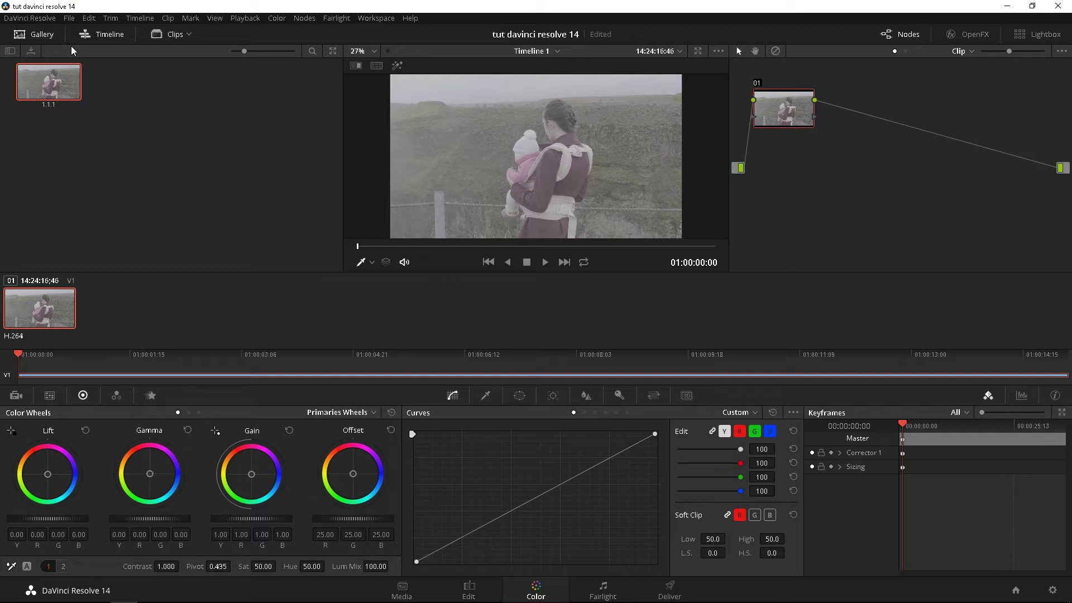
click(40, 36)
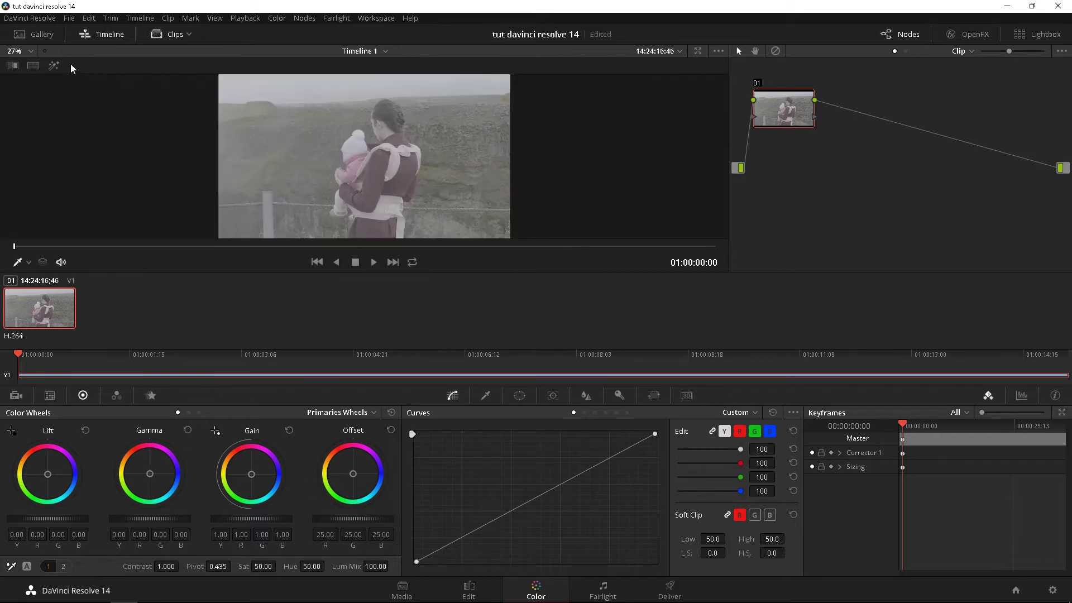
Toggle the timeline strip off and on twice and move the playhead to about 01:00:03:06
click(99, 36)
click(99, 35)
click(100, 34)
click(100, 35)
drag(50, 364, 425, 375)
Visit the Edit page, return to Color, and advance the playhead to 01:00:07:06
click(469, 590)
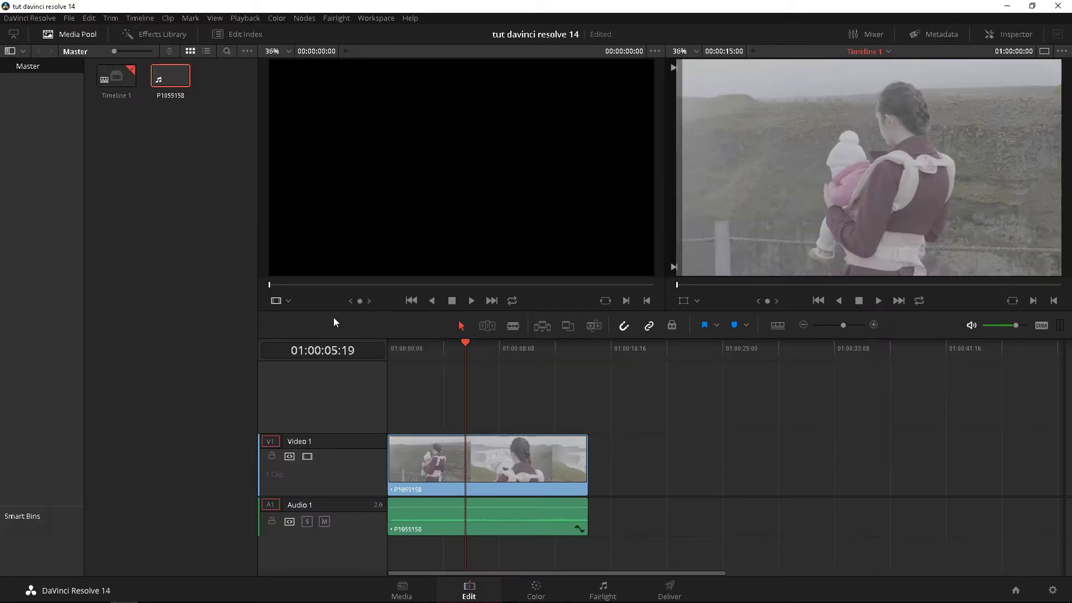
click(536, 588)
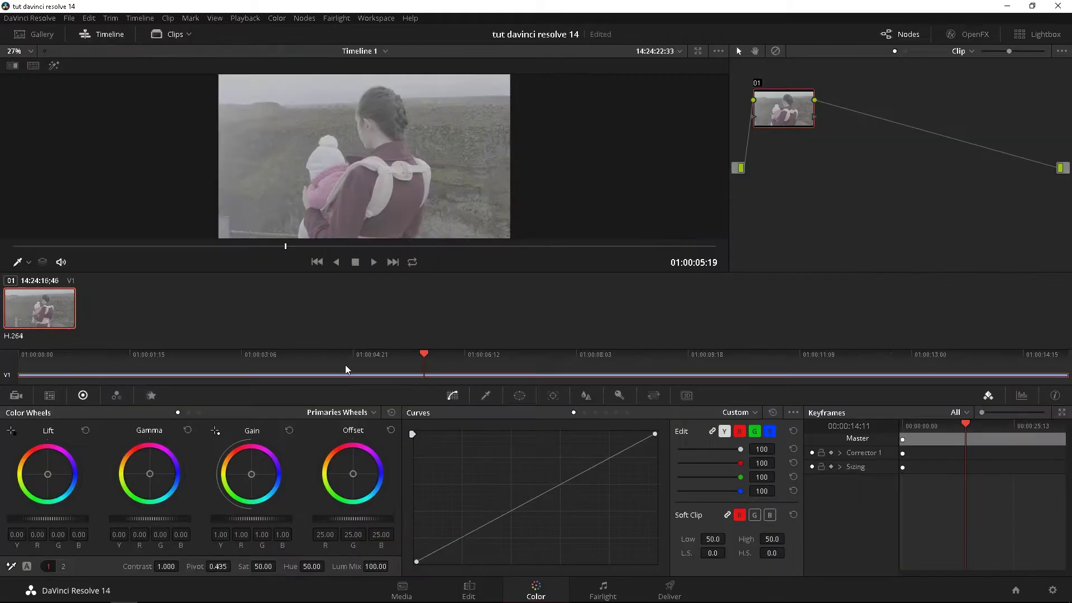
click(225, 357)
drag(226, 359, 529, 367)
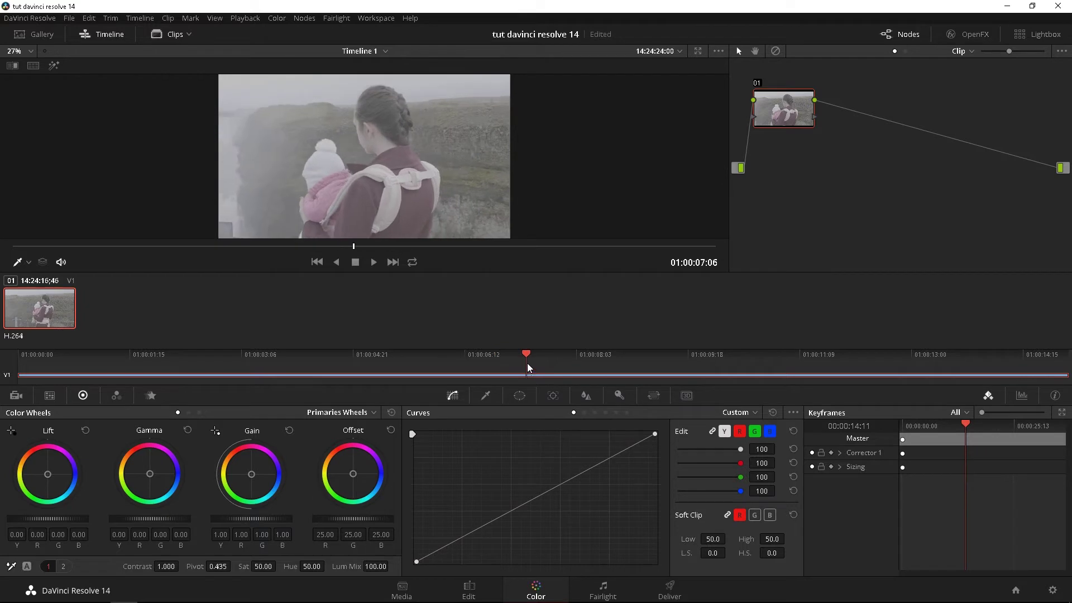
Hide and restore the timeline strip and the clip thumbnail strip, leaving the layout intact
click(91, 38)
click(93, 39)
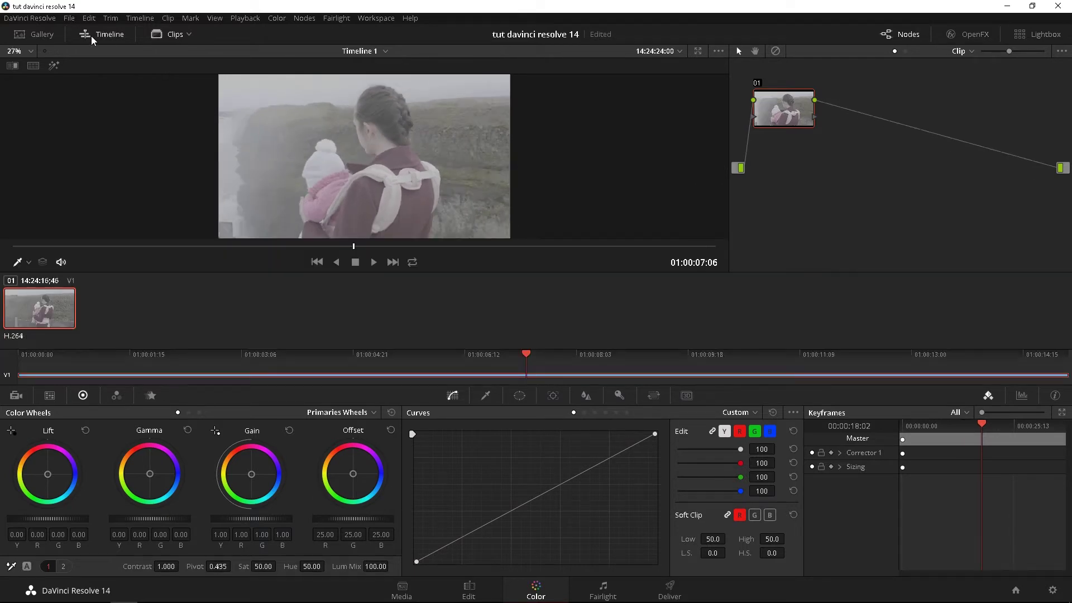
click(173, 42)
click(173, 42)
click(164, 43)
click(164, 42)
Browse the ResolveFX effects list in the OpenFX library, including Gaussian Blur, then close the library
click(978, 40)
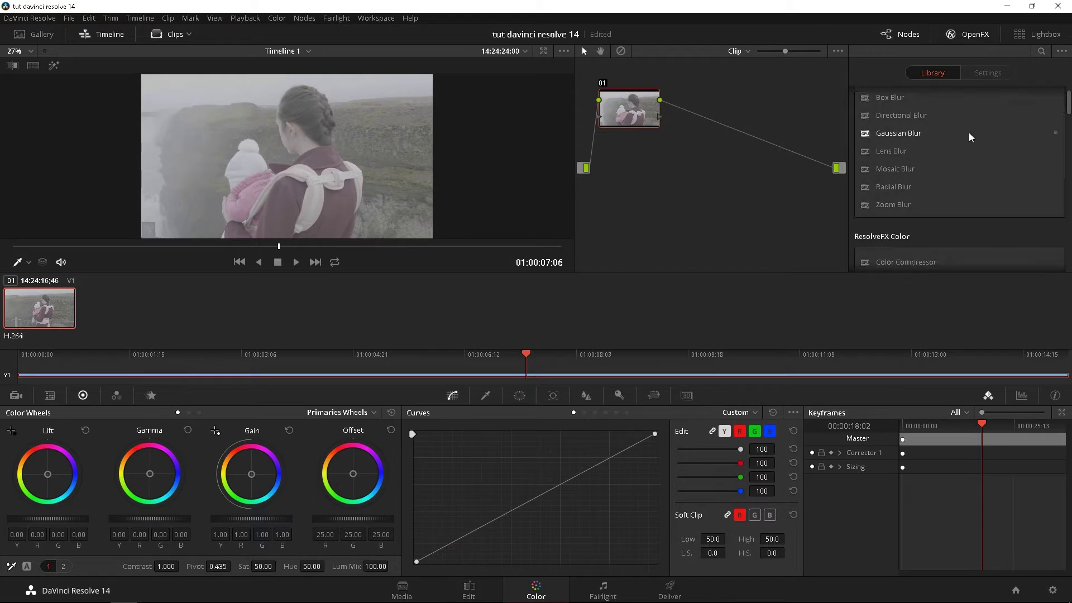
scroll(970, 137, down, 3)
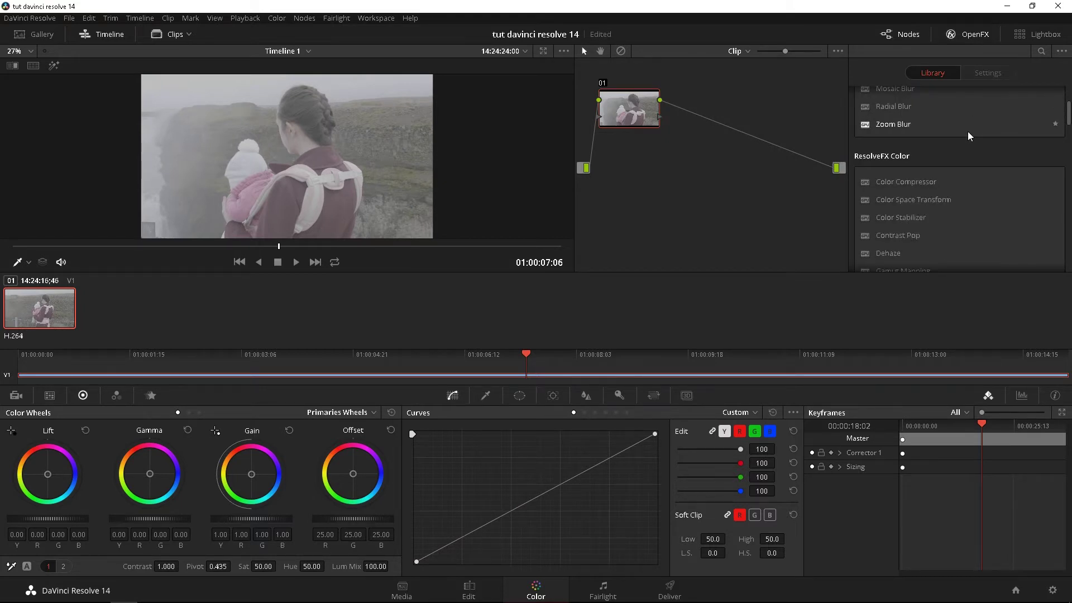
scroll(967, 132, down, 8)
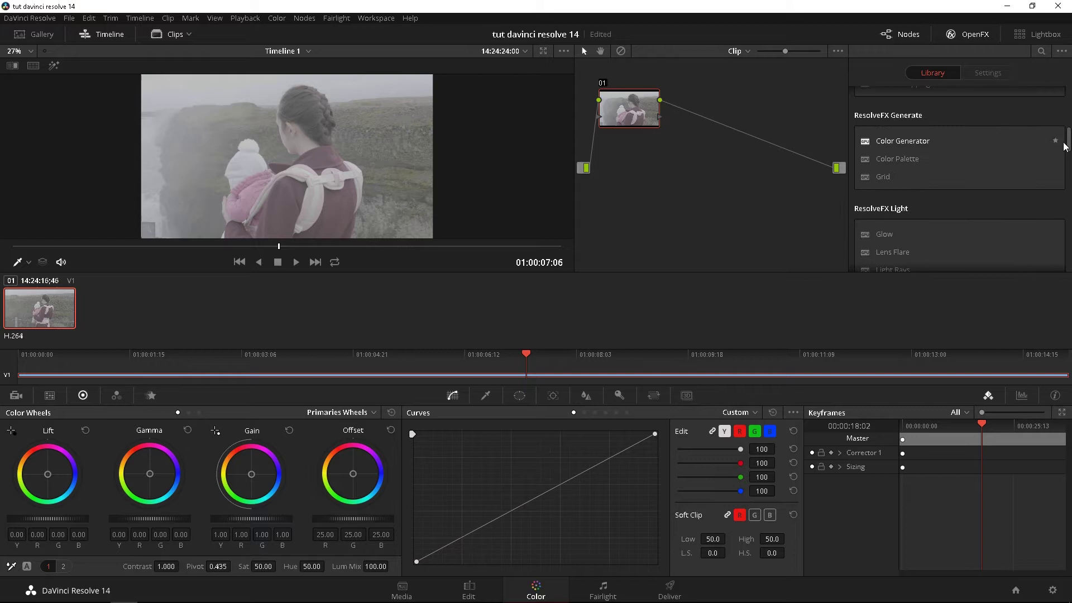
drag(1064, 147, 1067, 96)
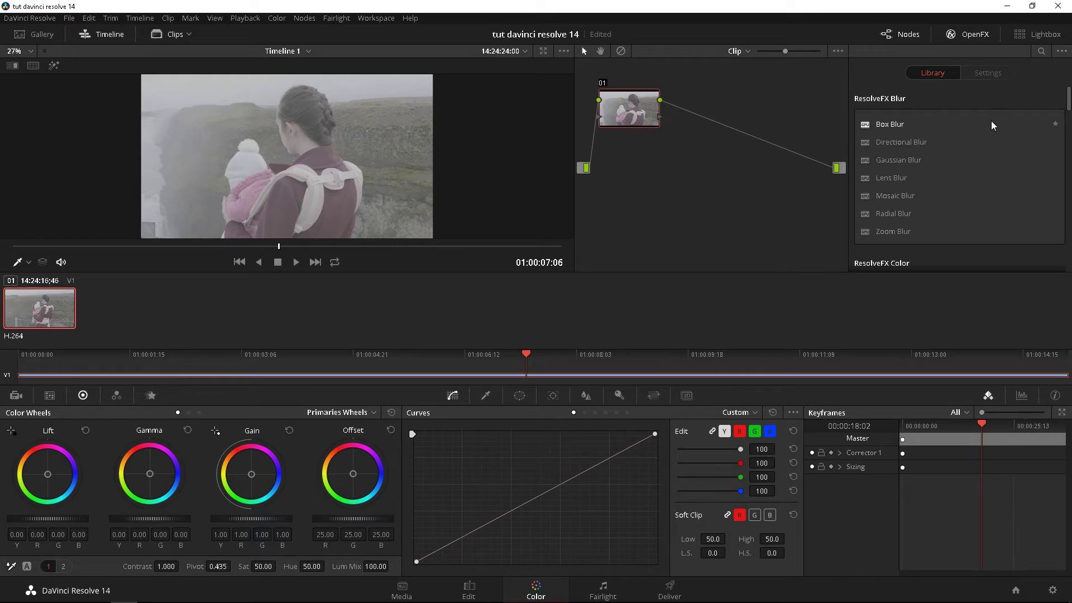
scroll(990, 125, down, 5)
scroll(987, 132, down, 2)
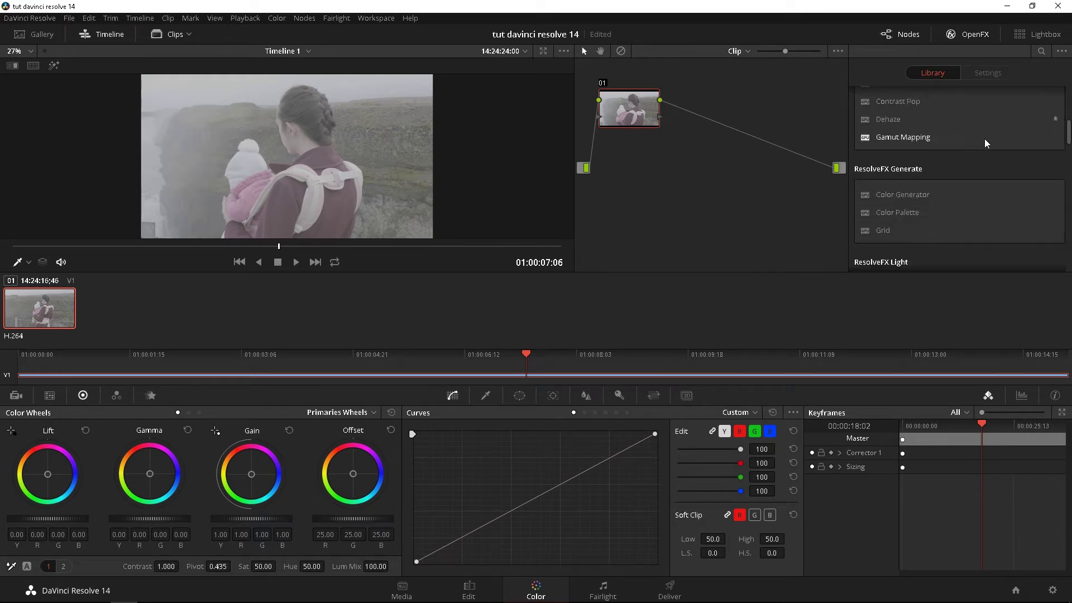
scroll(984, 138, up, 7)
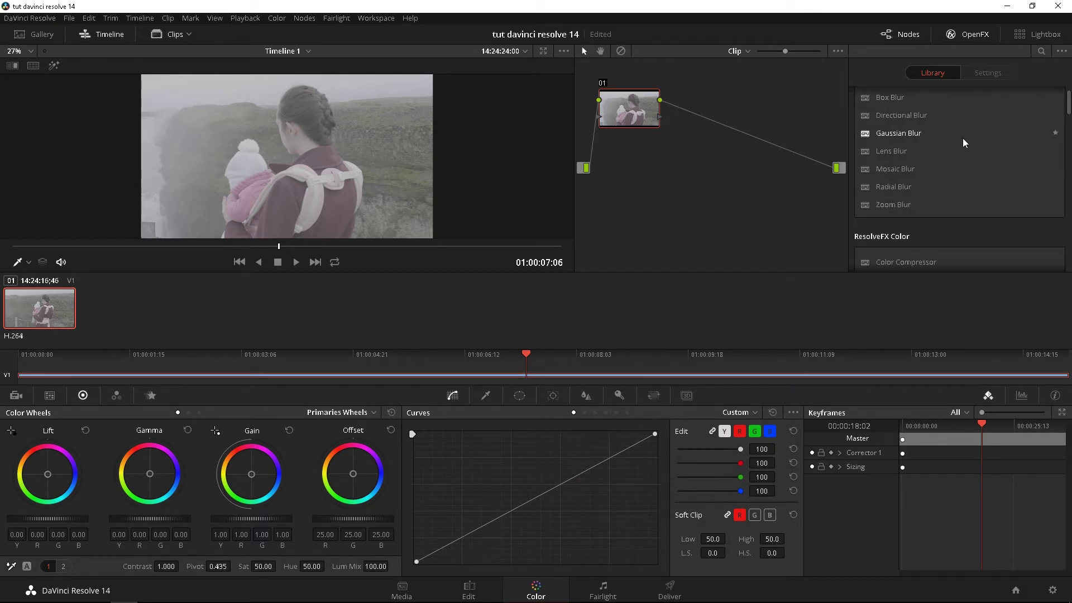
click(968, 36)
View the clip in Lightbox, return to the Color page, and check the viewer zoom choices
click(1009, 36)
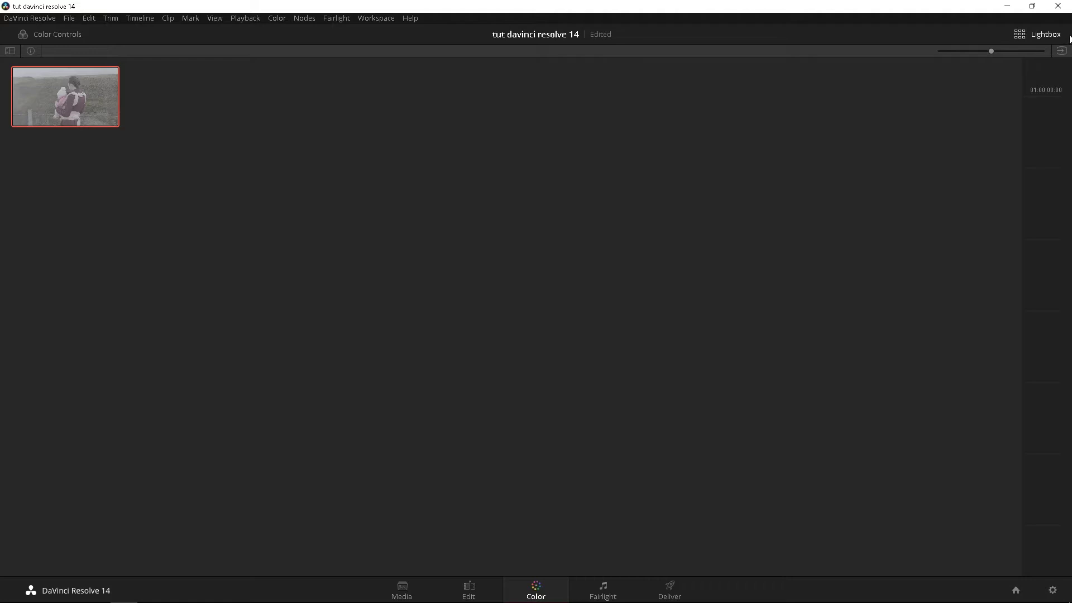
click(1054, 35)
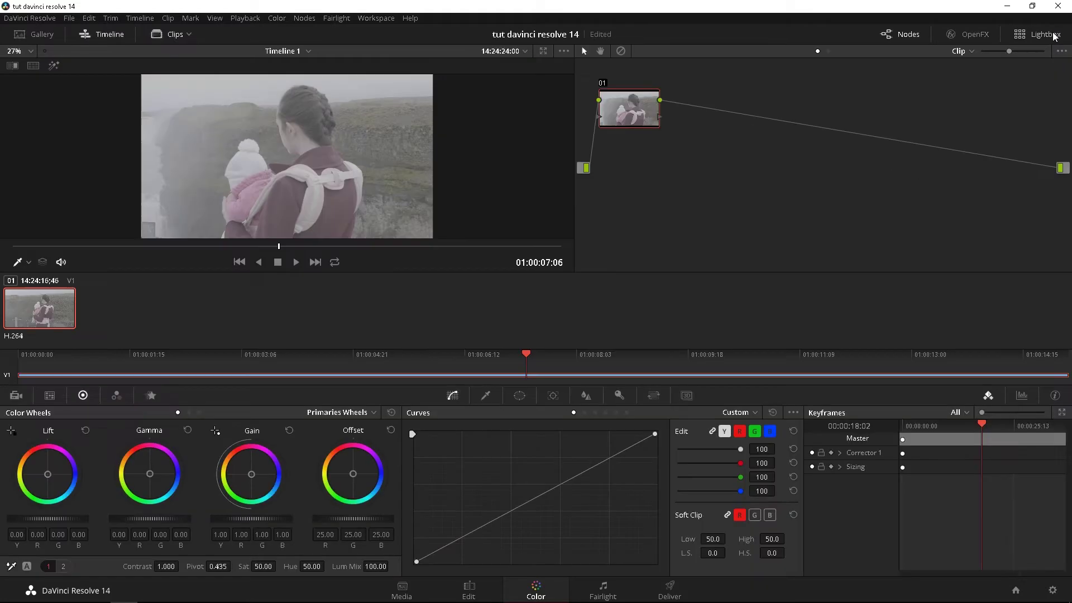
click(32, 55)
click(32, 54)
Pan the node graph with the hand tool so node 01 sits further right, then reselect the pointer
click(601, 52)
drag(651, 147, 699, 160)
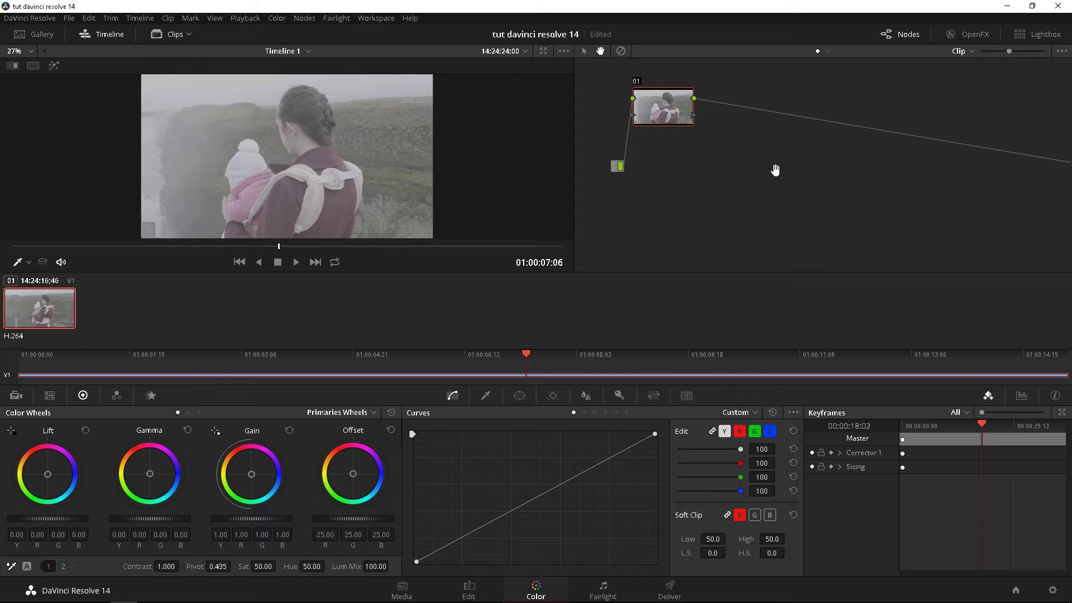
drag(775, 170, 796, 186)
click(584, 52)
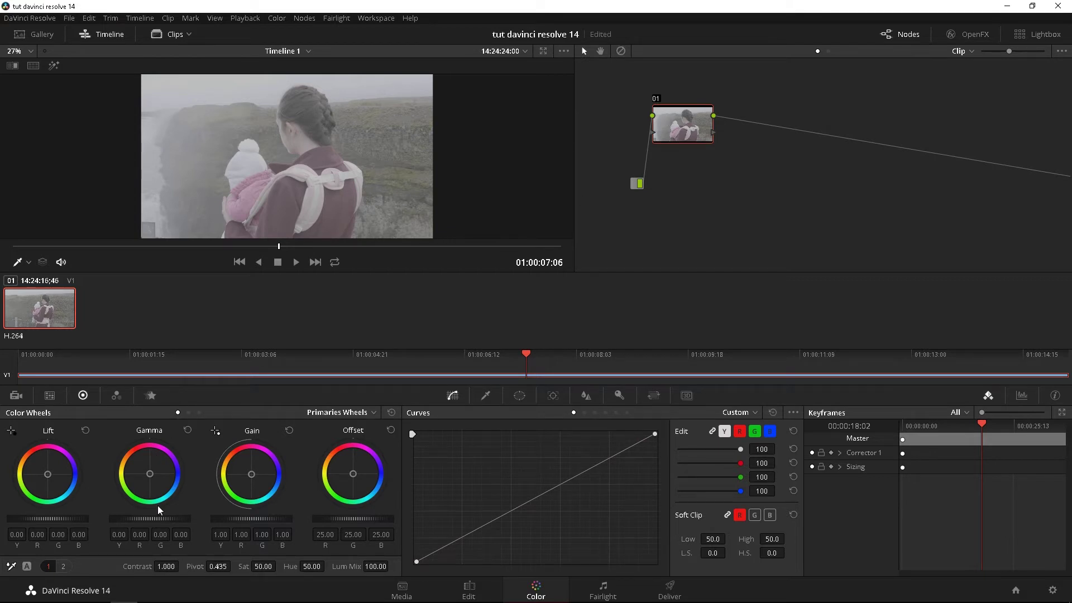
Lower the clip's Offset to darken the shot, bypassing and restoring the grade to compare
drag(354, 519, 312, 518)
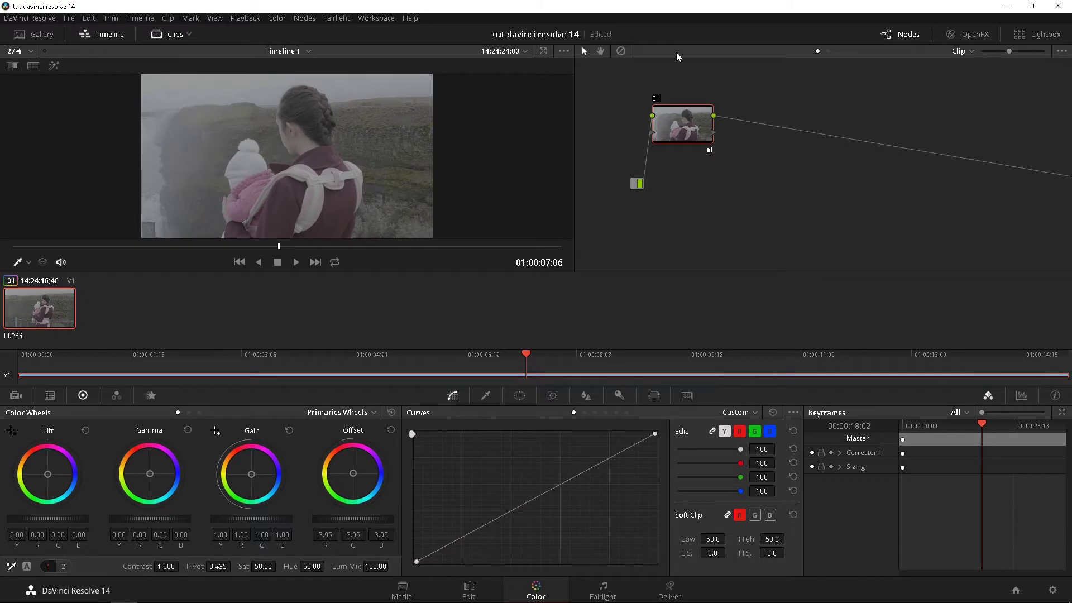
click(621, 51)
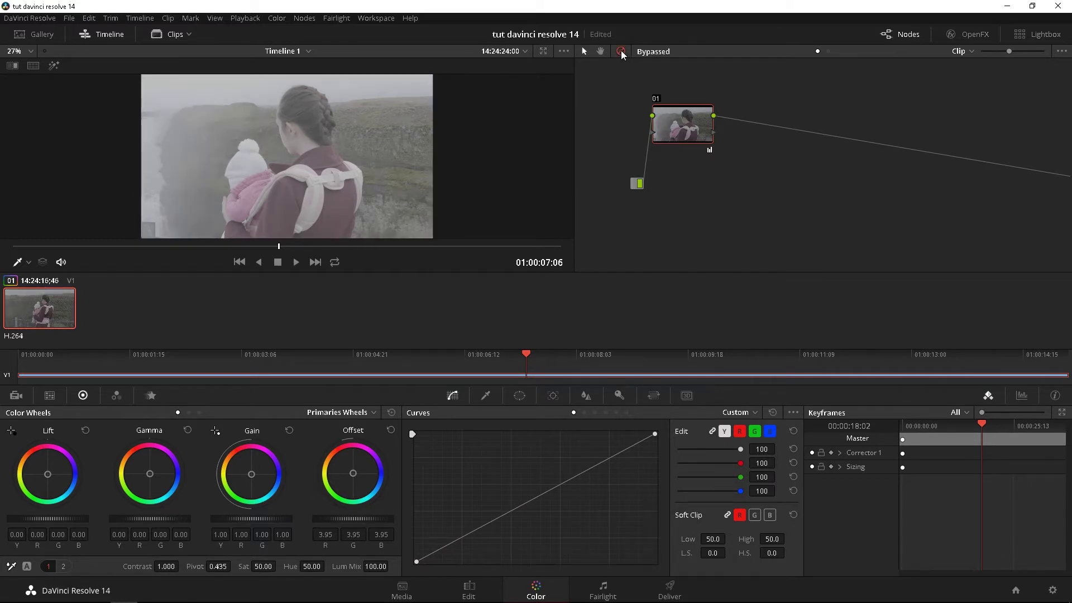
click(621, 51)
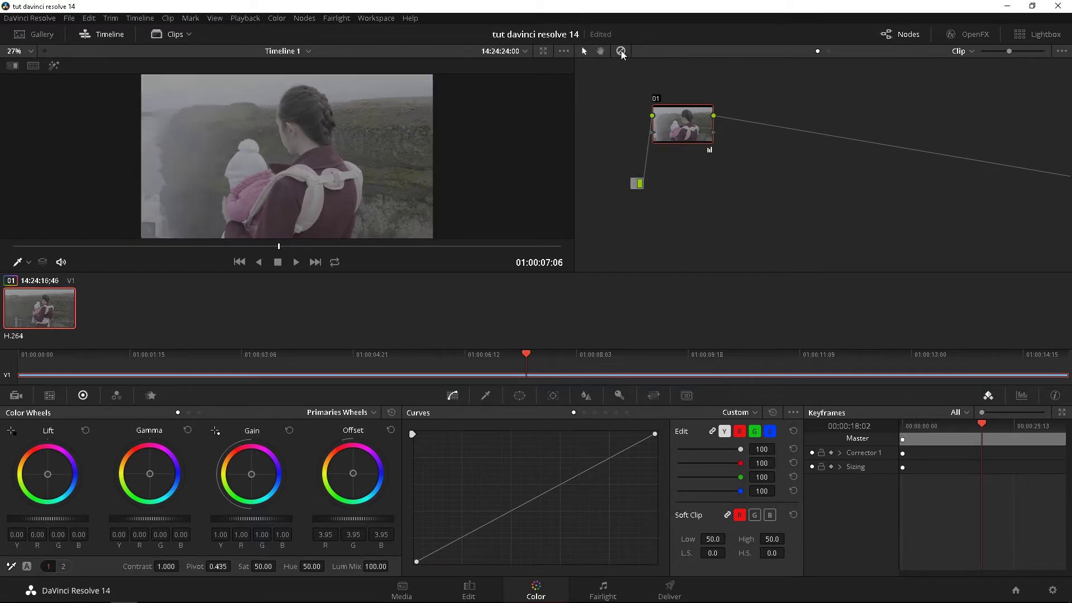
In the Timeline node graph, add a corrector node, lower its Offset, then disable it
click(829, 51)
click(819, 51)
click(829, 51)
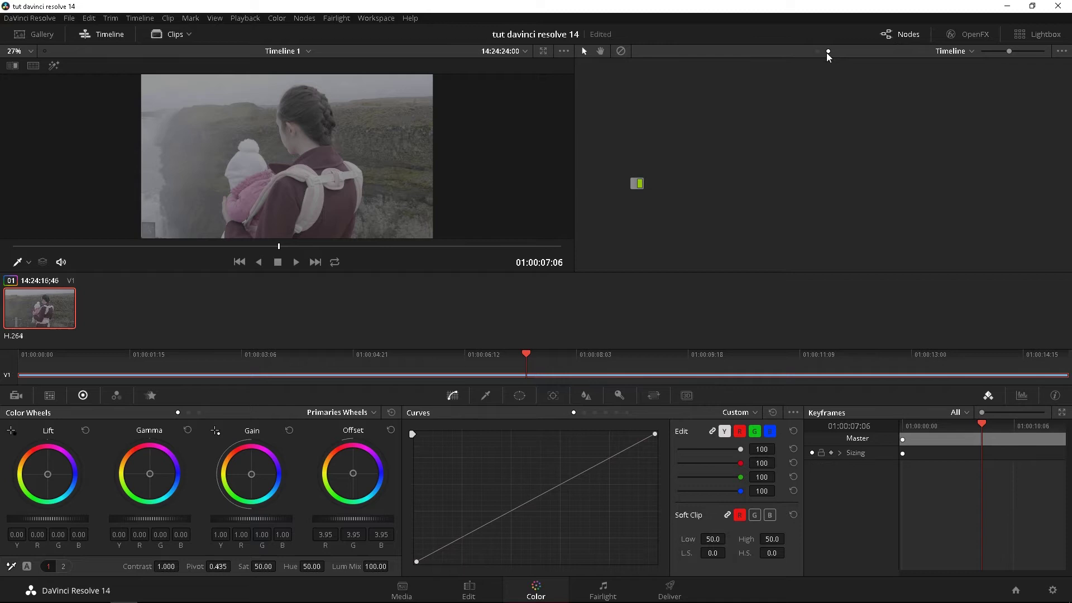
click(818, 51)
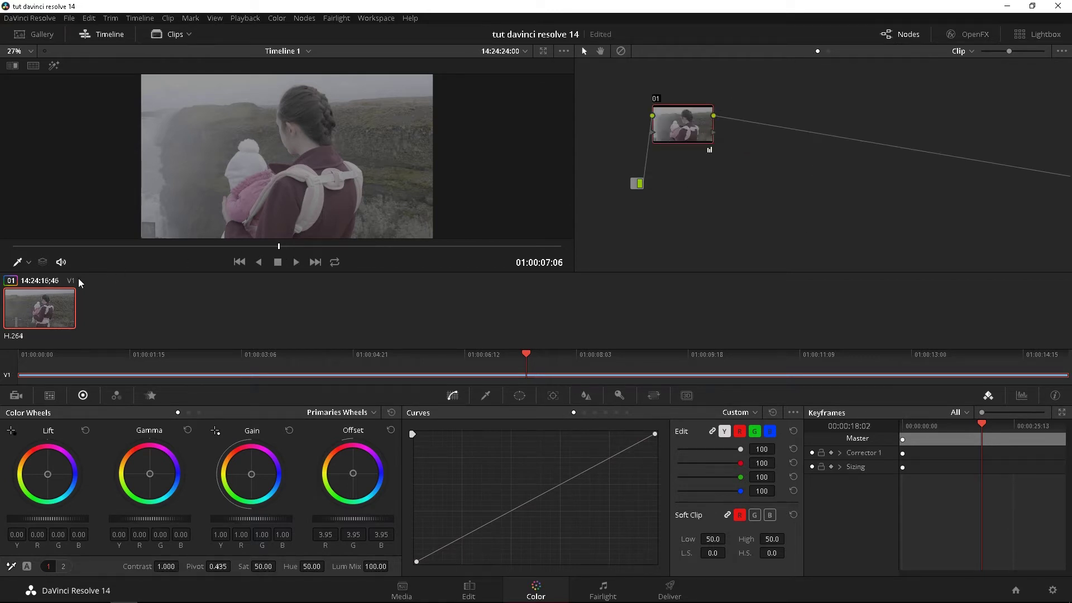
click(828, 51)
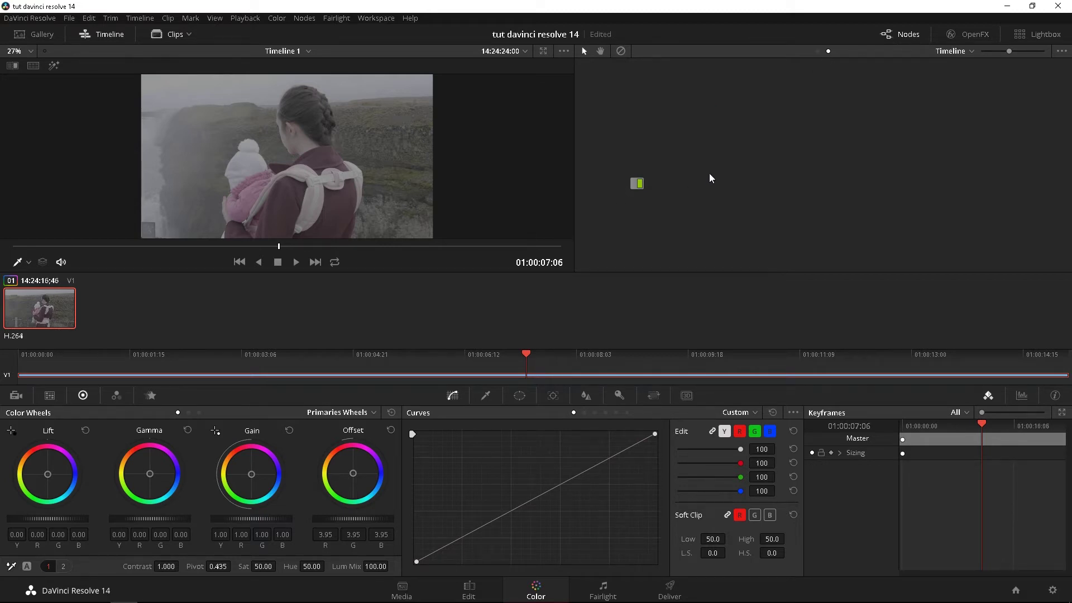
key(alt+s)
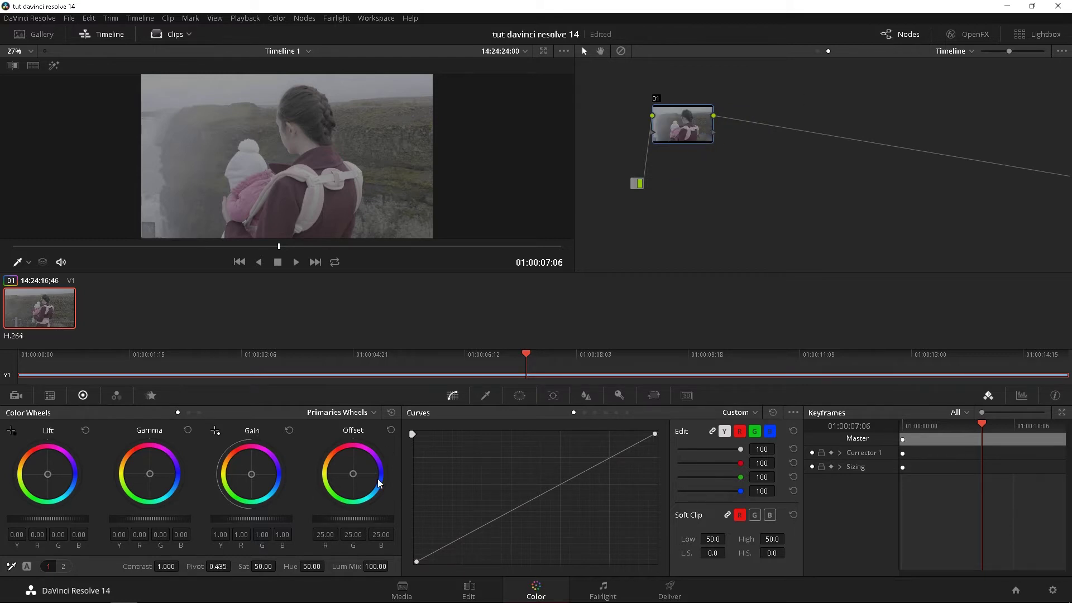
drag(374, 520, 342, 522)
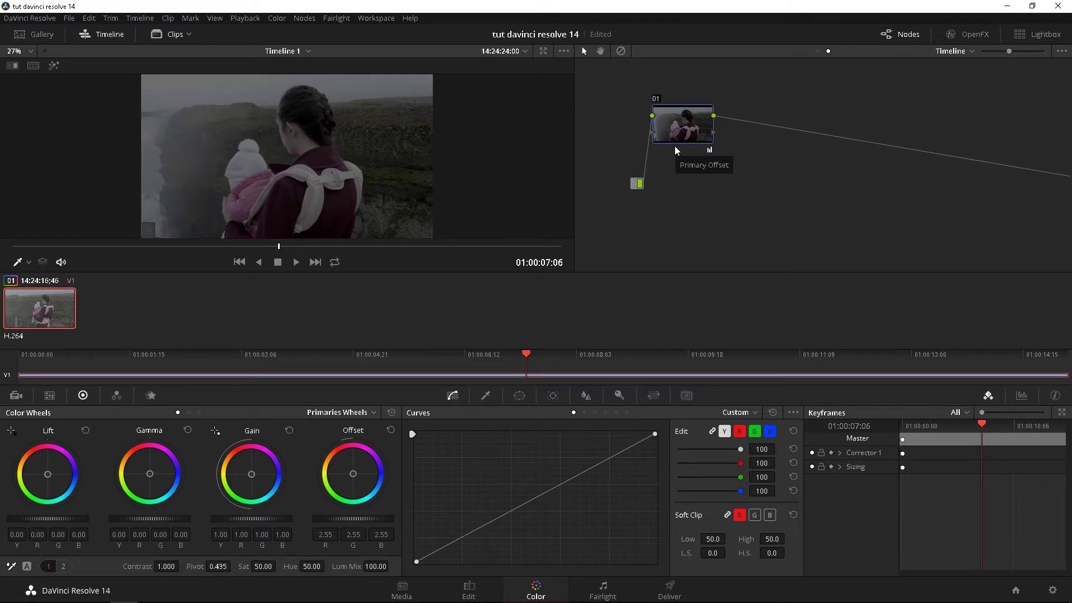
click(656, 101)
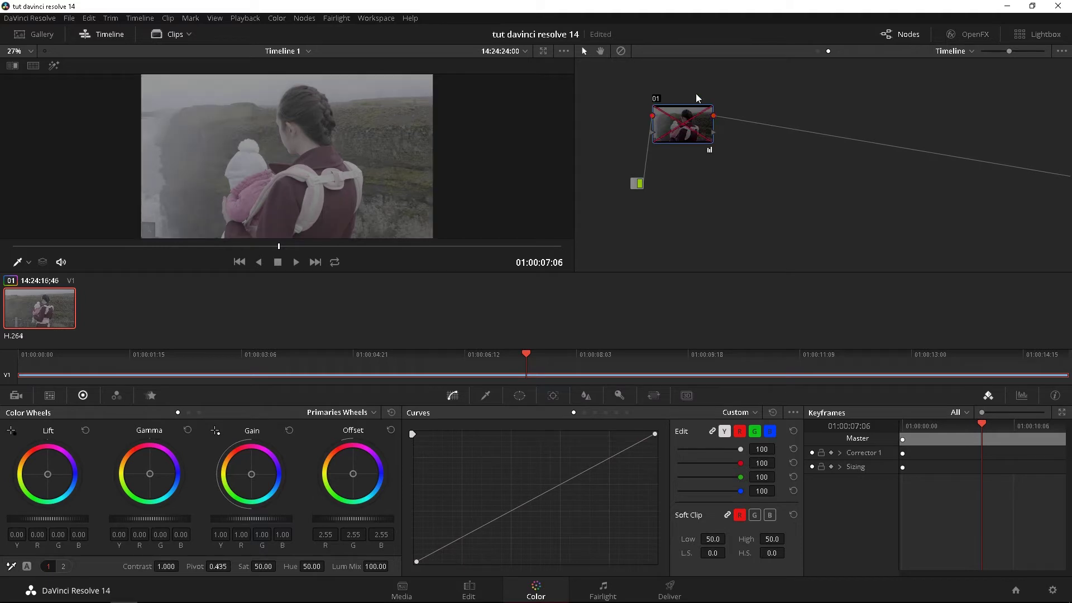
Back in the clip node graph, set Offset to -6.70 and zoom out to show inputs and outputs
click(819, 51)
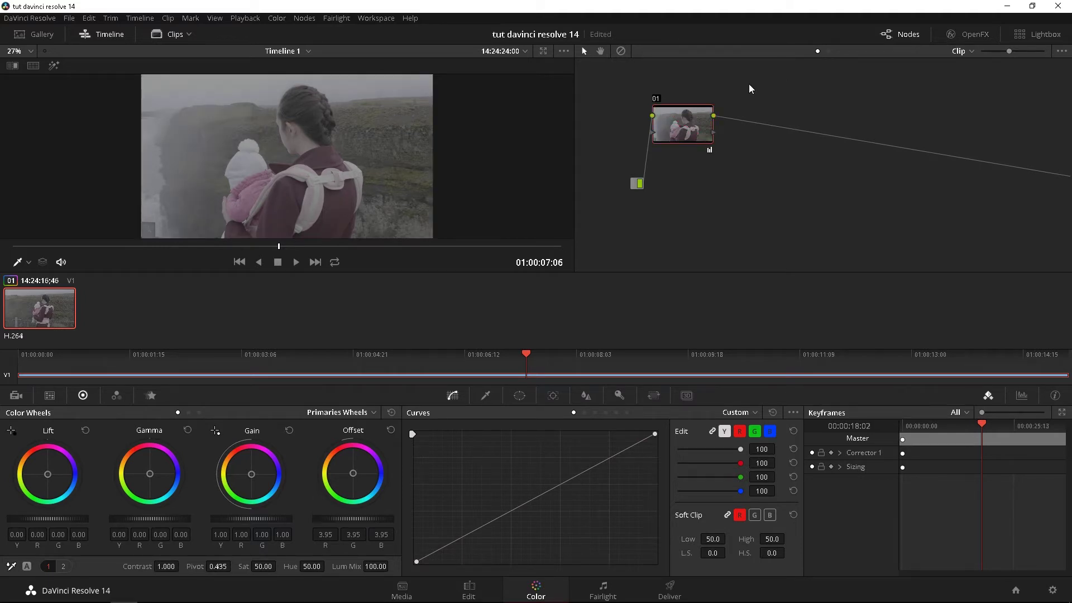
drag(378, 520, 330, 522)
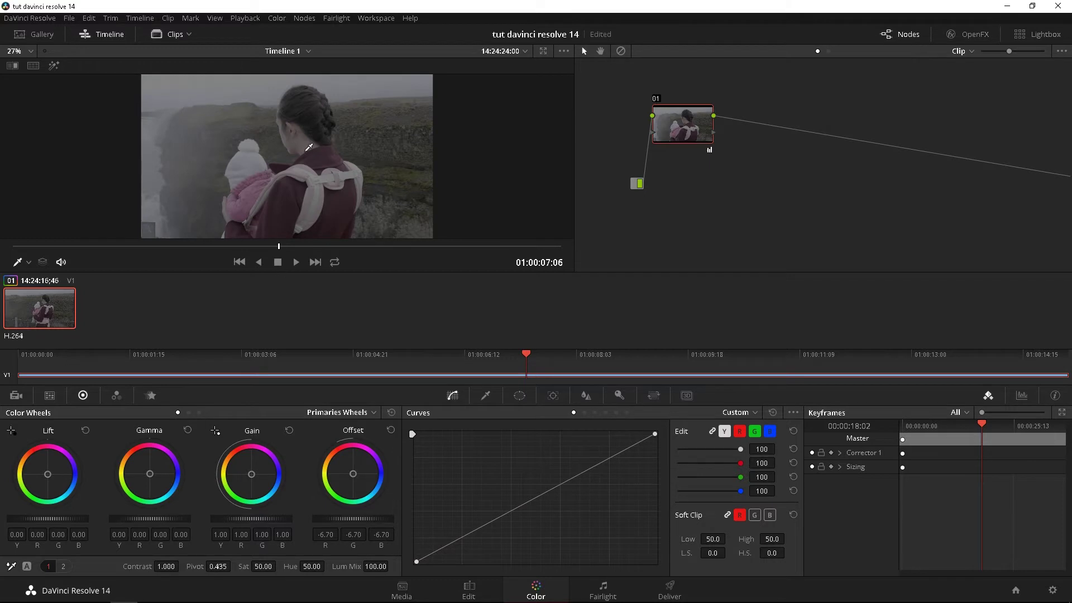
click(964, 52)
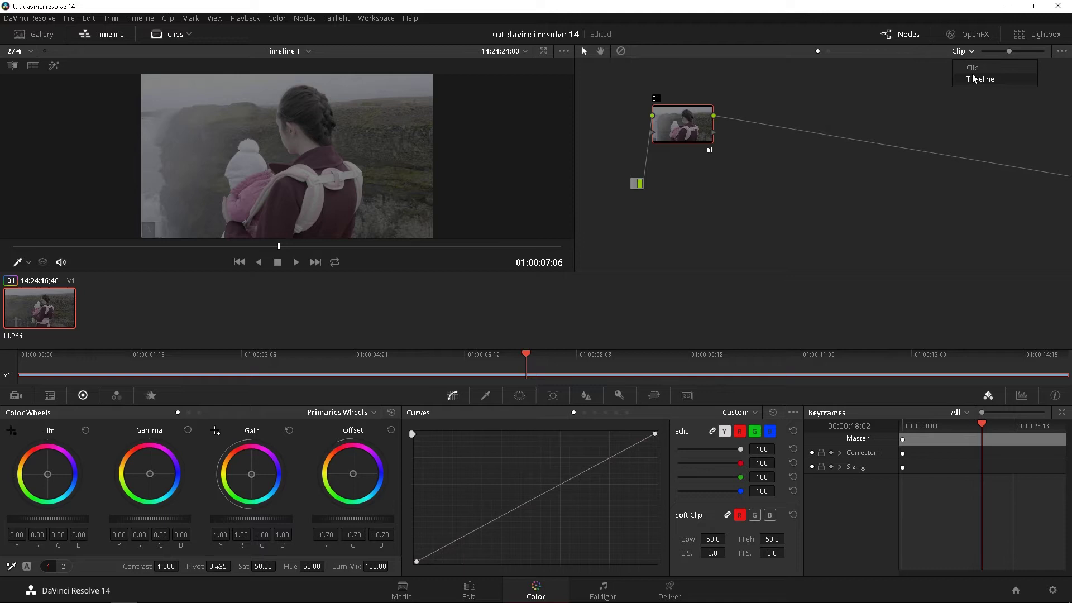
click(975, 80)
click(967, 52)
click(967, 65)
mouse_move(1007, 52)
mouse_down()
mouse_move(987, 52)
mouse_move(998, 51)
mouse_up()
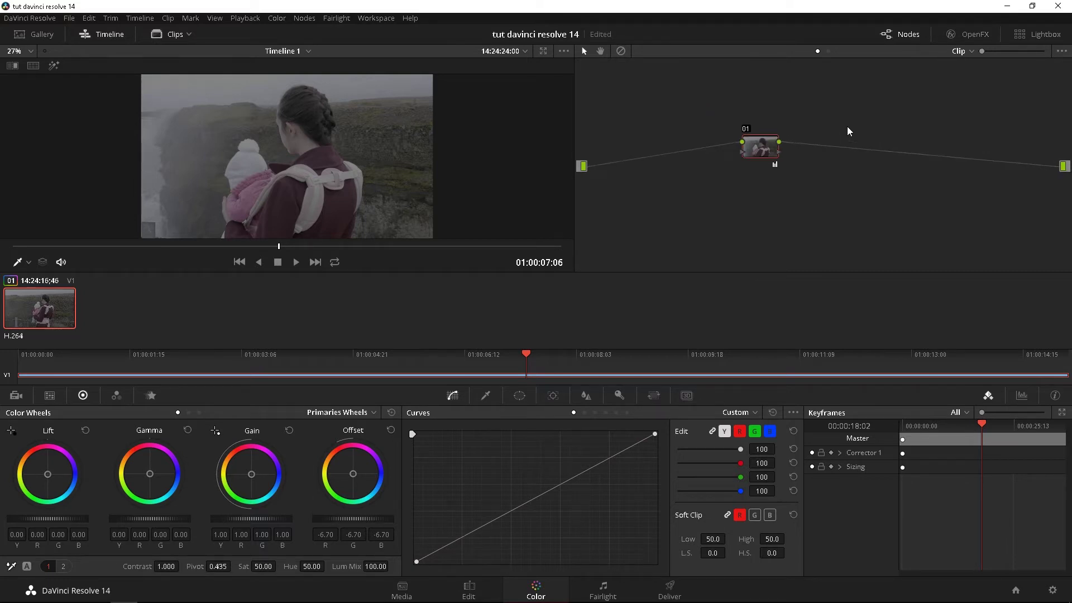
Look through the node panel's extra options menu and close it without changes
scroll(848, 128, up, 3)
scroll(848, 129, down, 2)
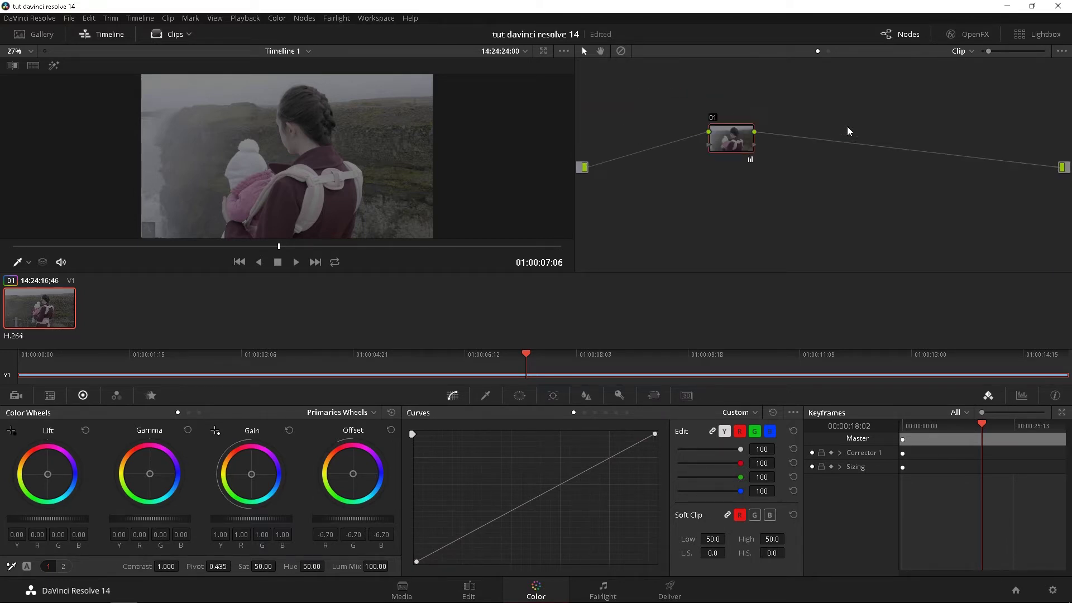
click(1060, 51)
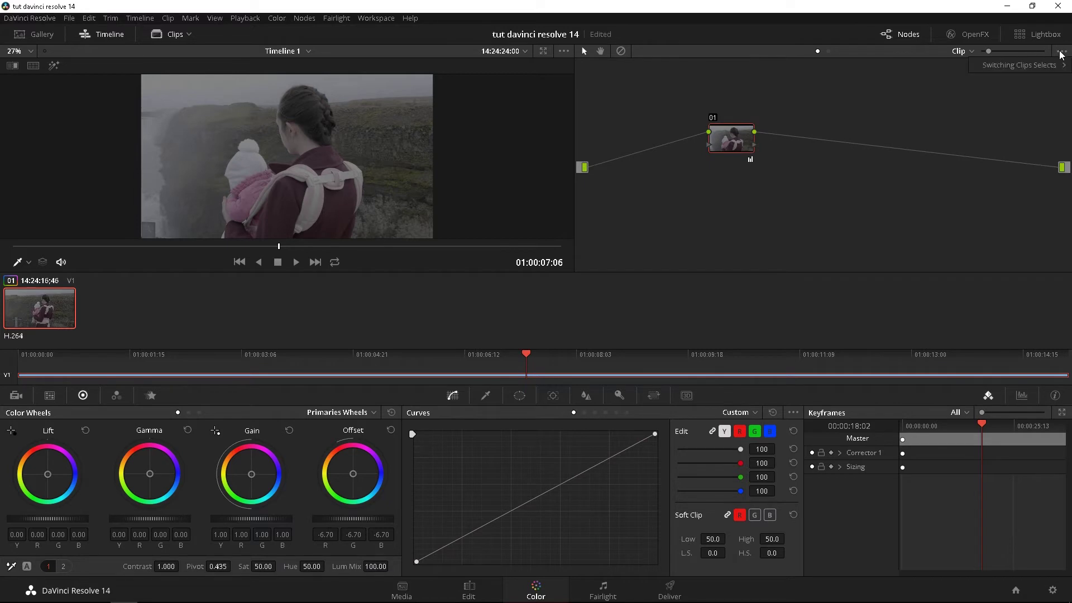
mouse_move(1052, 71)
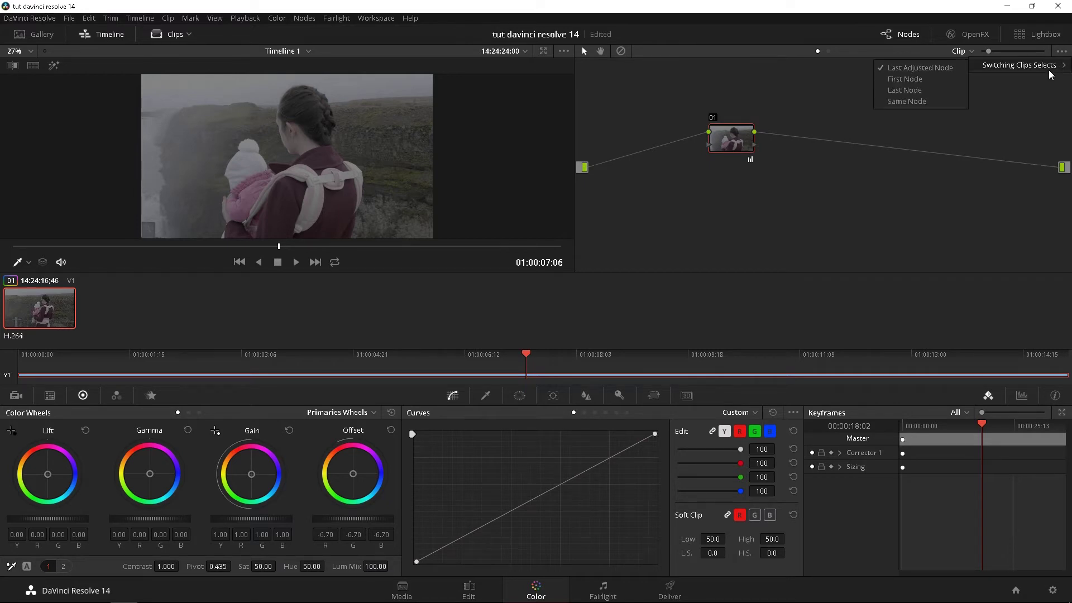
click(1032, 88)
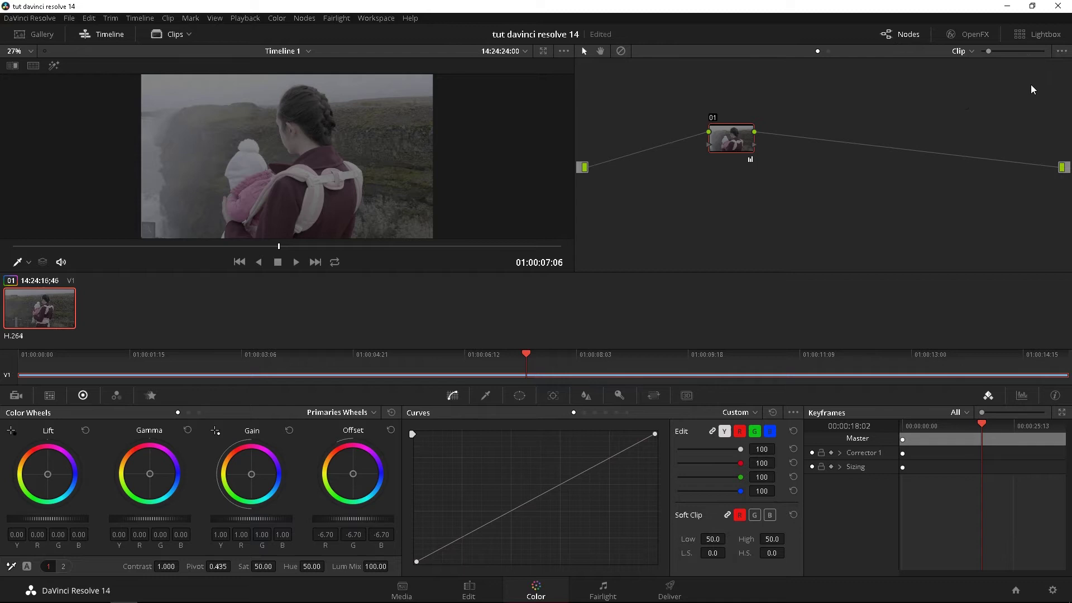
Try the Color Chart overlay, then set the overlay to Qualifier and sample the woman to add a curve point
click(28, 262)
click(38, 289)
click(28, 263)
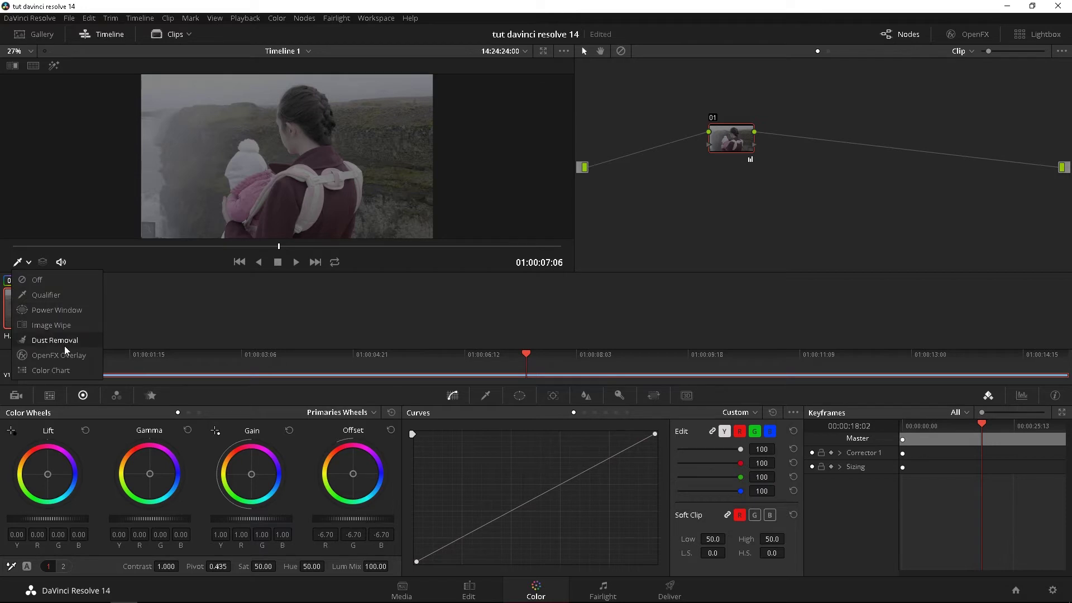
click(86, 368)
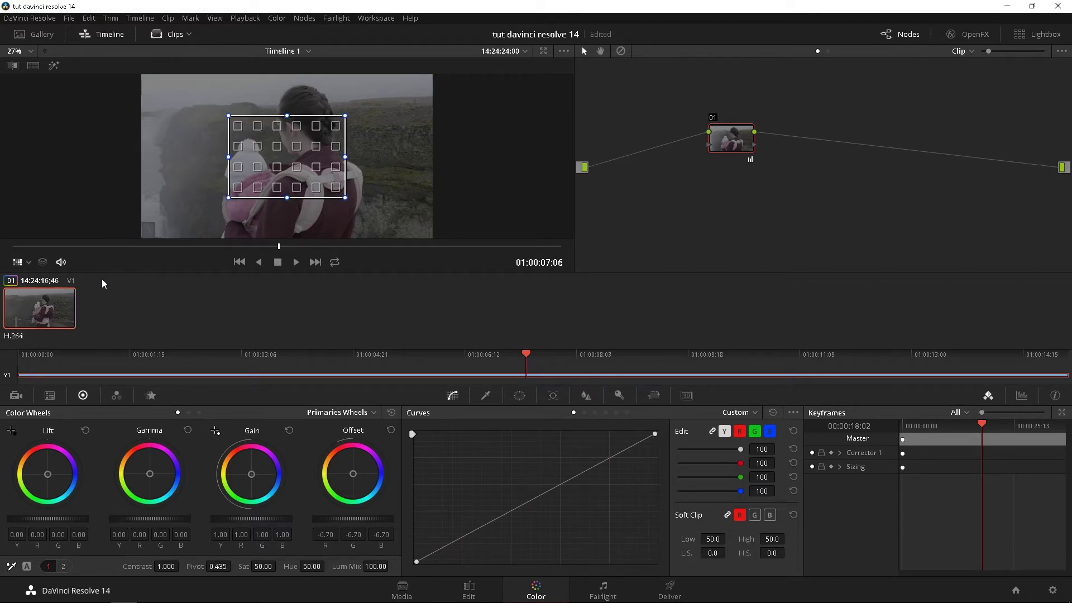
click(29, 266)
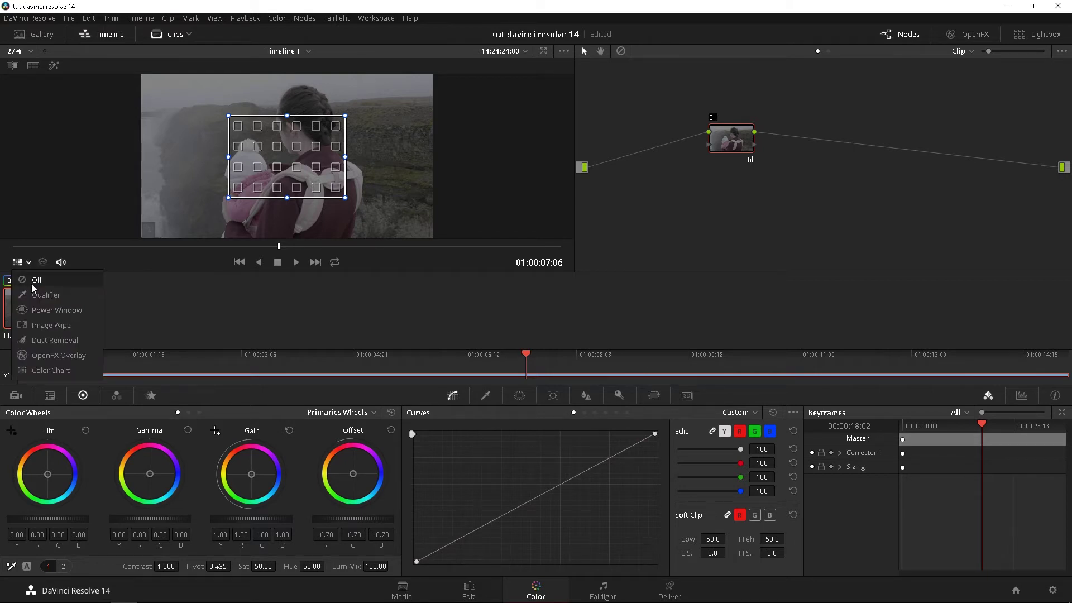
click(40, 295)
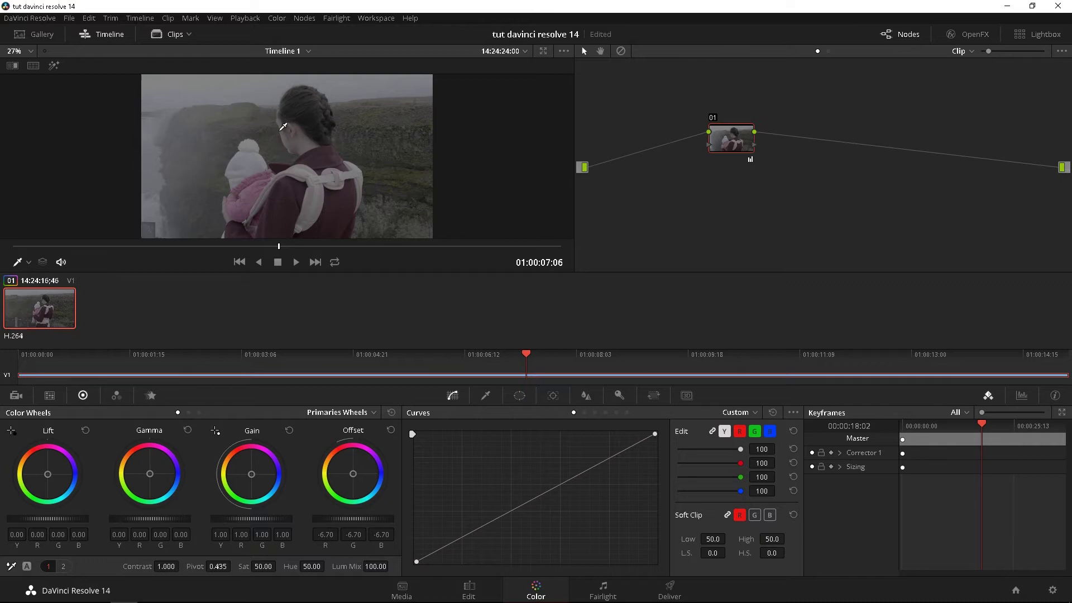
click(313, 144)
Turn the viewer overlay Off and scrub to the waterfall shot at 01:00:10:22
click(28, 262)
click(37, 282)
drag(323, 248, 425, 253)
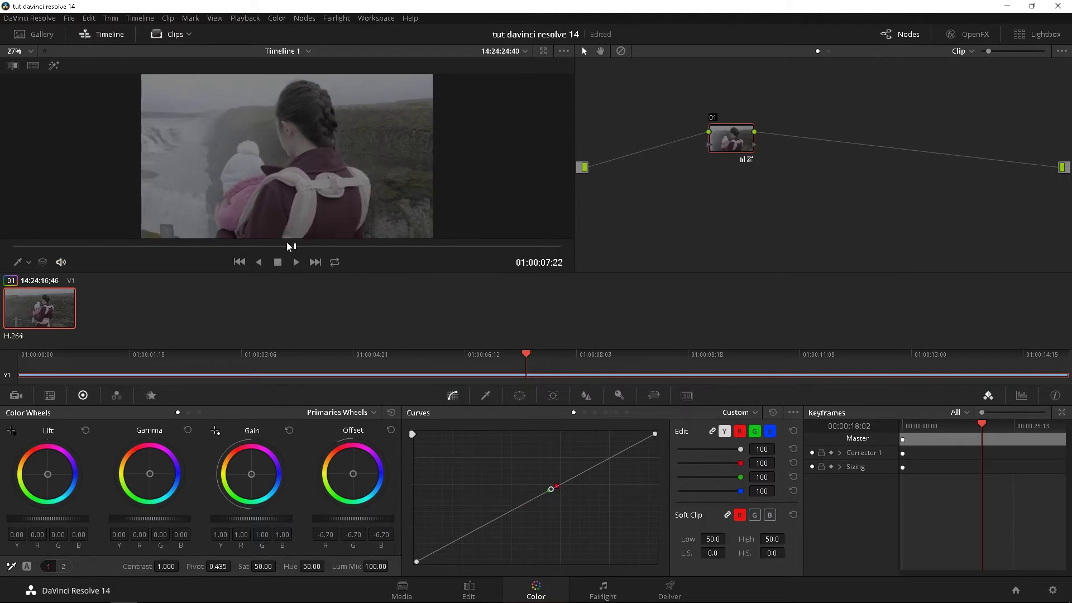
drag(289, 246, 414, 250)
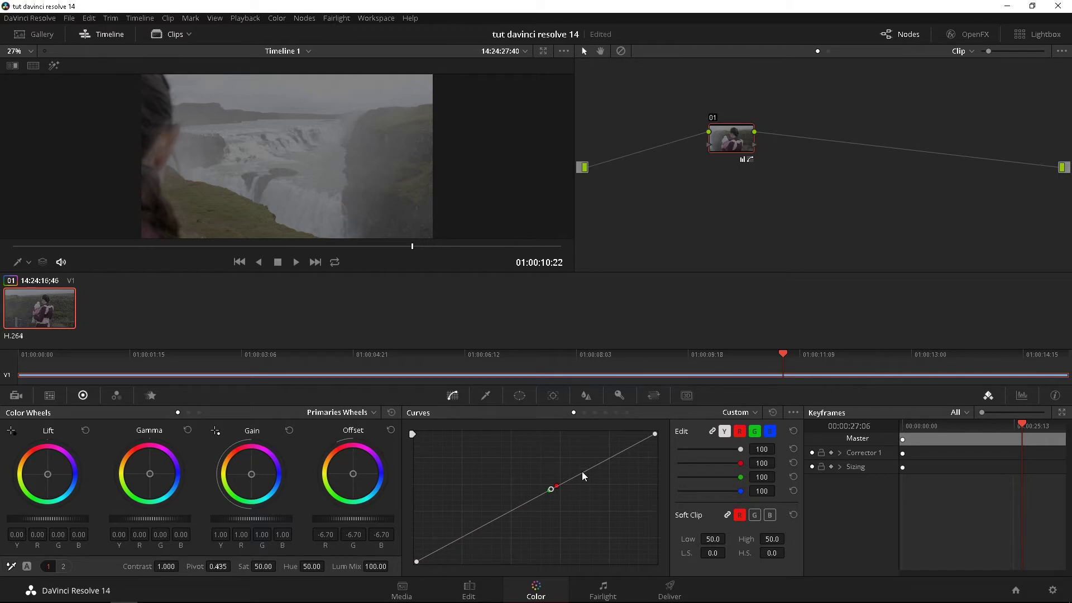
Remove the curve point to straighten the curve, then view the Camera Raw and Color Match palettes
click(778, 414)
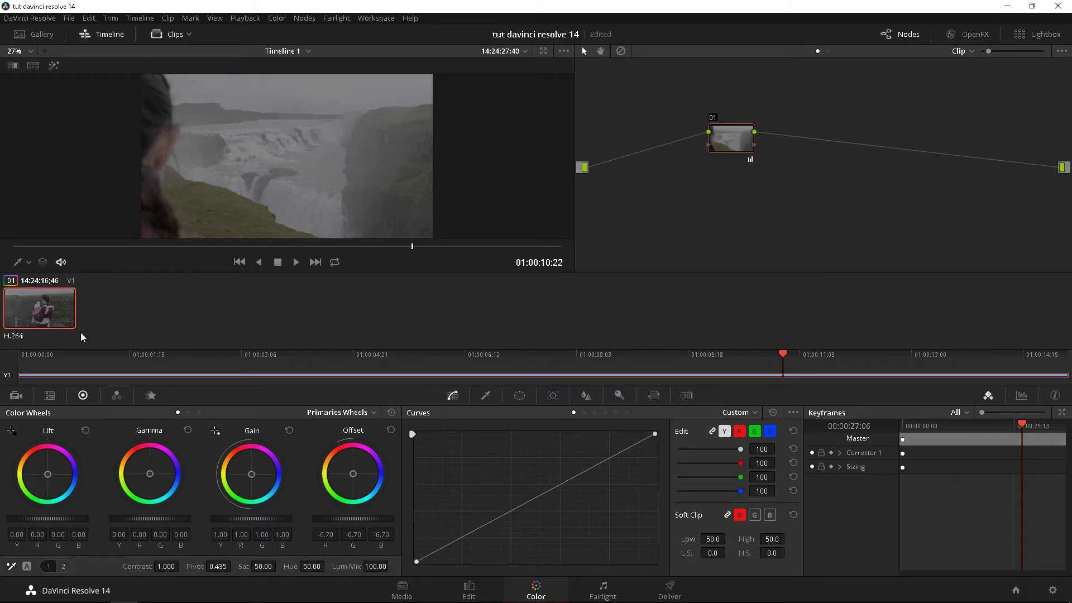
click(16, 396)
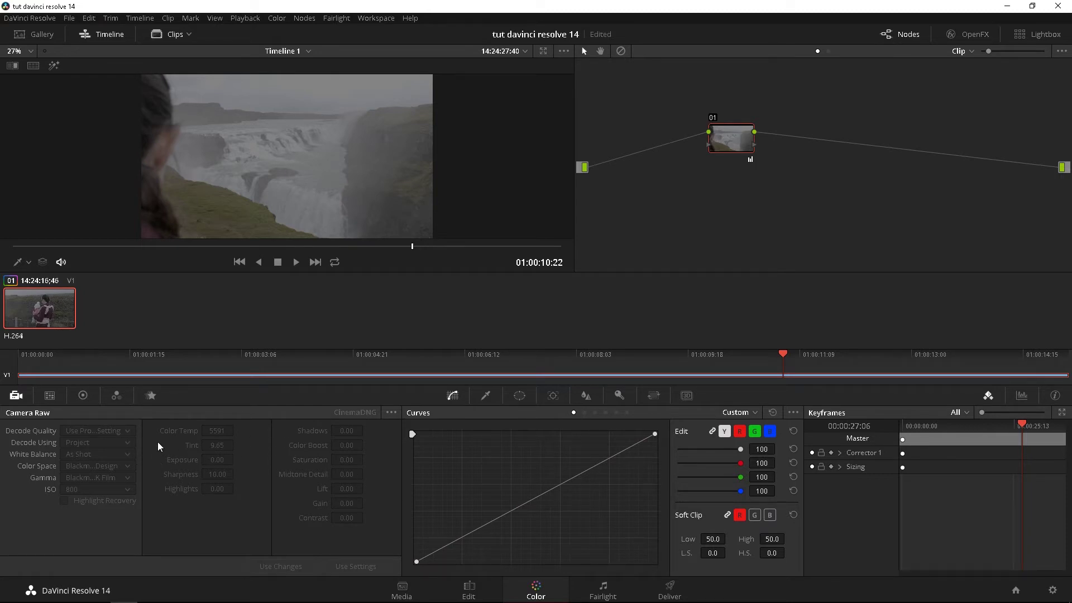
click(49, 395)
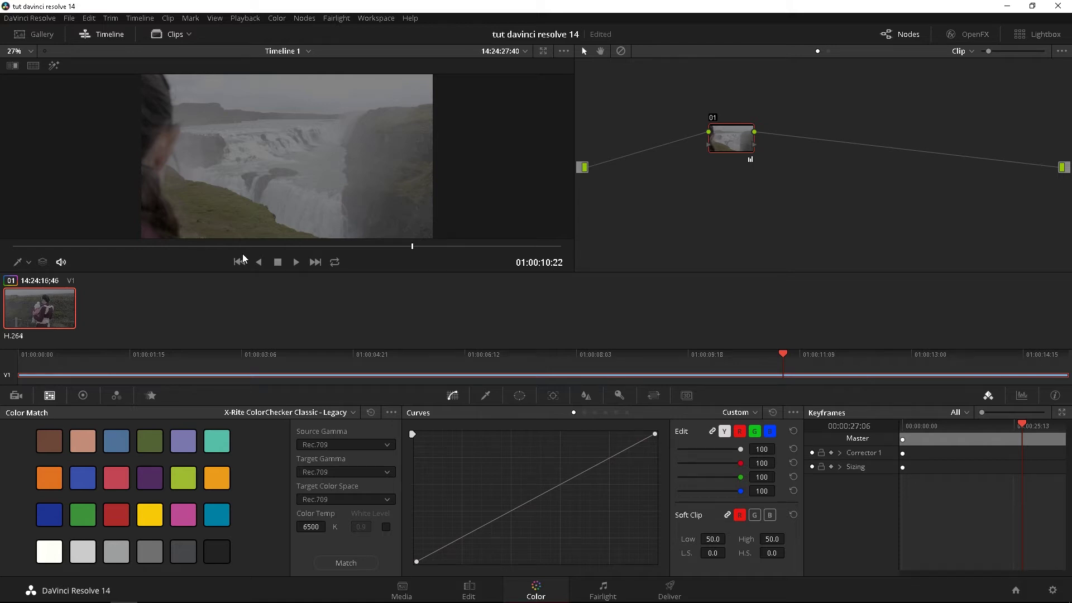
Check the Source Gamma, Target Gamma and Target Color Space lists, leaving all at Rec.709
click(378, 441)
click(372, 481)
click(371, 472)
click(374, 490)
click(364, 500)
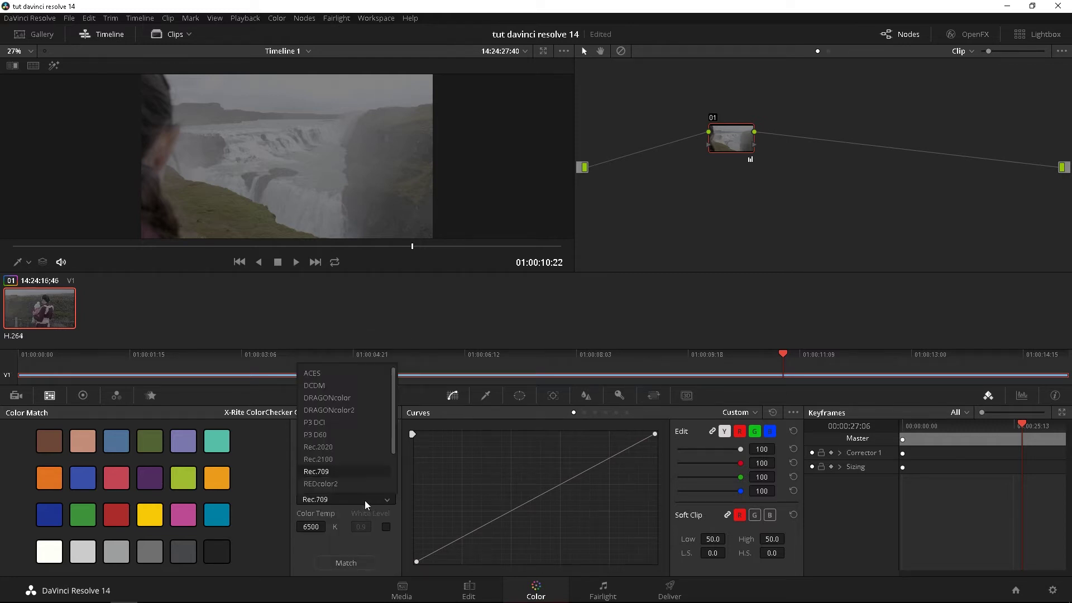
click(364, 500)
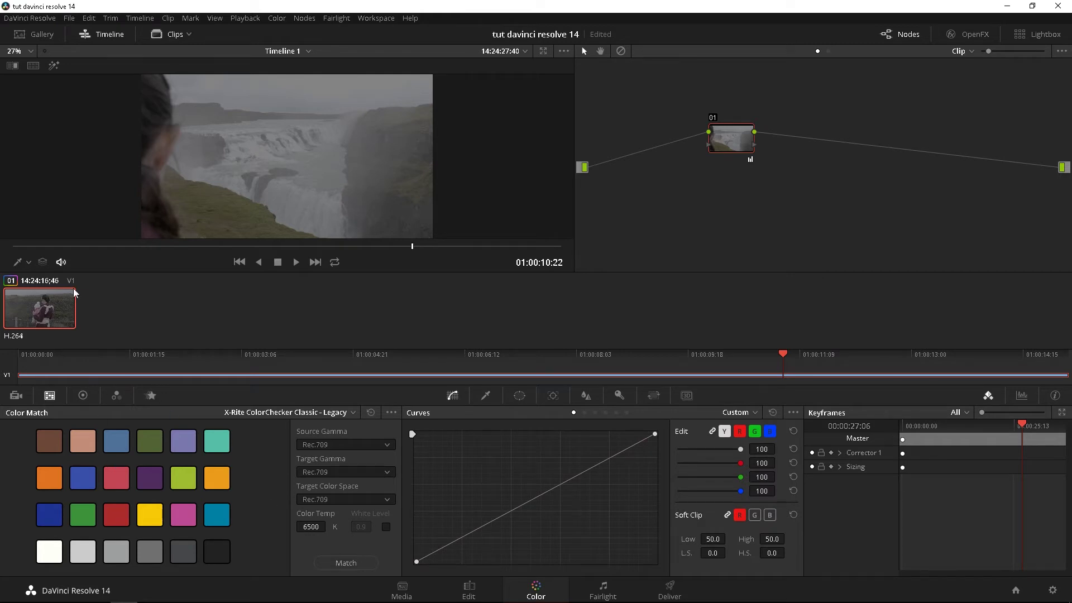
Show the Color Chart overlay in the viewer and drag its 24-patch grid over the waterfall
click(29, 264)
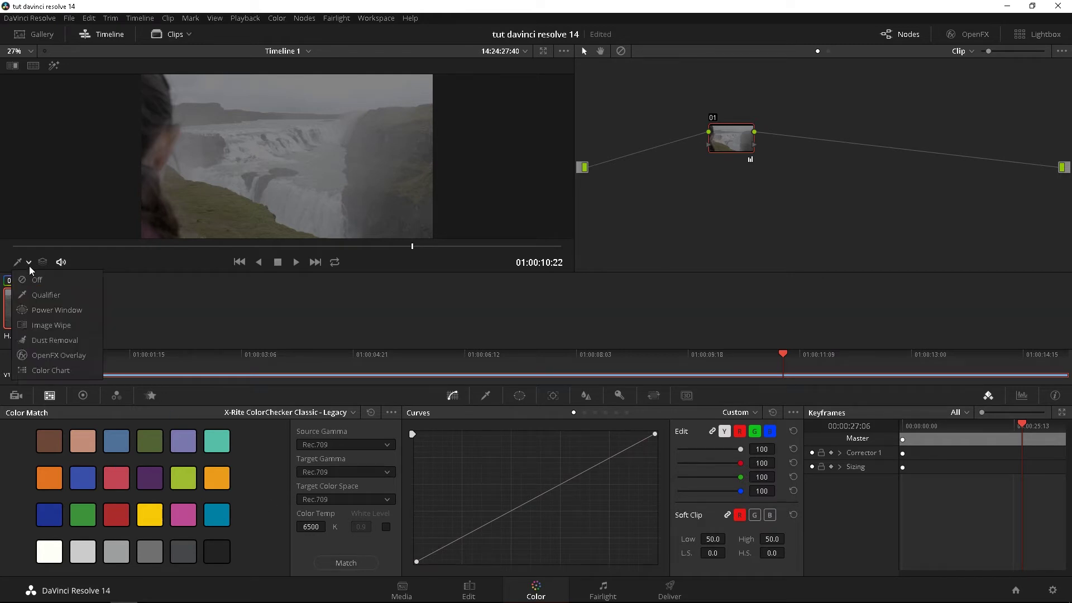
click(67, 370)
mouse_move(277, 190)
mouse_down()
mouse_move(269, 196)
mouse_move(293, 174)
mouse_move(284, 180)
mouse_up()
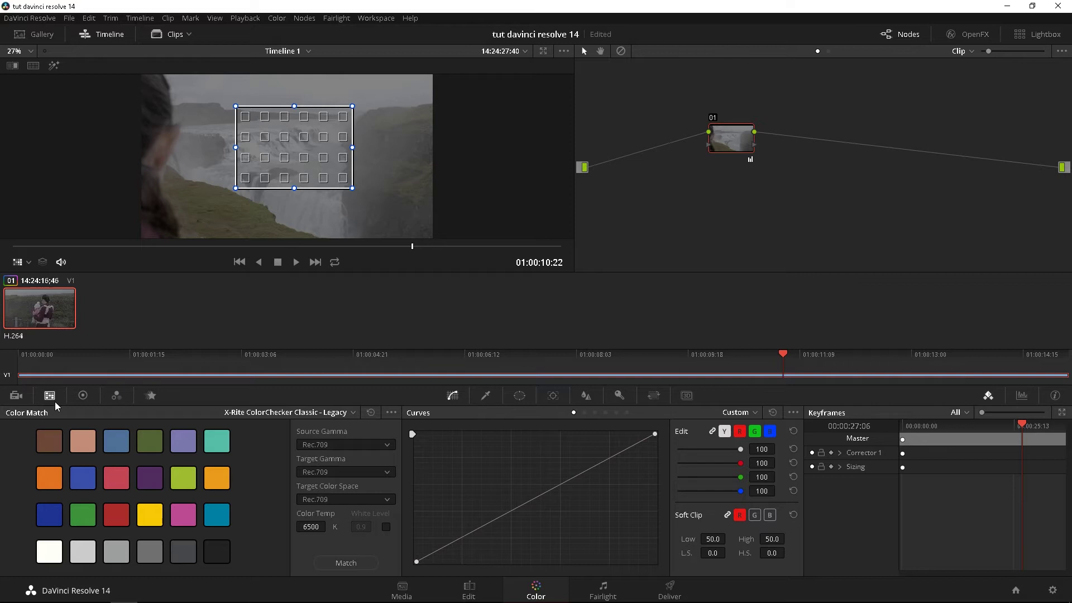
Turn the viewer overlay Off to remove the chart and return to the primary Color Wheels
click(28, 263)
click(37, 280)
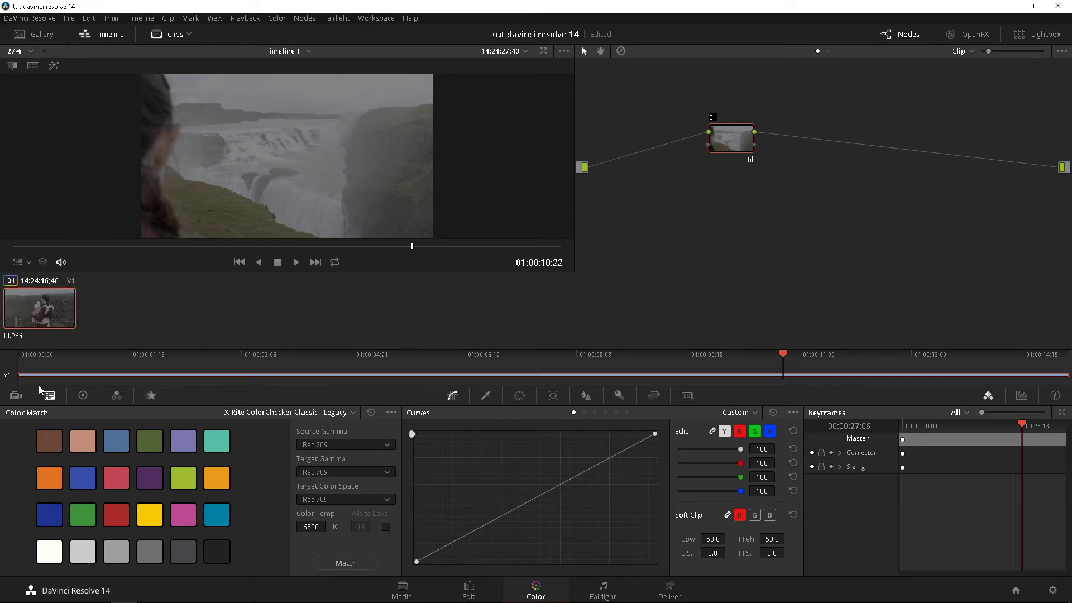
click(82, 397)
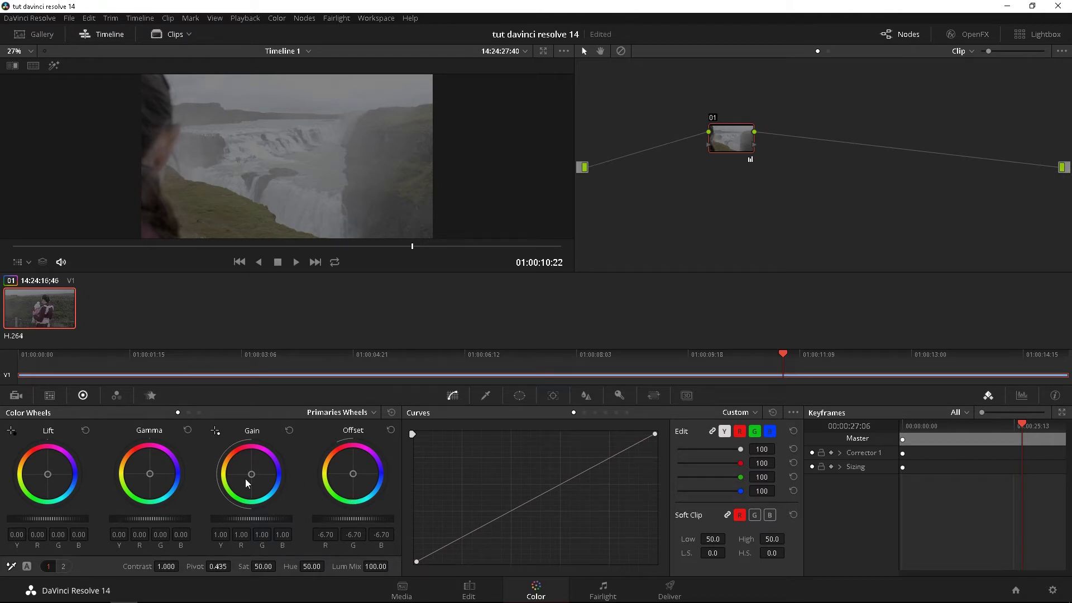
Adjust Lift, Gain and Offset, then reset primaries to Lift 0.00, Gain 1.00, Offset 25.00
drag(47, 518, 235, 518)
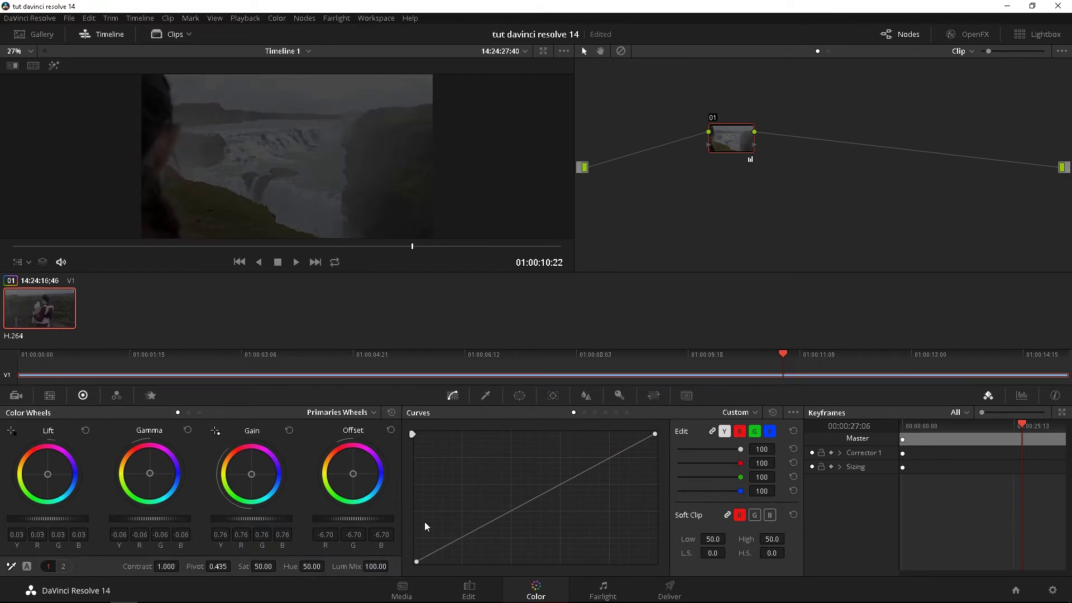
drag(353, 518, 335, 520)
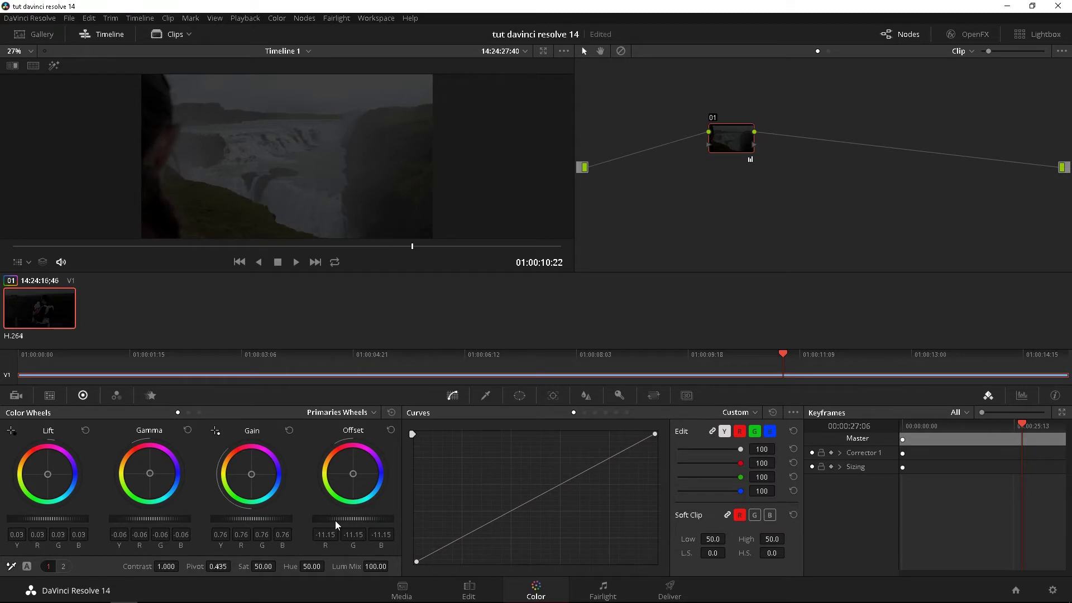
click(396, 414)
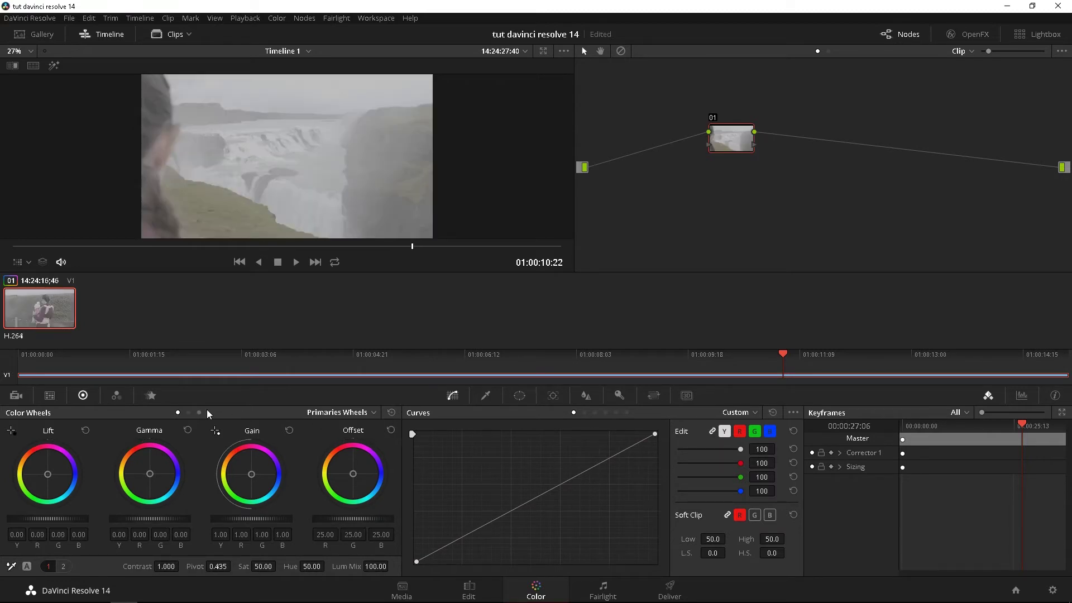
Show the primaries as bars, lower the Lift master level, then reset Lift to zero
click(329, 414)
click(345, 440)
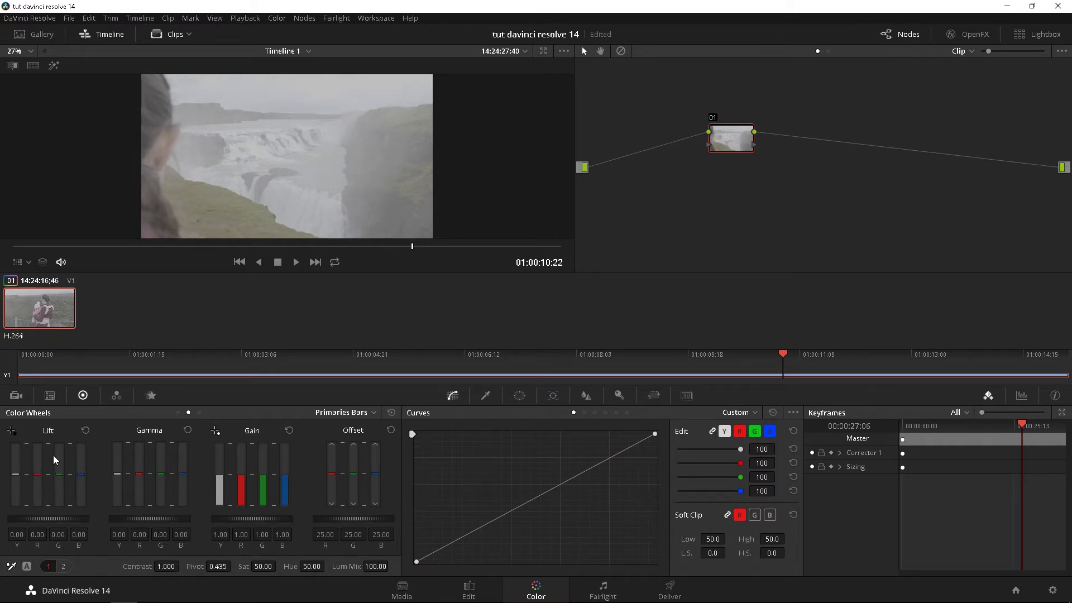
drag(19, 476, 80, 459)
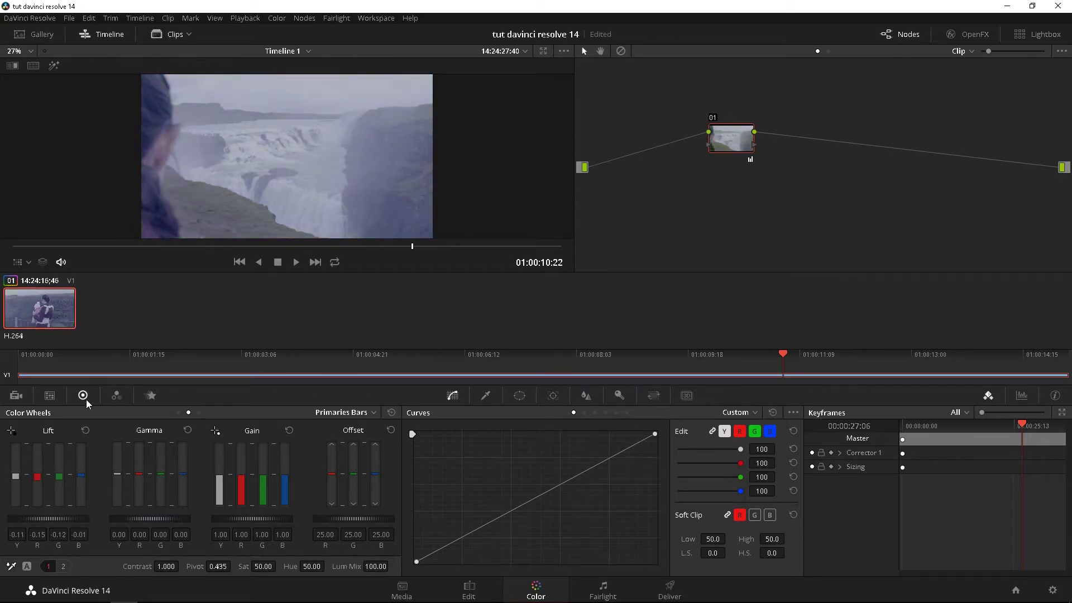
click(86, 431)
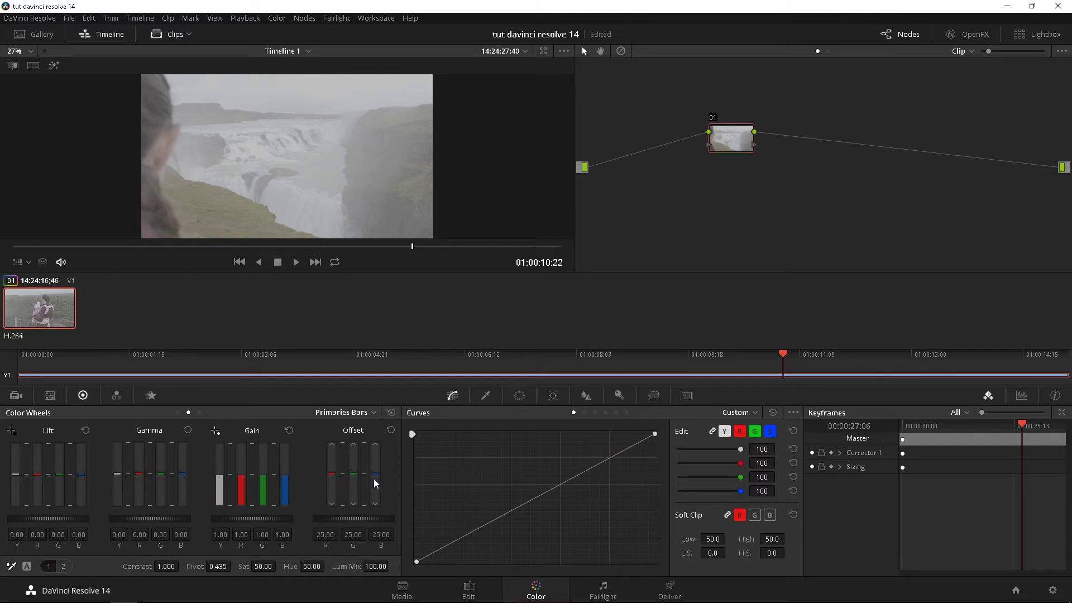
Tint the clip blue with Offset, reset it to default, and switch the wheels to Log
drag(381, 534, 403, 534)
click(391, 431)
click(199, 412)
click(365, 416)
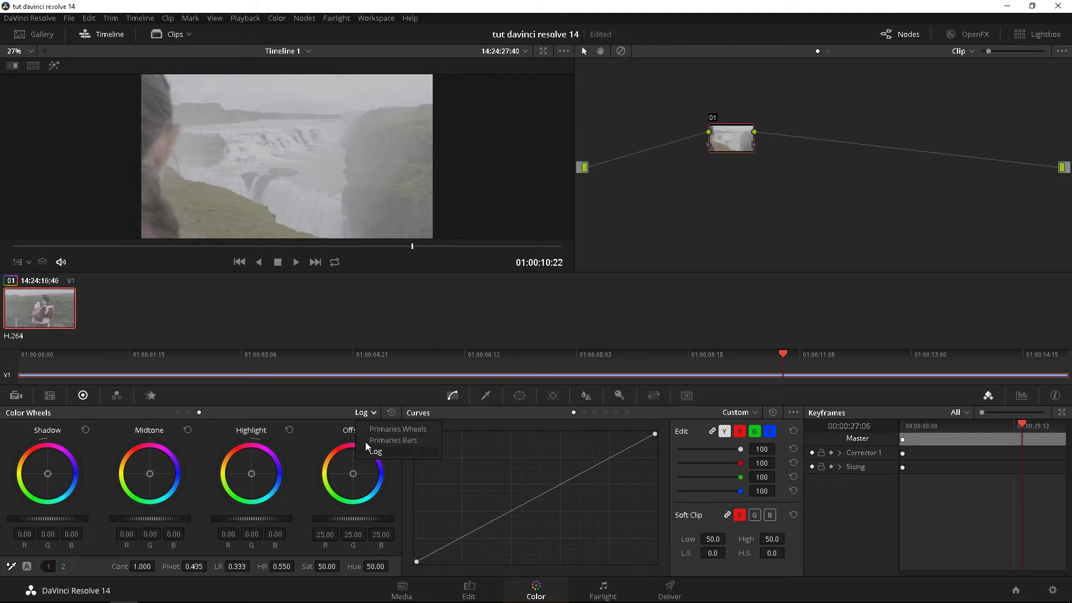
click(307, 398)
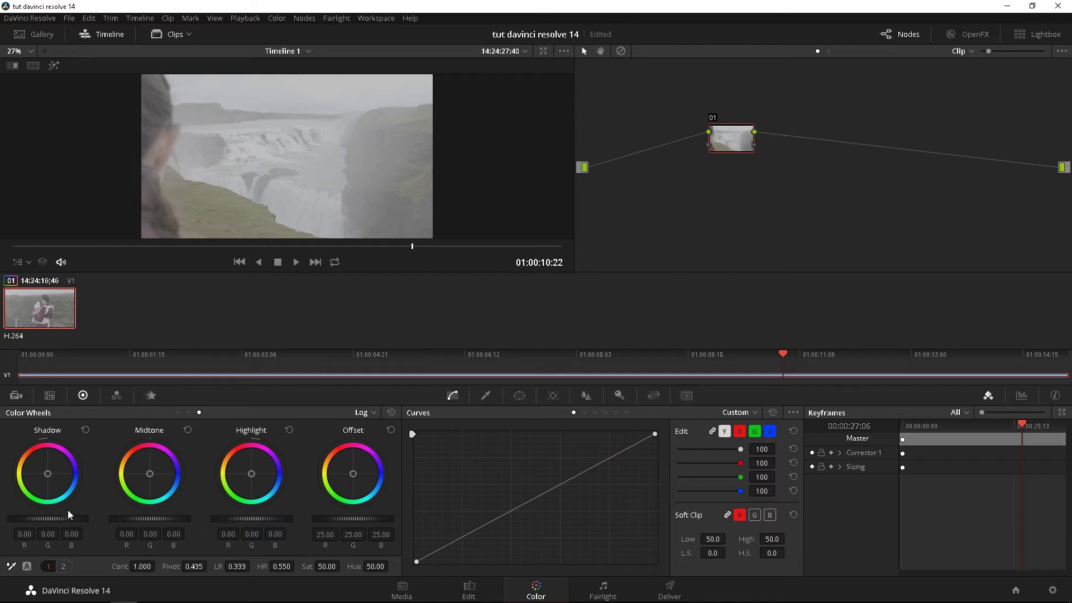
drag(64, 520, 53, 520)
click(84, 431)
In the RGB Mixer, raise red and lower green, then reset the outputs to 1.00
click(116, 395)
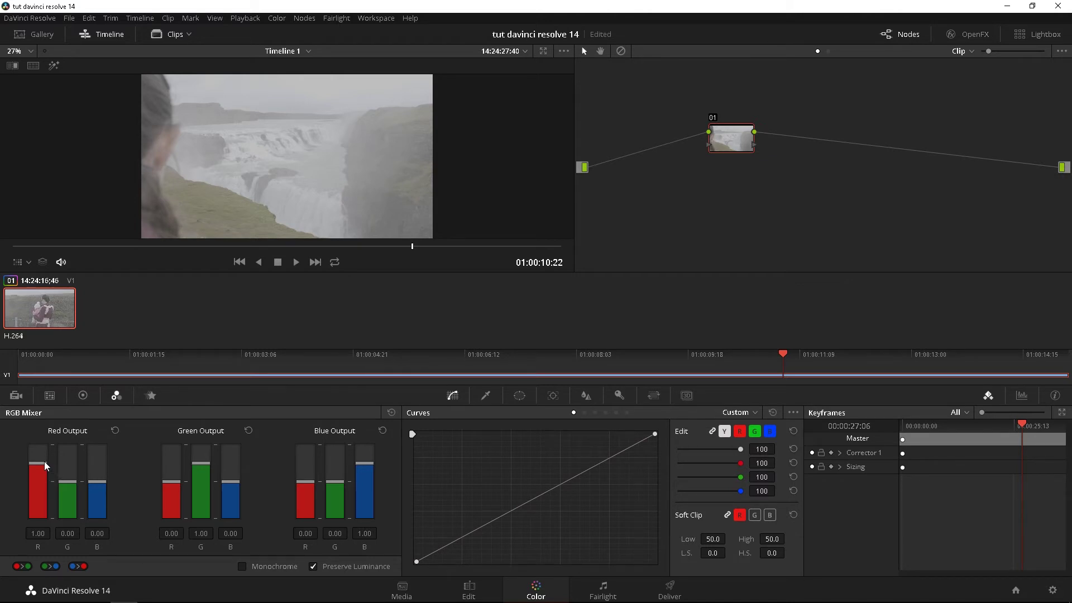
drag(45, 461, 97, 484)
drag(206, 477, 206, 487)
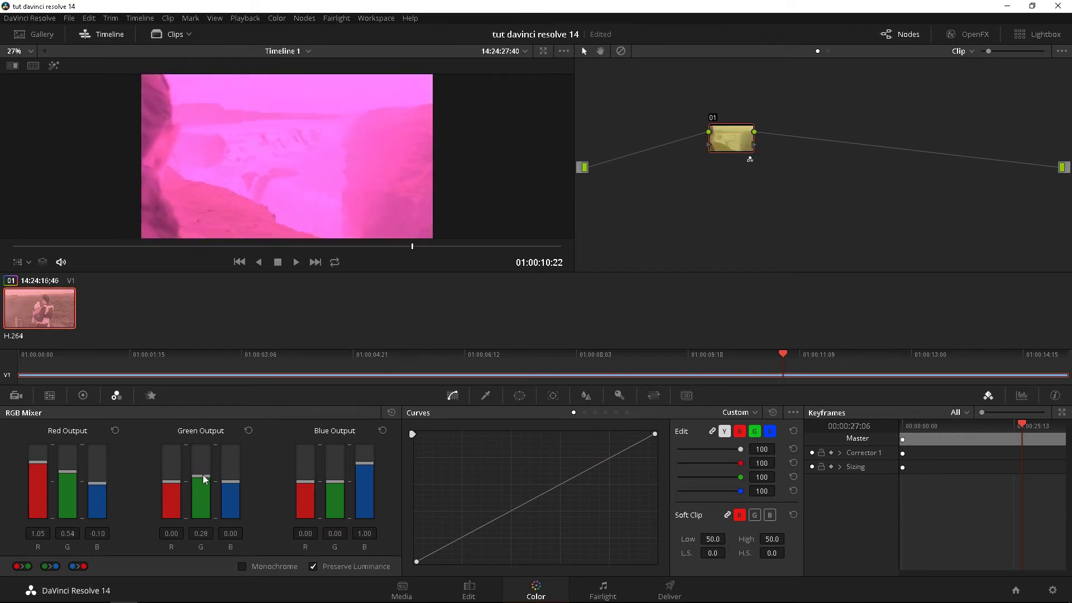
click(114, 431)
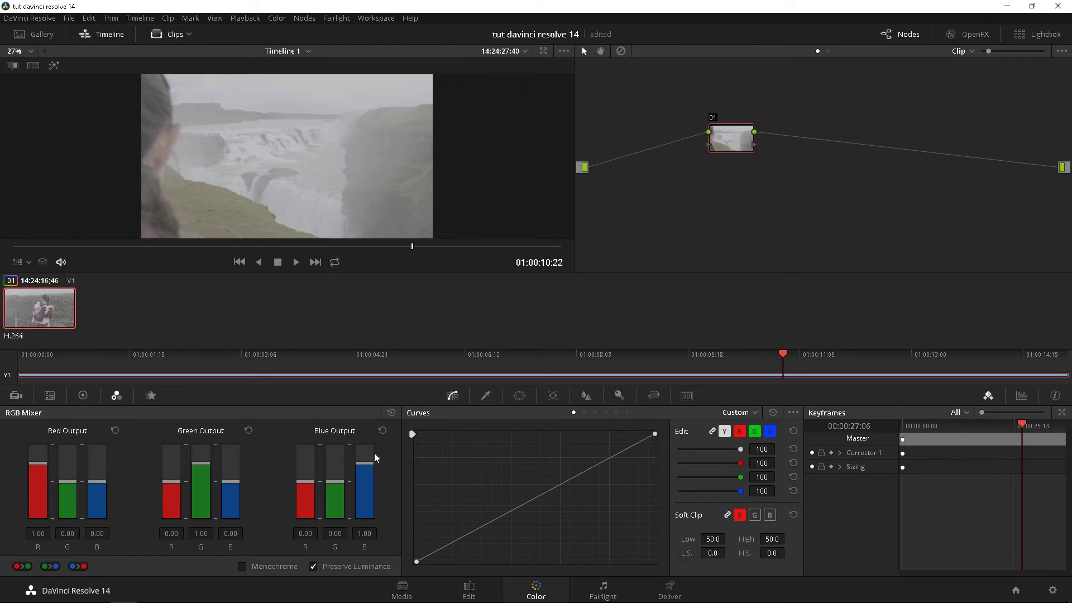
Check Motion Effects, leaving Temporal NR Frames at 0, then return to the Log color wheels
click(151, 396)
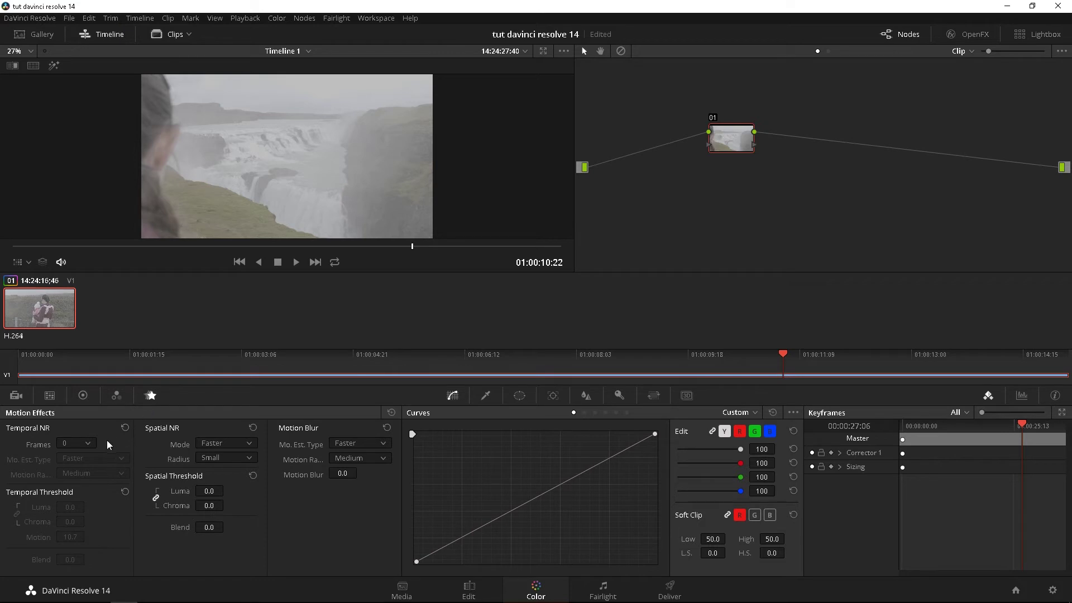
click(88, 445)
click(112, 430)
click(83, 395)
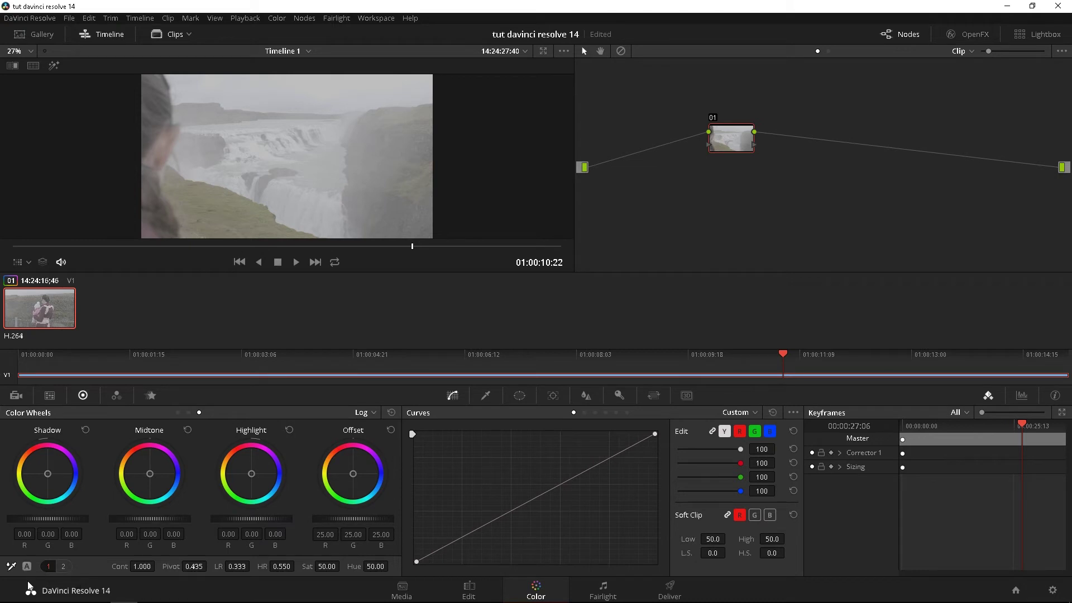
Enable the picker and raise contrast to 1.520, with Pivot 0.253, Sat 53.00 and Hue 45.80
click(11, 566)
drag(158, 566, 234, 566)
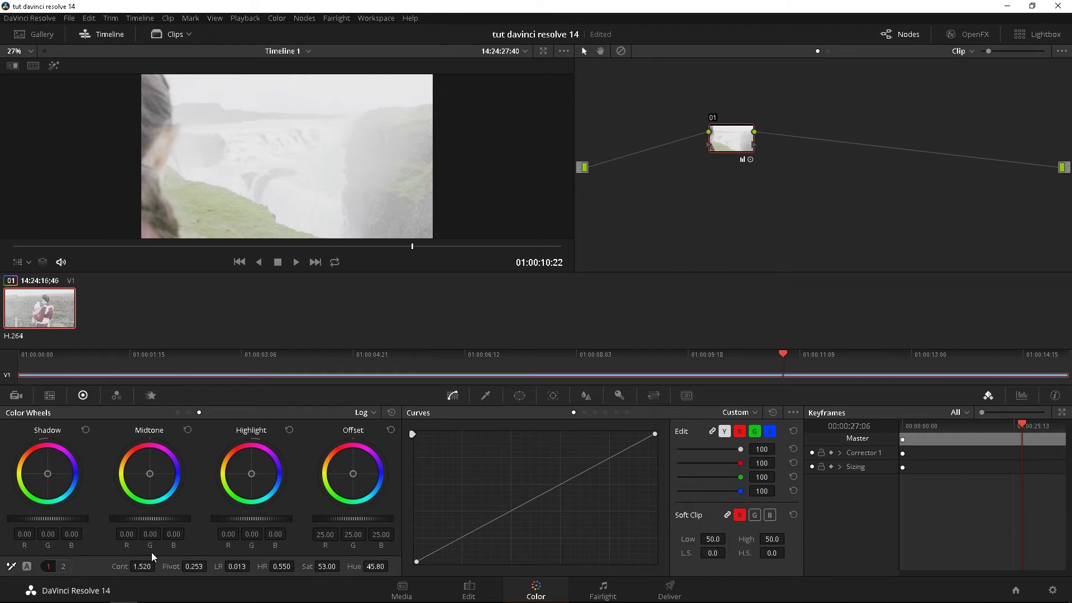
Cool the clip to temperature -880 with colour boost 71, then show the Primaries wheels
click(66, 567)
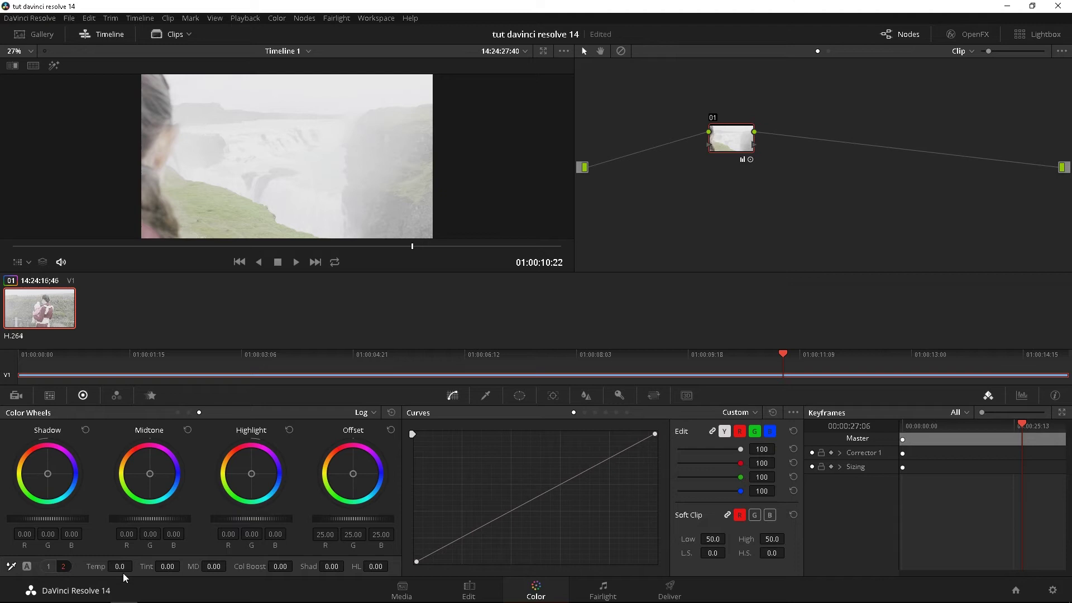
drag(120, 566, 375, 566)
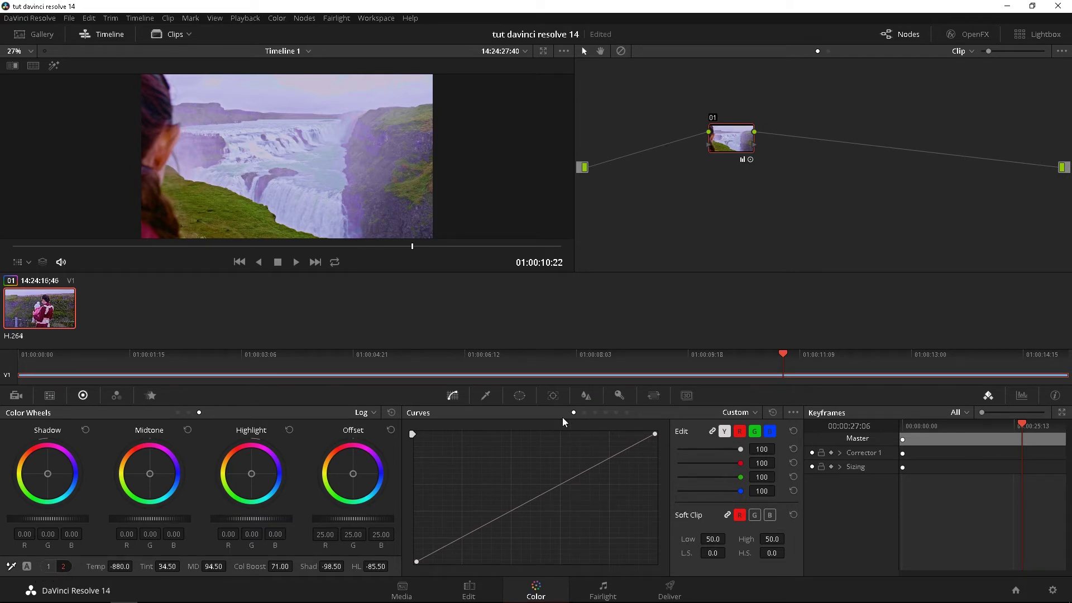
click(177, 412)
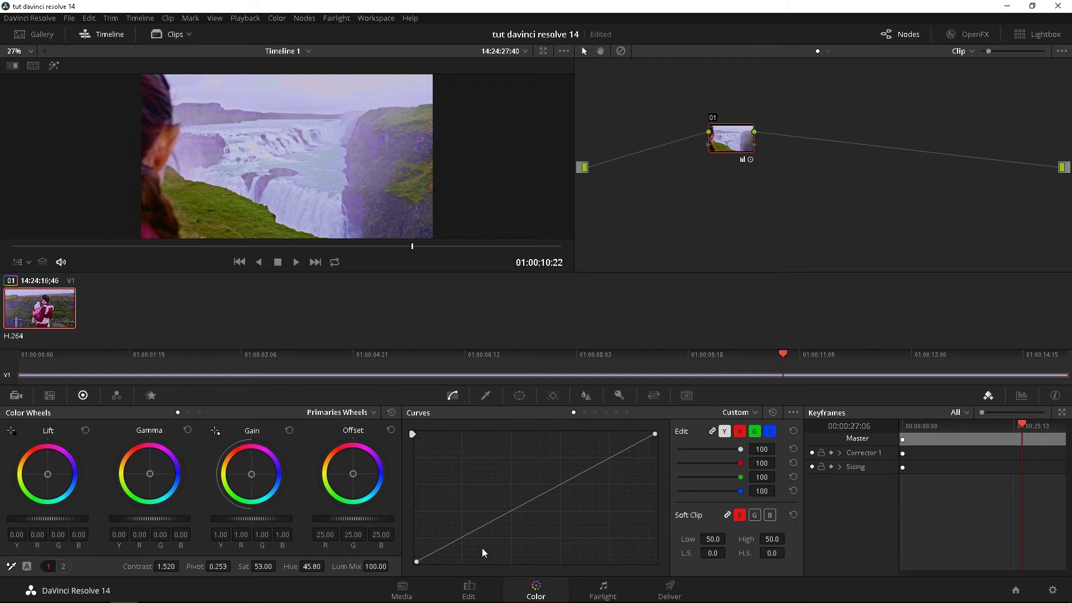
Add two custom curve points, then preview Hue Vs Hue, Hue Vs Sat, Hue Vs Lum, Sat Vs Sat and Lum Vs Sat curves
drag(460, 538, 573, 476)
click(479, 531)
click(738, 412)
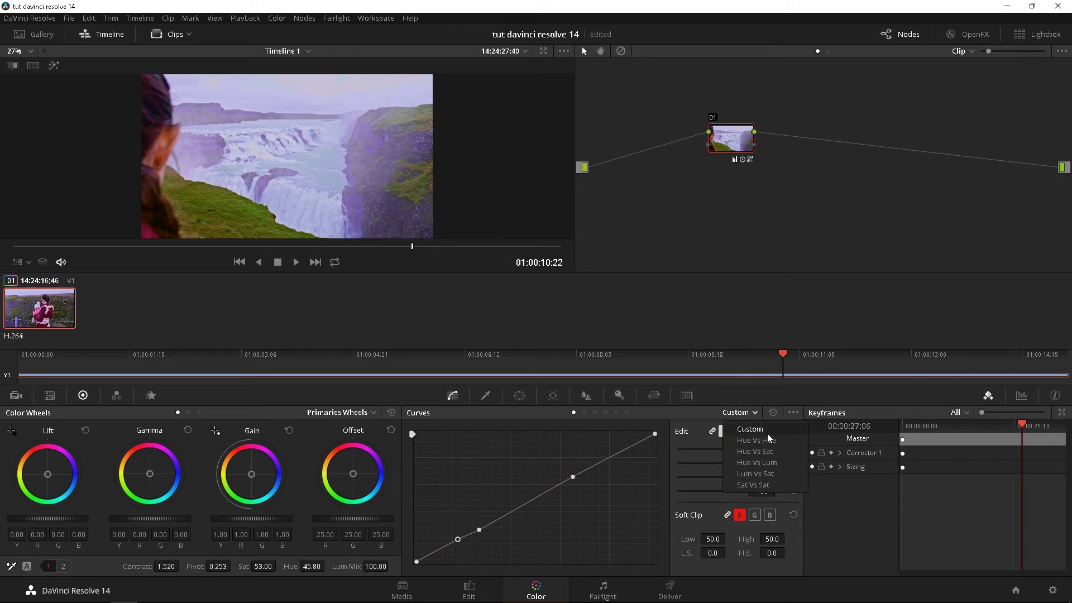
click(768, 441)
click(750, 413)
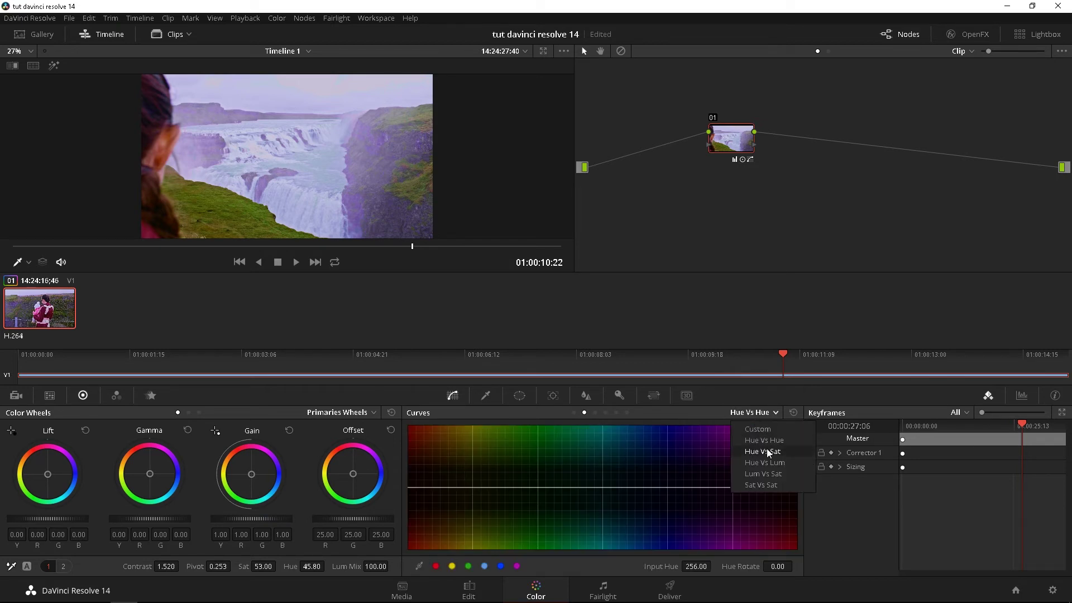
click(768, 451)
click(756, 411)
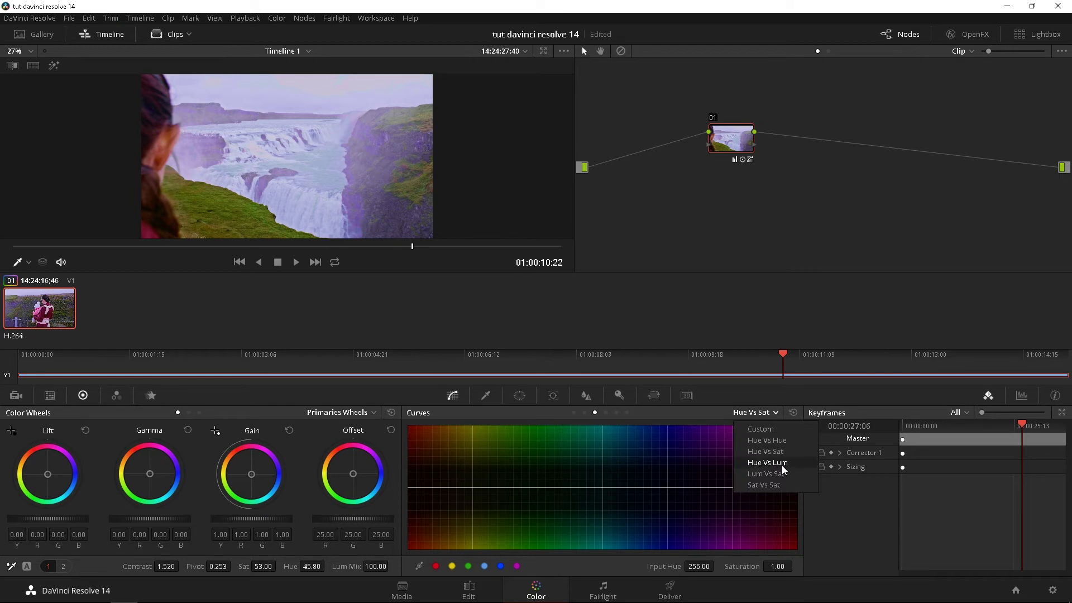
click(781, 463)
click(769, 414)
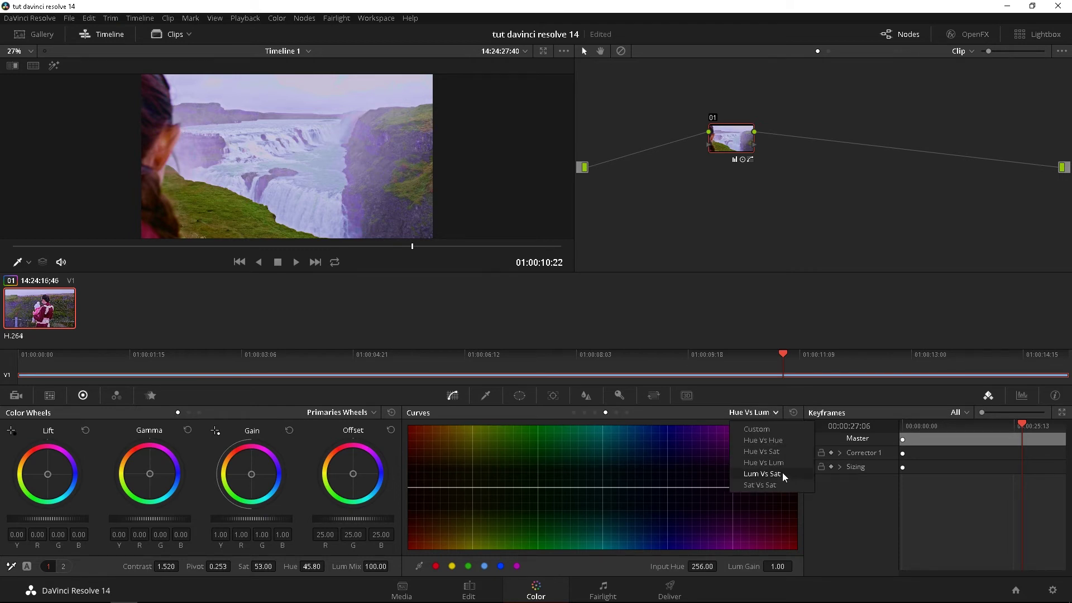
click(783, 474)
click(758, 413)
click(764, 486)
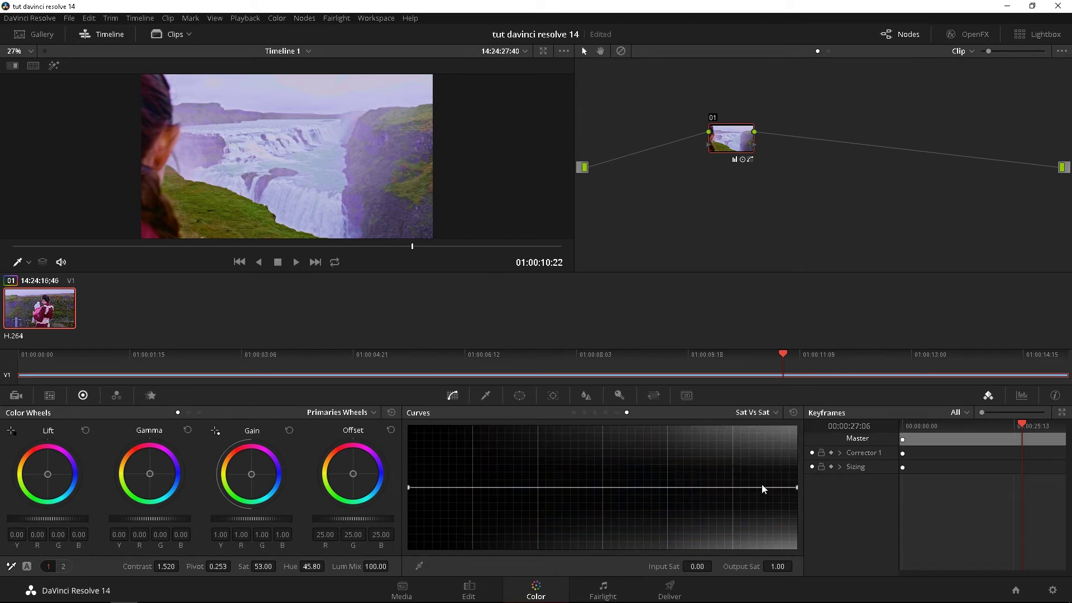
click(745, 413)
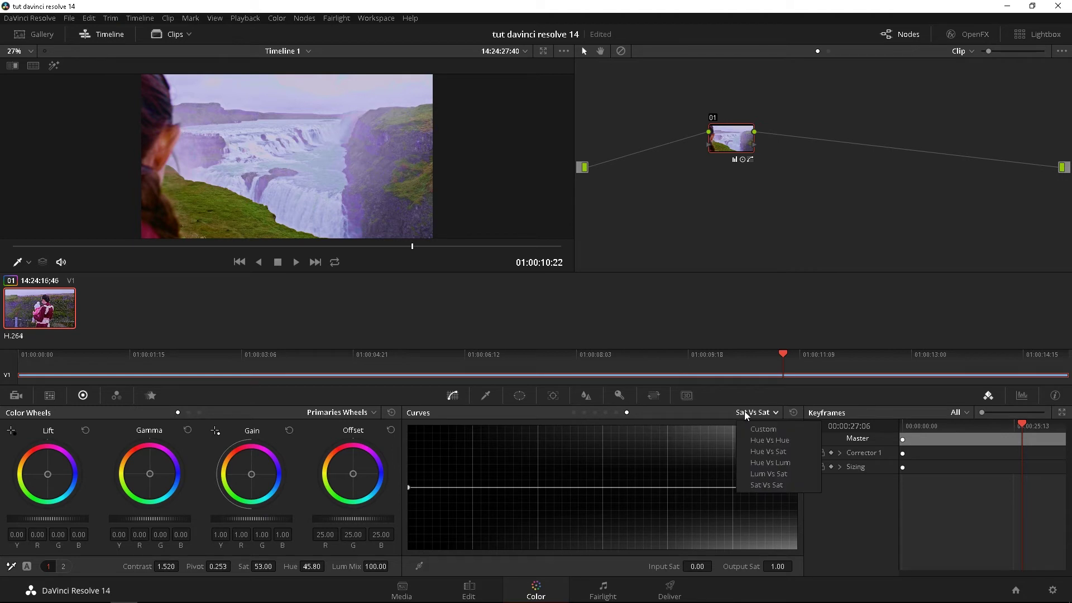
click(789, 478)
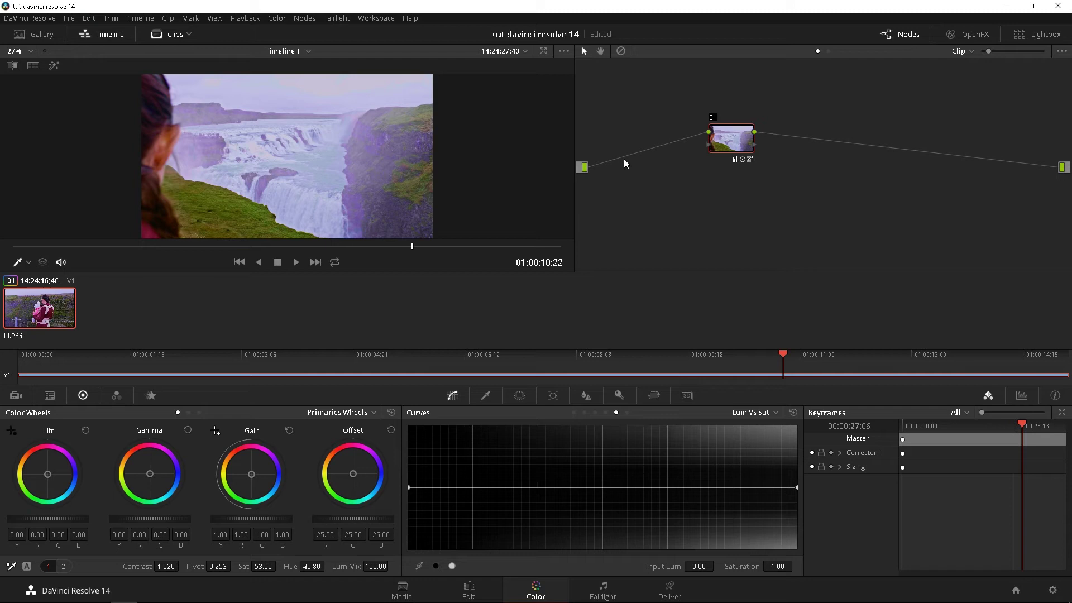
Reset the wheels, try and reset a Lum Vs Sat shadow desaturation, then open the Qualifier
click(391, 412)
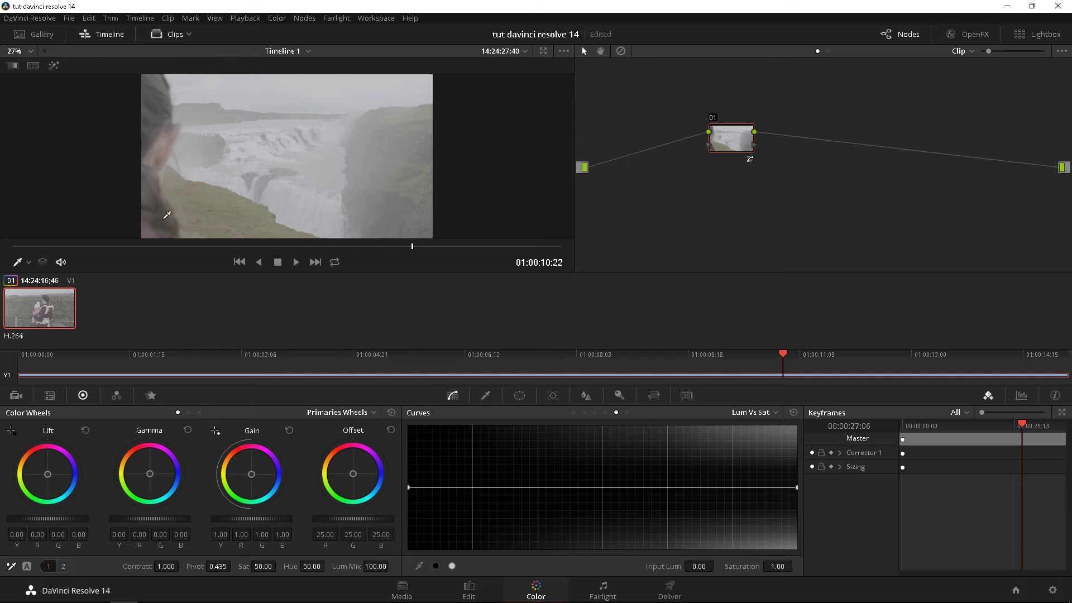
click(471, 488)
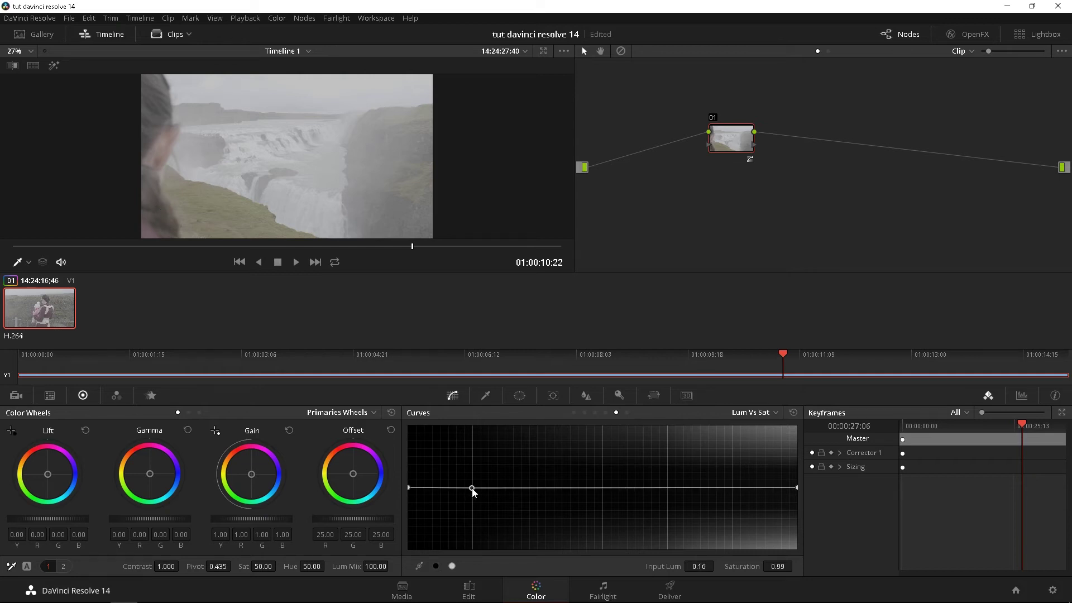
drag(409, 488, 410, 538)
click(795, 413)
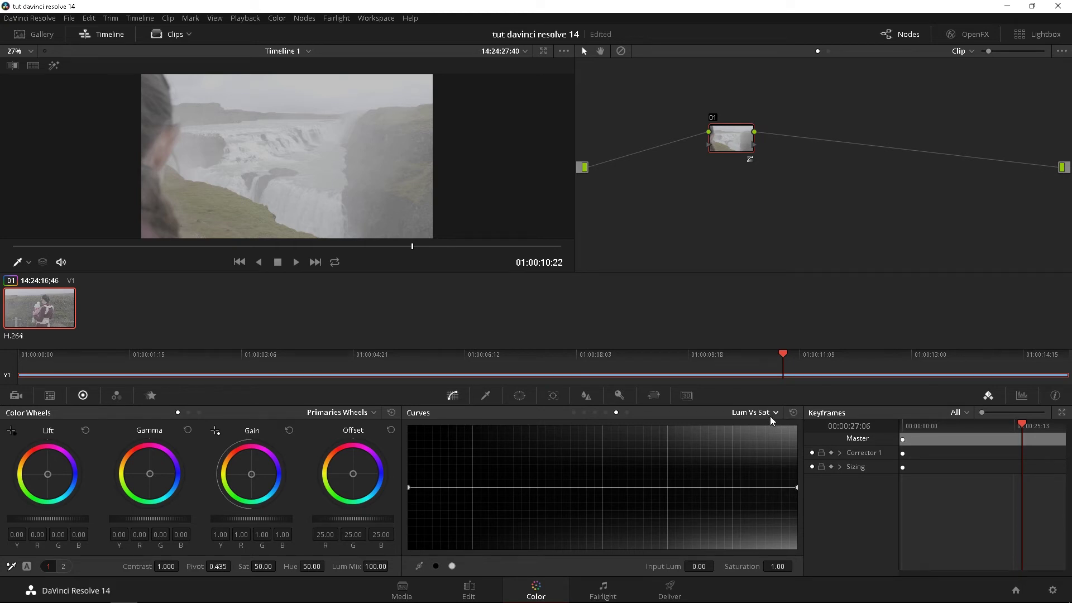
click(770, 414)
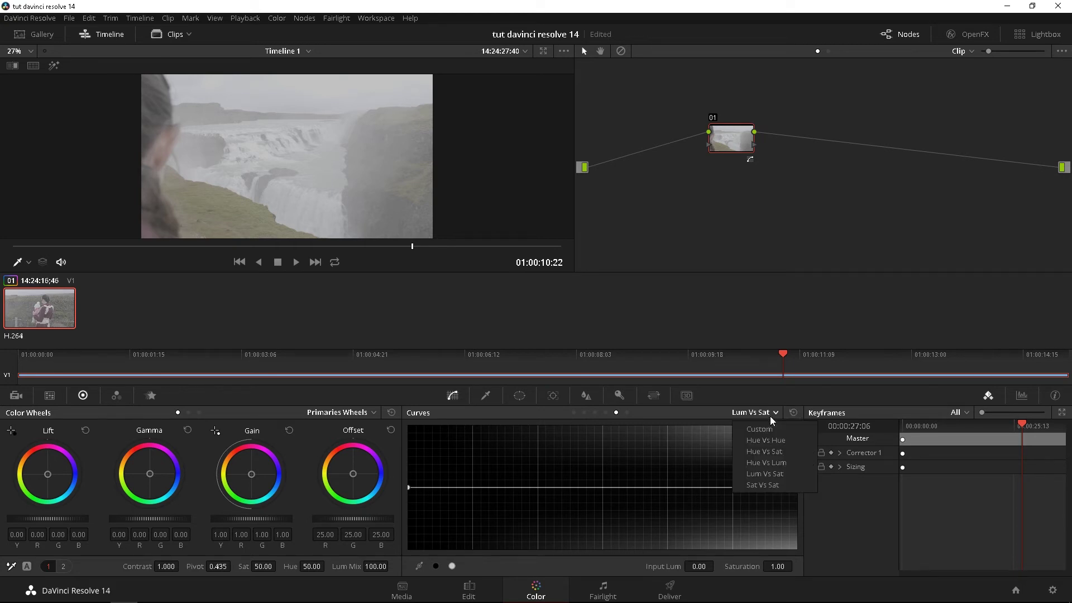
click(483, 396)
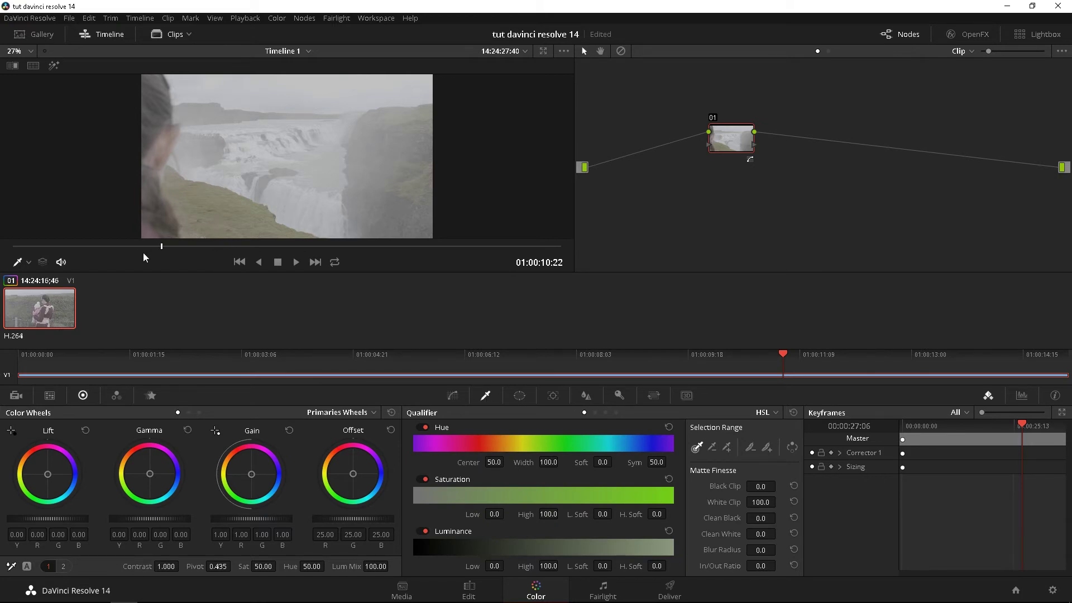
Qualify the woman's colour with the overlay shown: Hue center 30.9, width 56.1, Luminance 58.7–69.5
click(304, 356)
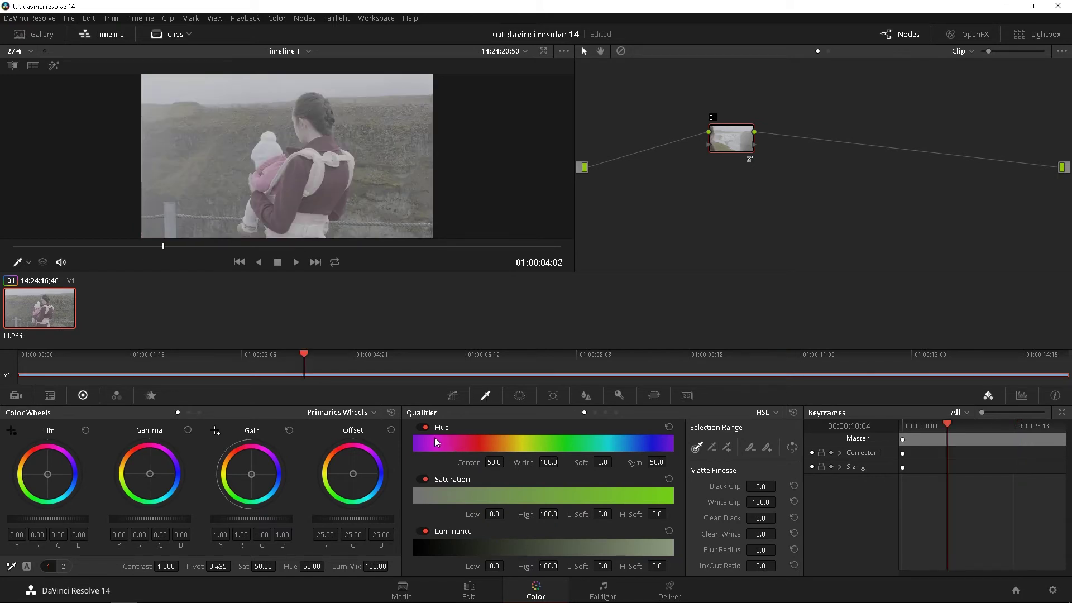
click(307, 129)
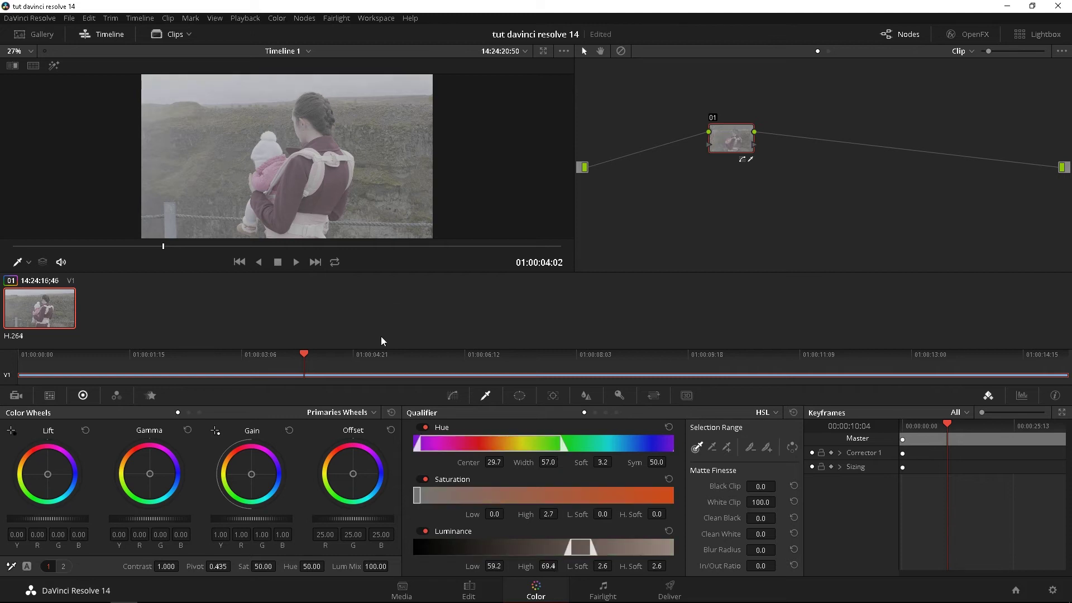
click(27, 246)
click(28, 262)
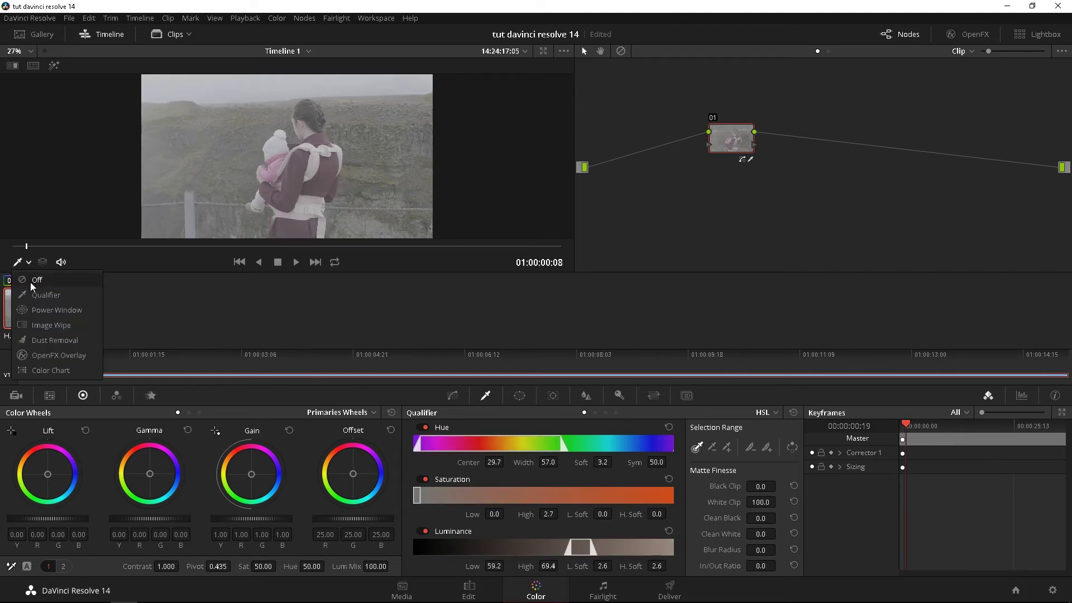
click(46, 296)
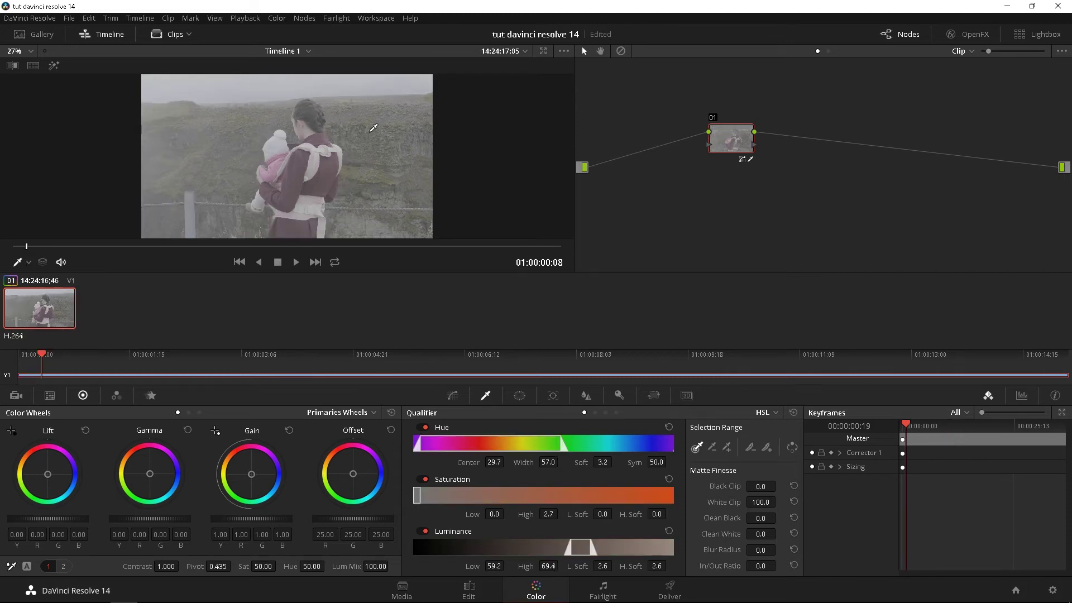
click(302, 126)
click(766, 418)
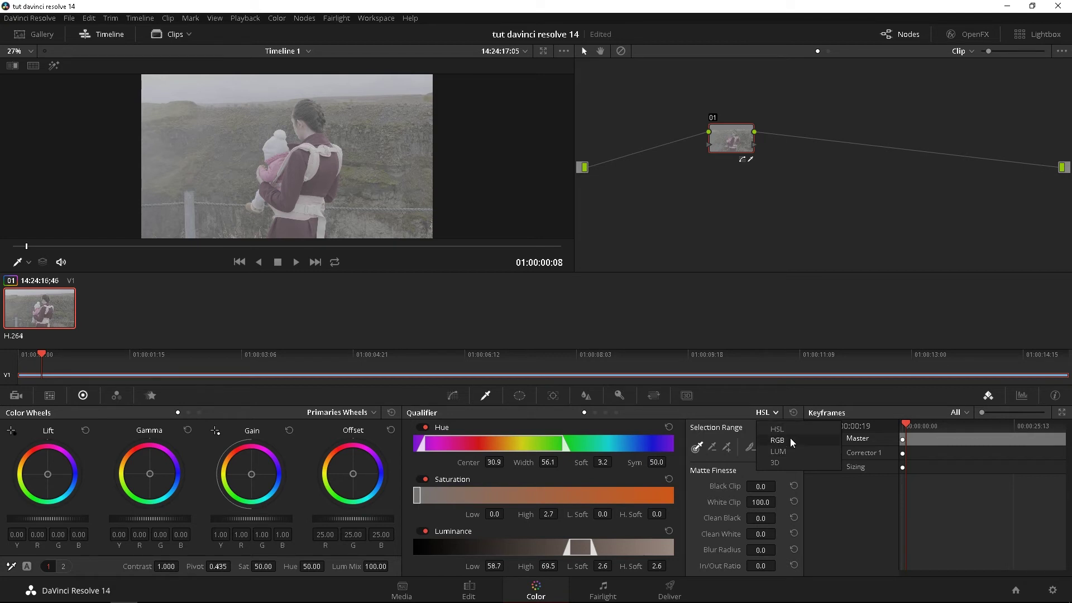
Add a circle window and position it over the woman's head
click(518, 396)
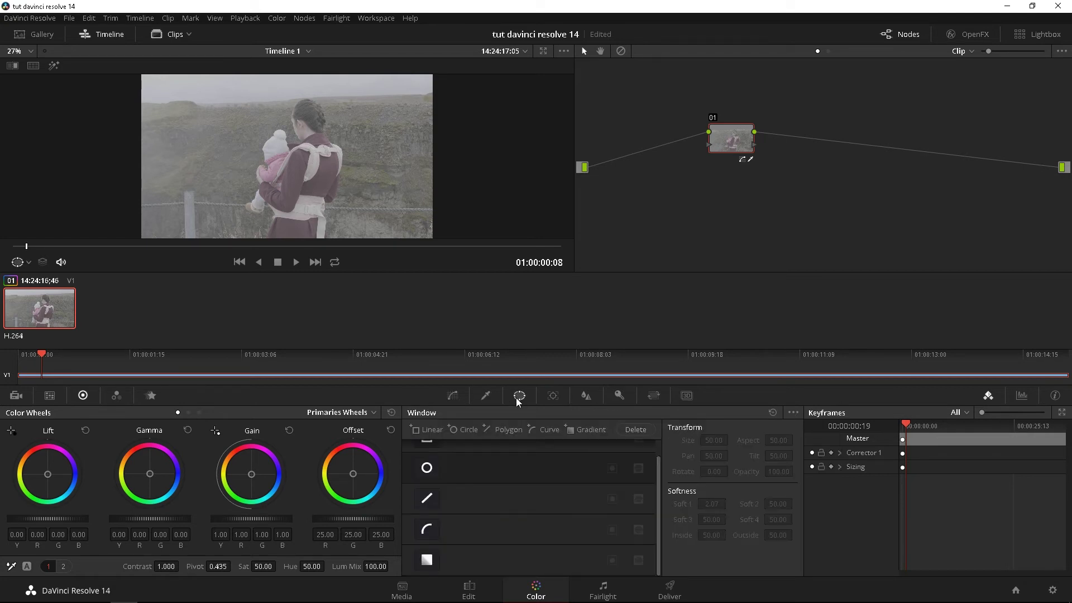
scroll(515, 487, up, 1)
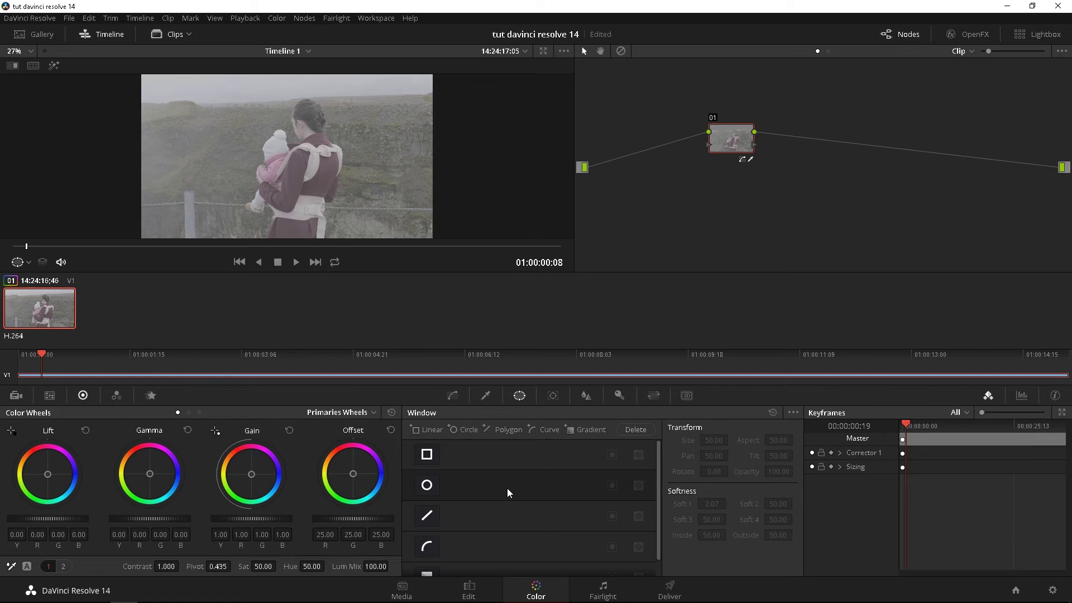
click(427, 485)
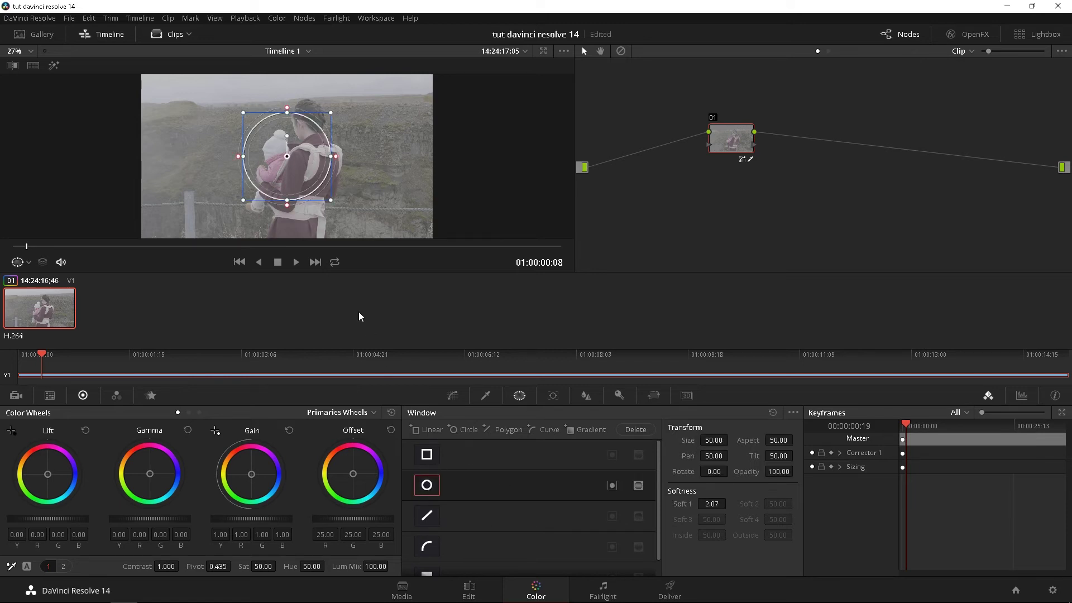
drag(300, 174, 347, 185)
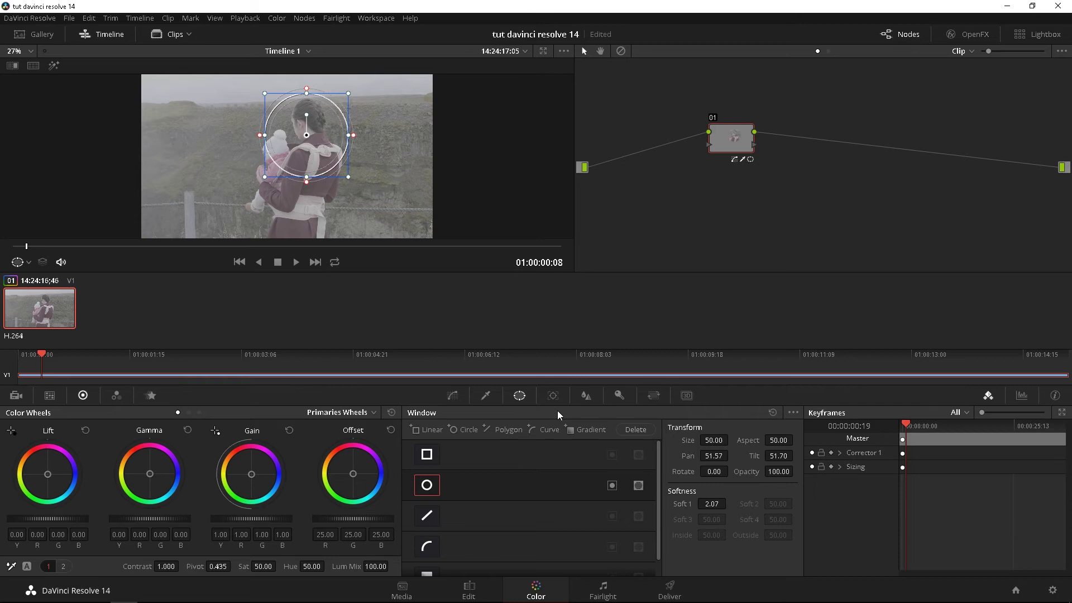
Track the circle window forward through part of the clip, then return to the first frame
click(553, 397)
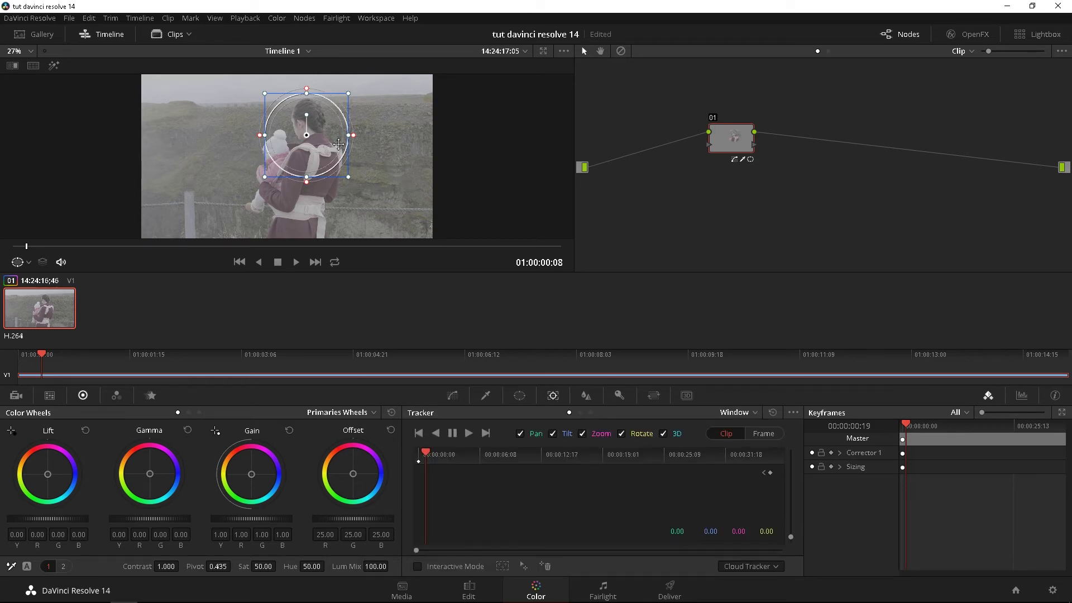
click(469, 433)
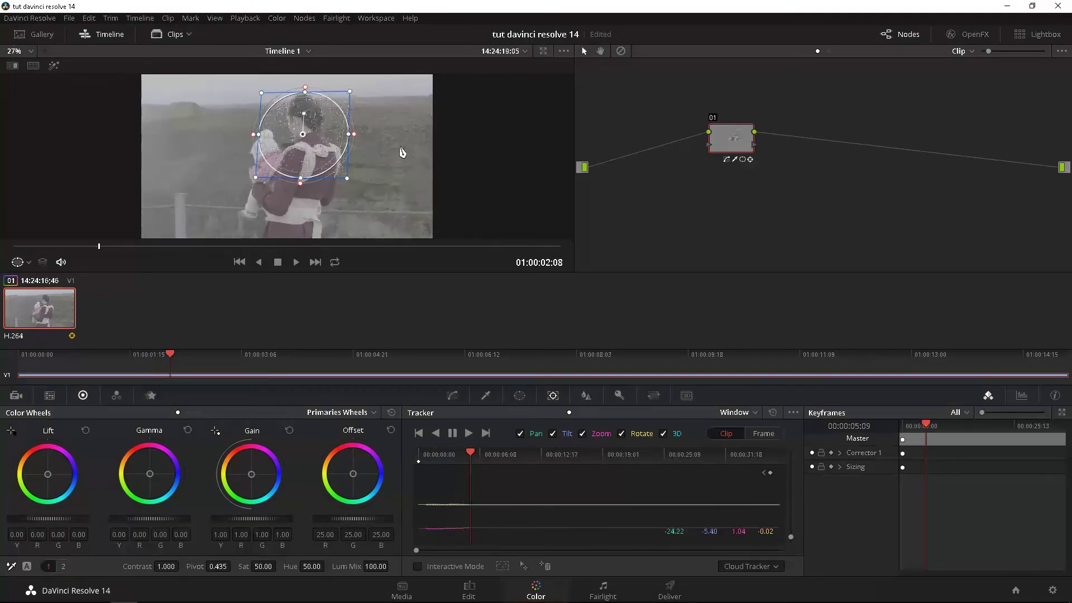
click(455, 434)
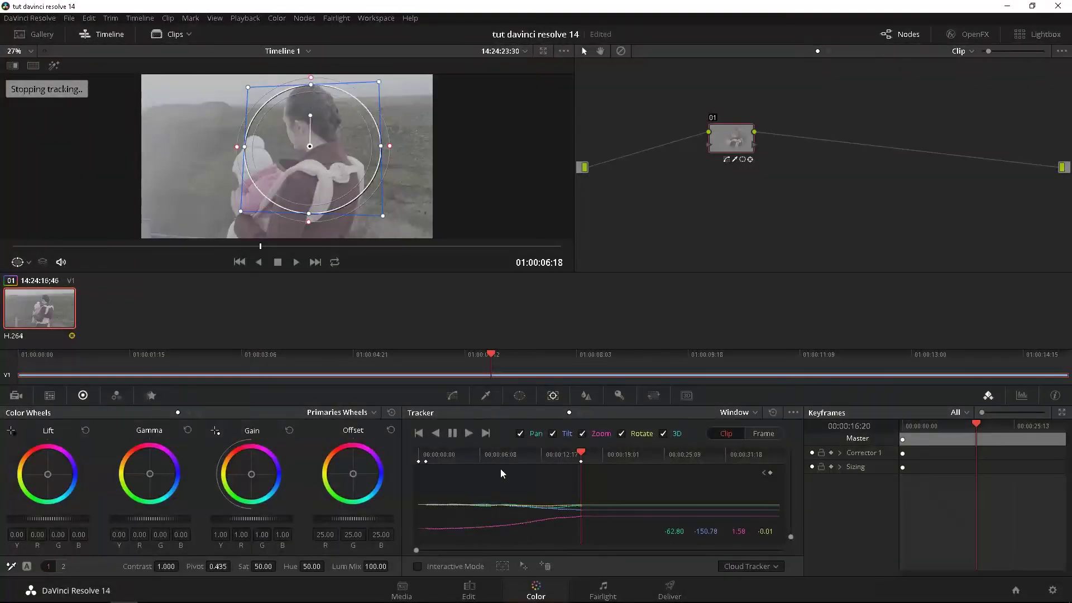
click(423, 462)
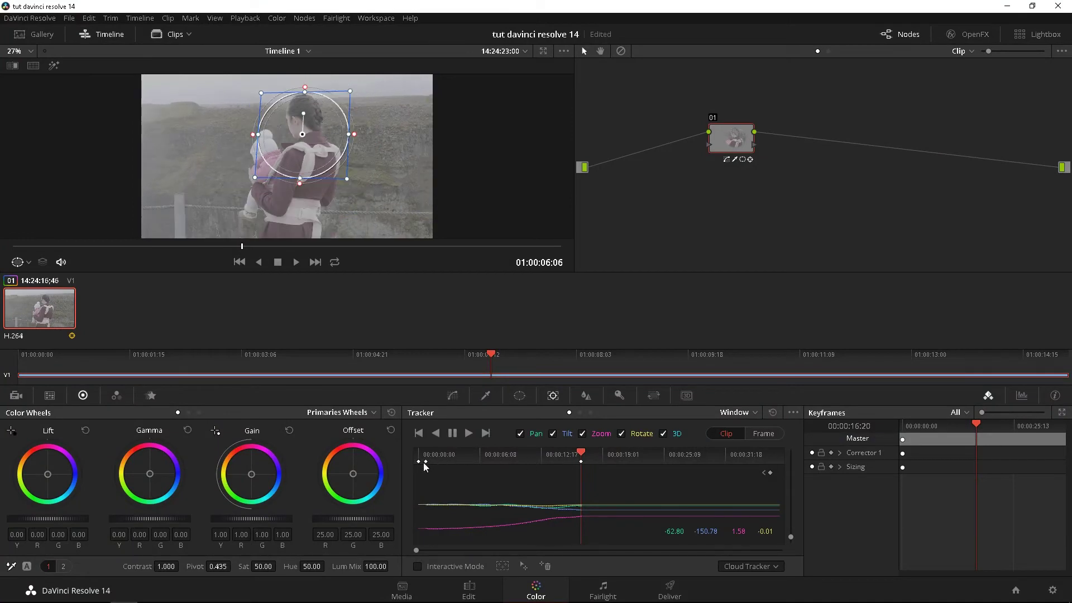
click(519, 395)
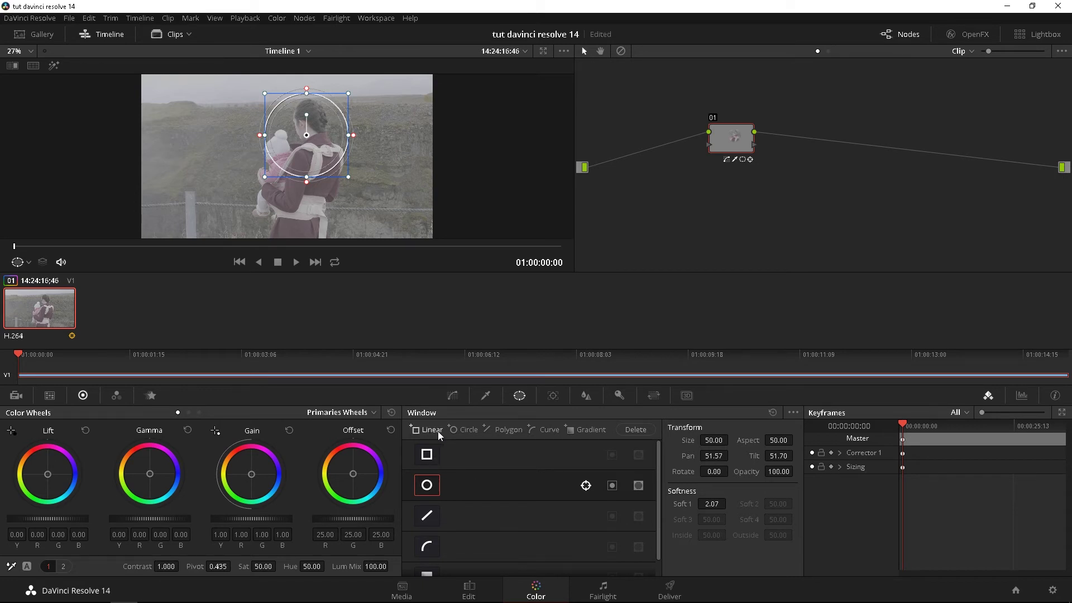
Draw a curve window beside the woman with a series of points
scroll(437, 535, down, 1)
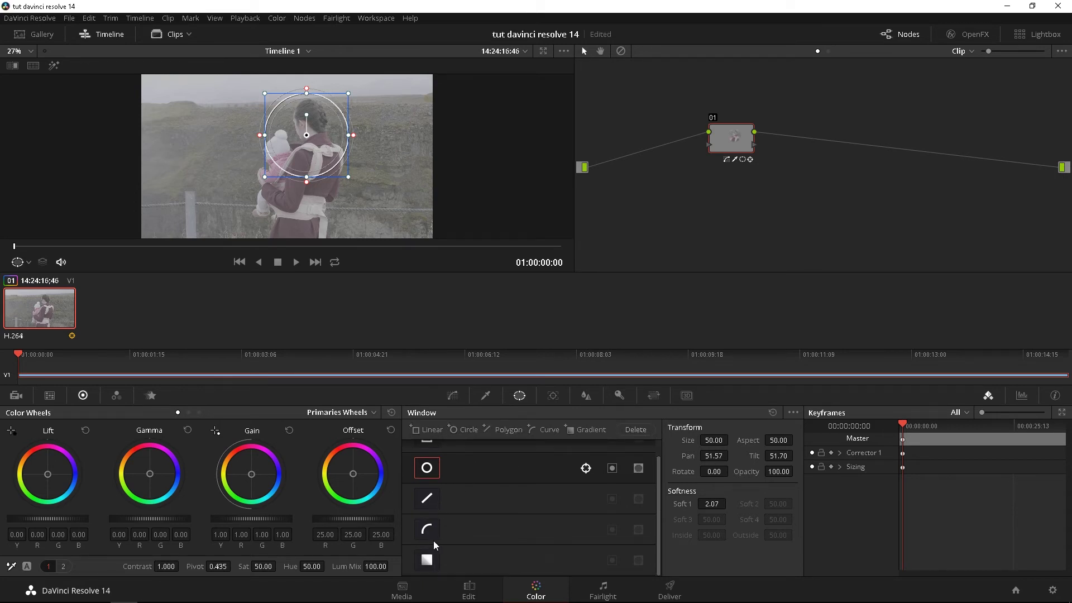
click(428, 530)
click(231, 106)
click(218, 122)
click(220, 150)
click(240, 183)
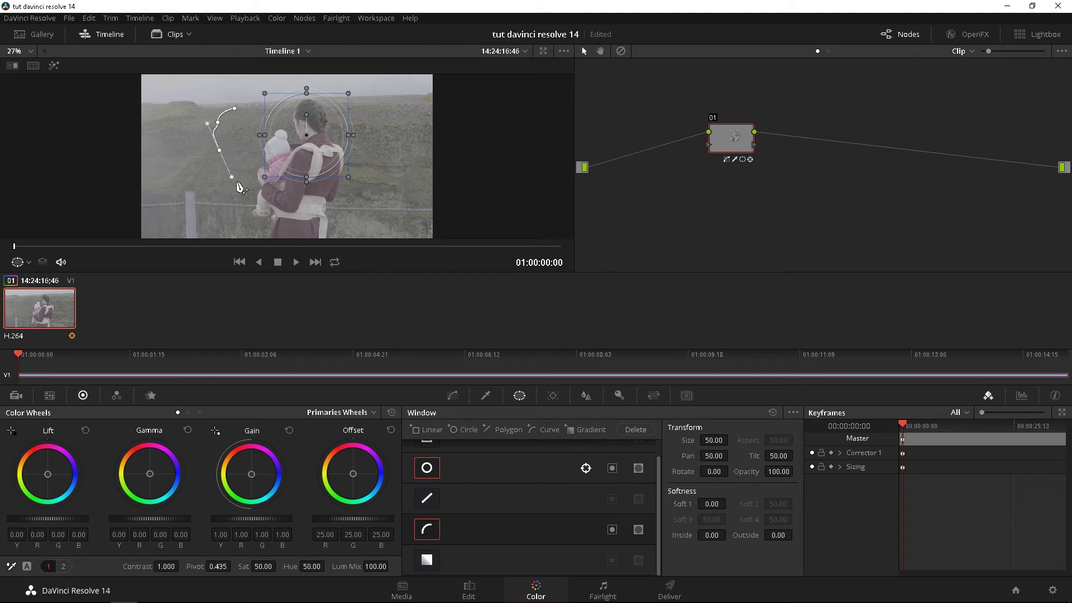
click(244, 139)
right_click(318, 118)
right_click(280, 120)
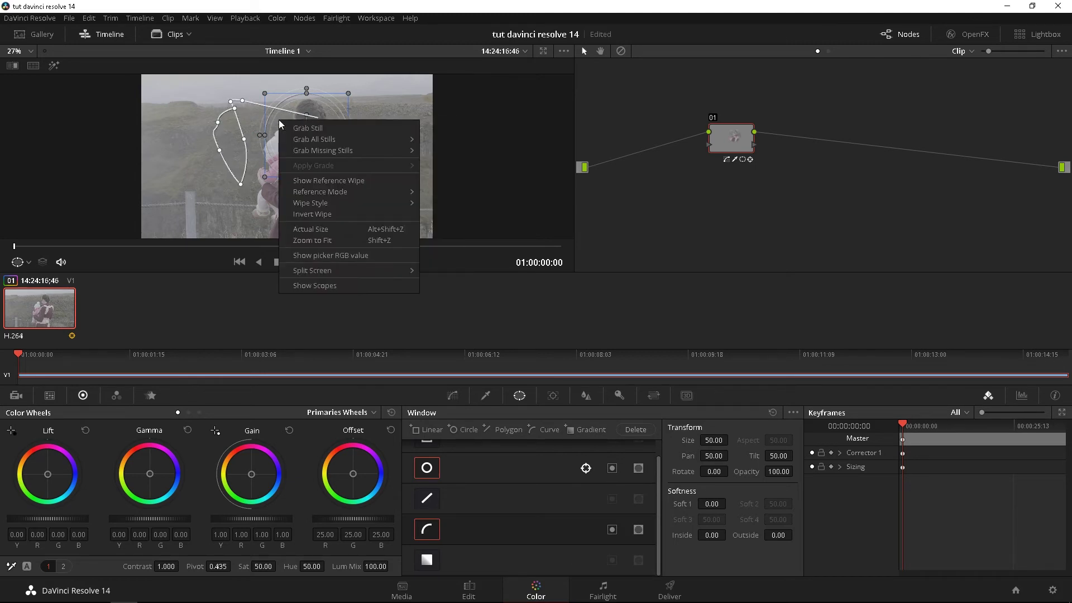
click(192, 100)
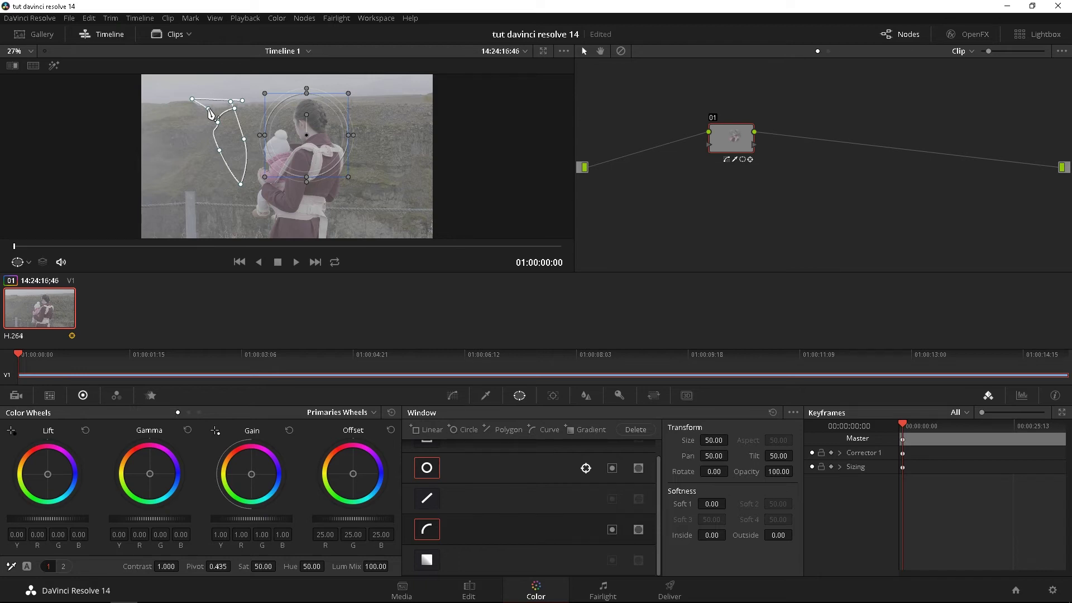
click(208, 108)
Add a final curve point near the right edge, then switch off both the circle and curve windows
right_click(441, 187)
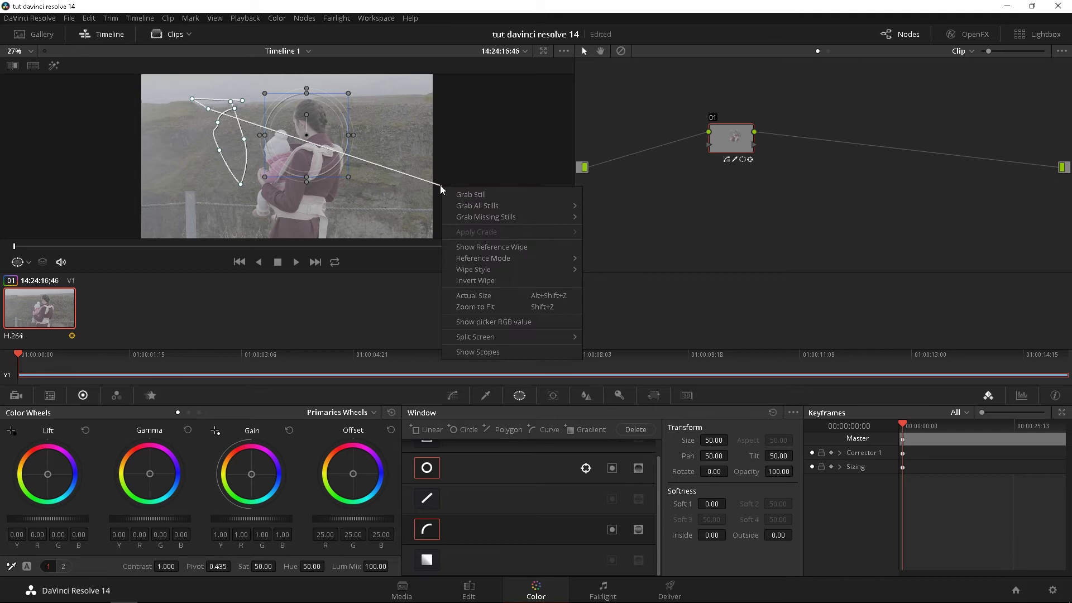
key(Escape)
click(426, 174)
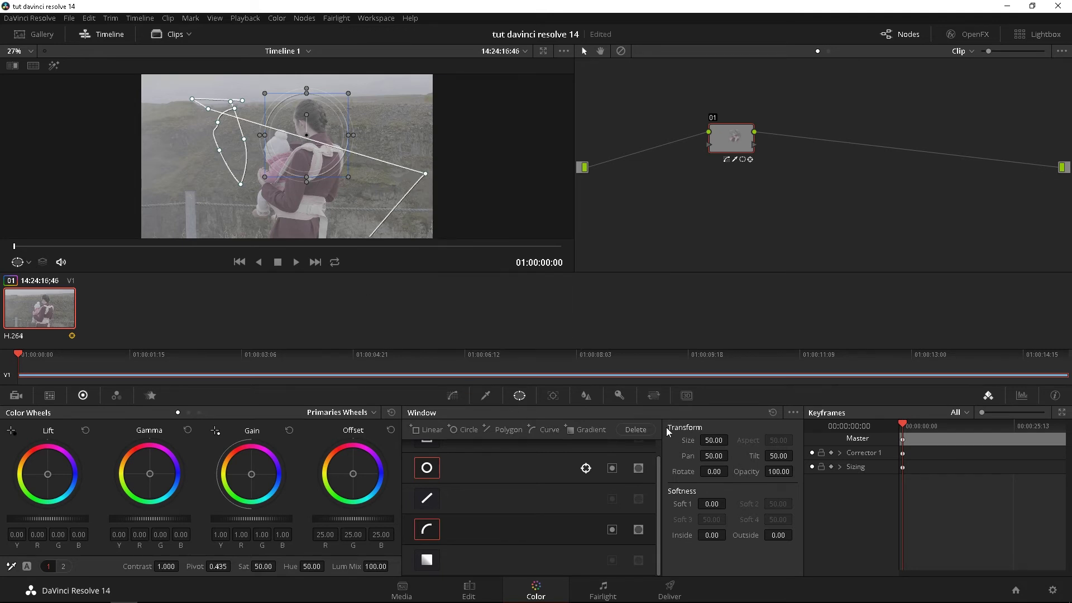
click(772, 412)
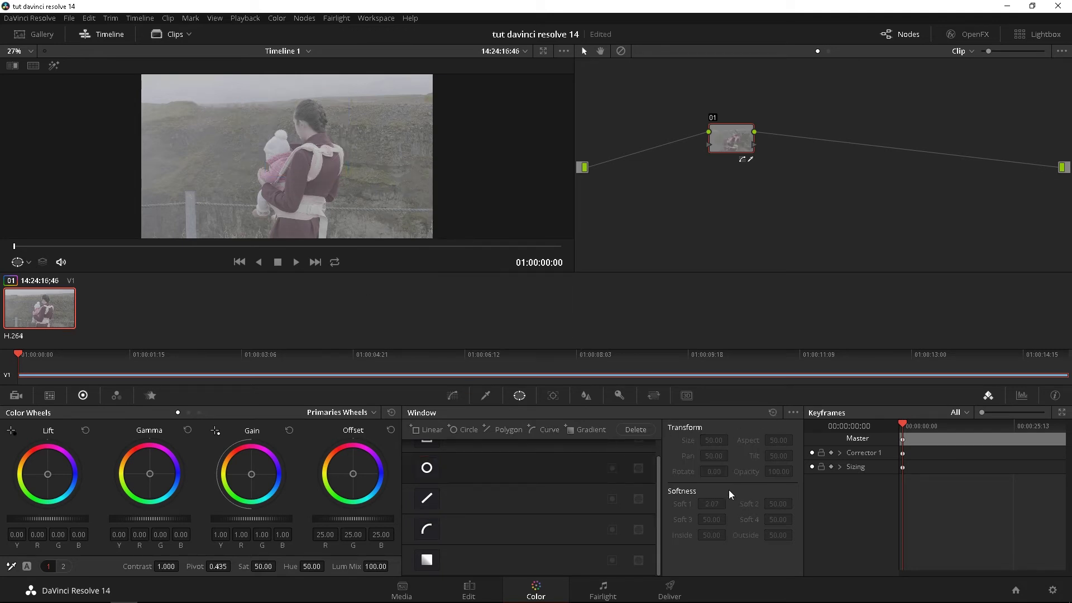
Re-enable the circle: Size 45.18, Aspect 52.32, Rotate 8.70, Opacity 98.24, Soft 1 16.81, over the woman
click(448, 465)
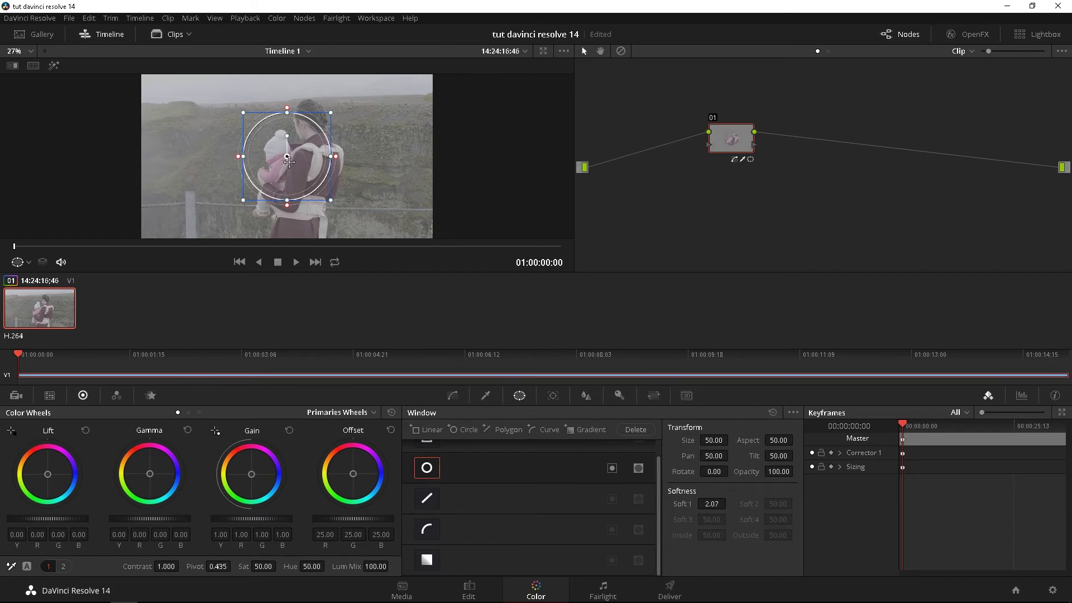
drag(677, 434, 653, 435)
drag(778, 440, 784, 455)
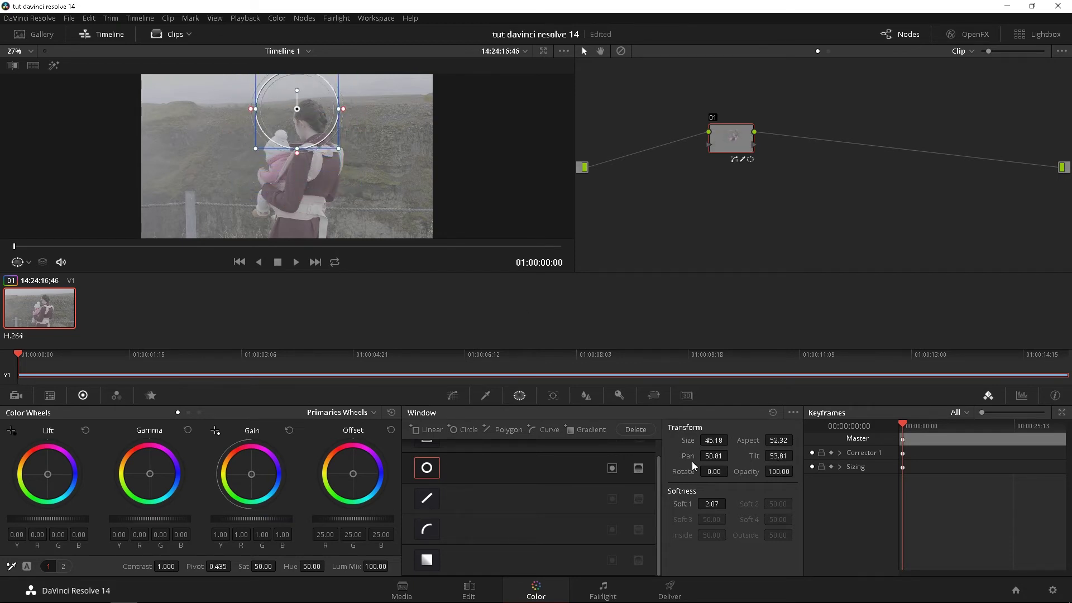
drag(708, 456, 782, 472)
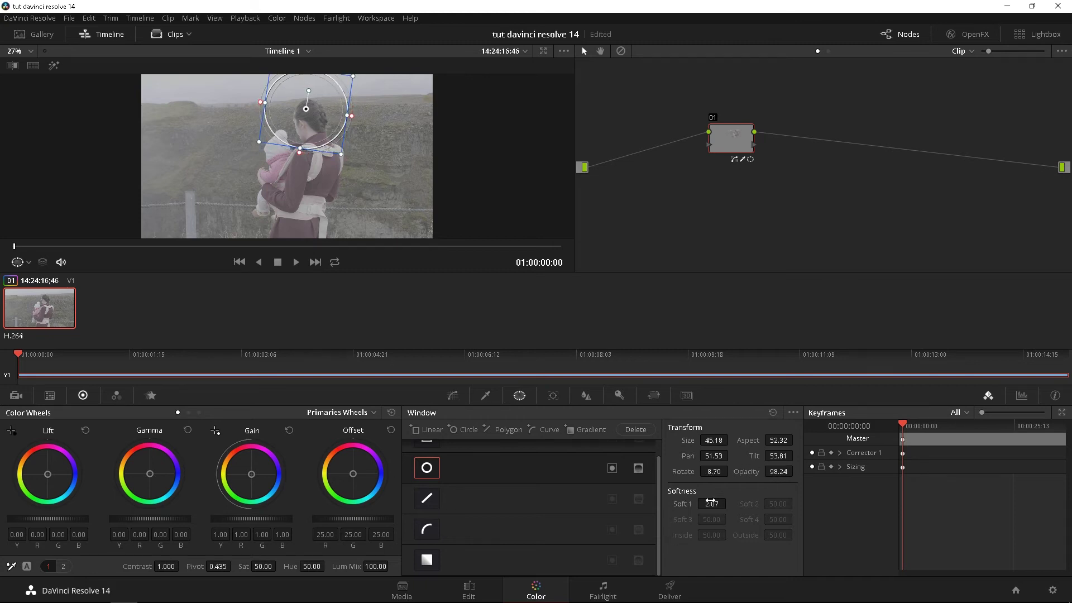
drag(713, 503, 738, 503)
drag(304, 106, 299, 147)
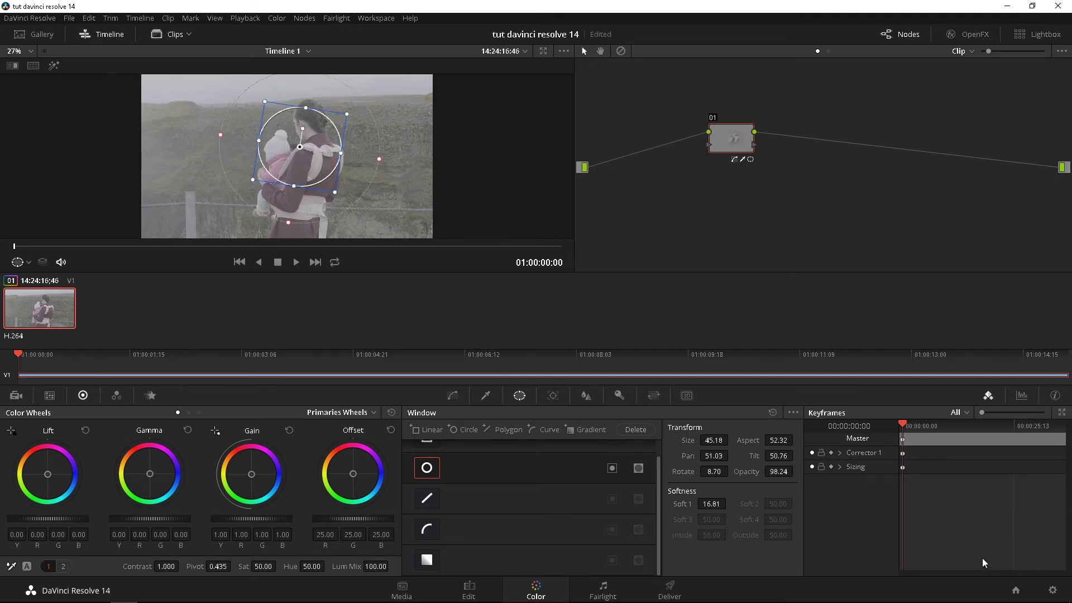
Open the Tracker palette, try FX mode, and keep the tracker in Window mode
click(553, 395)
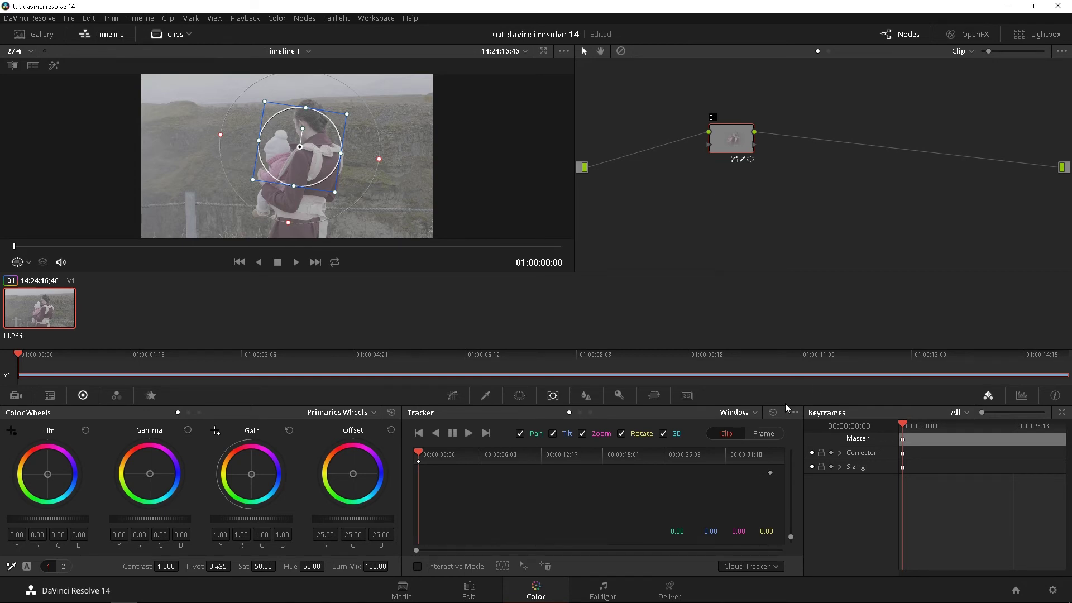
click(729, 416)
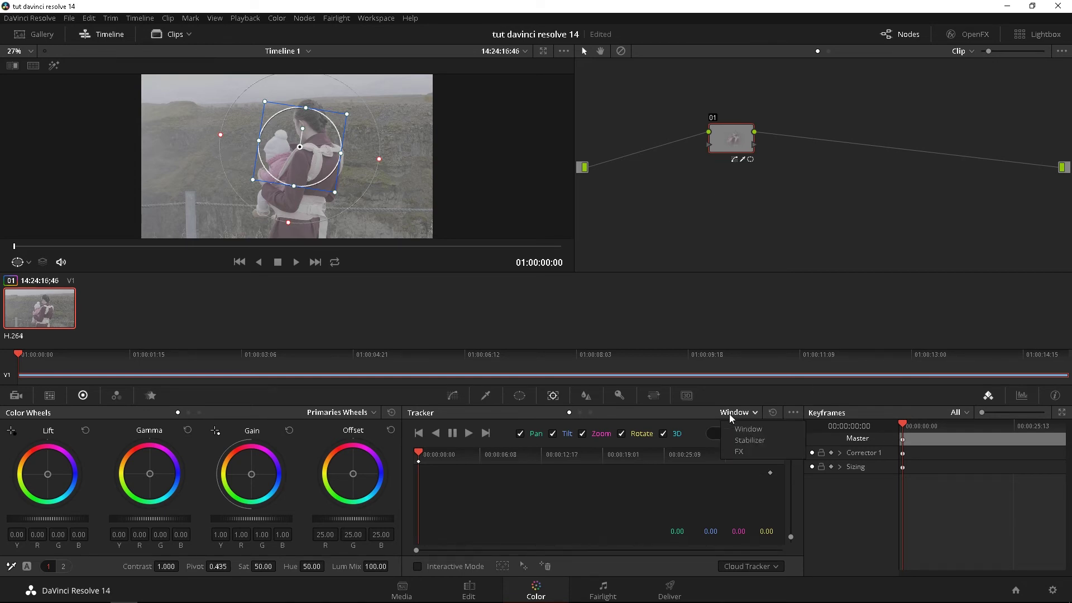
click(759, 452)
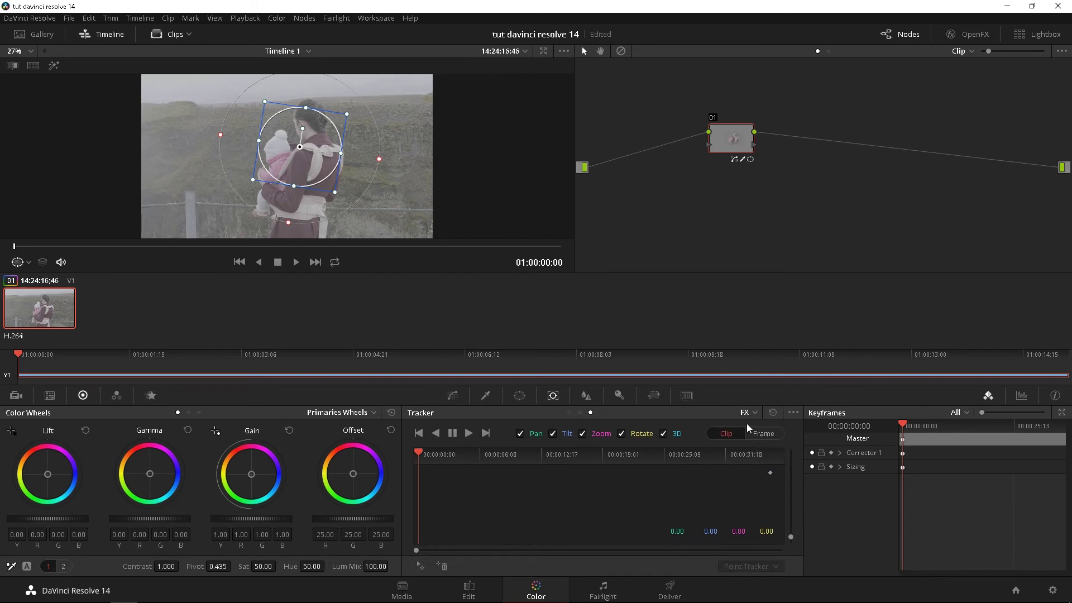
click(748, 413)
click(761, 429)
click(751, 416)
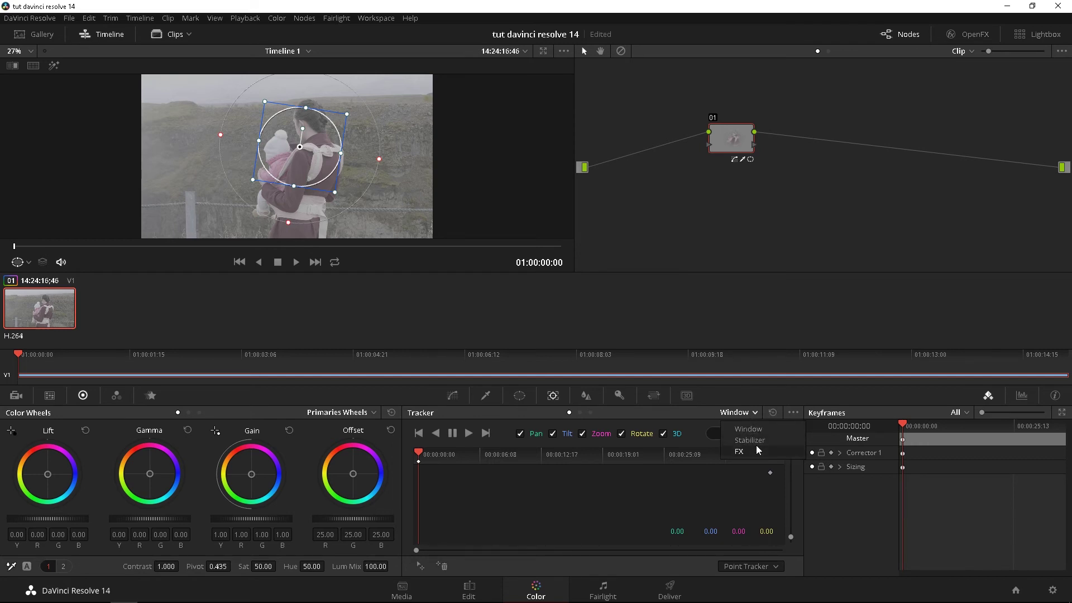
click(740, 428)
Enable Pan, Tilt, Zoom and Rotate analysis for the window tracker
click(533, 437)
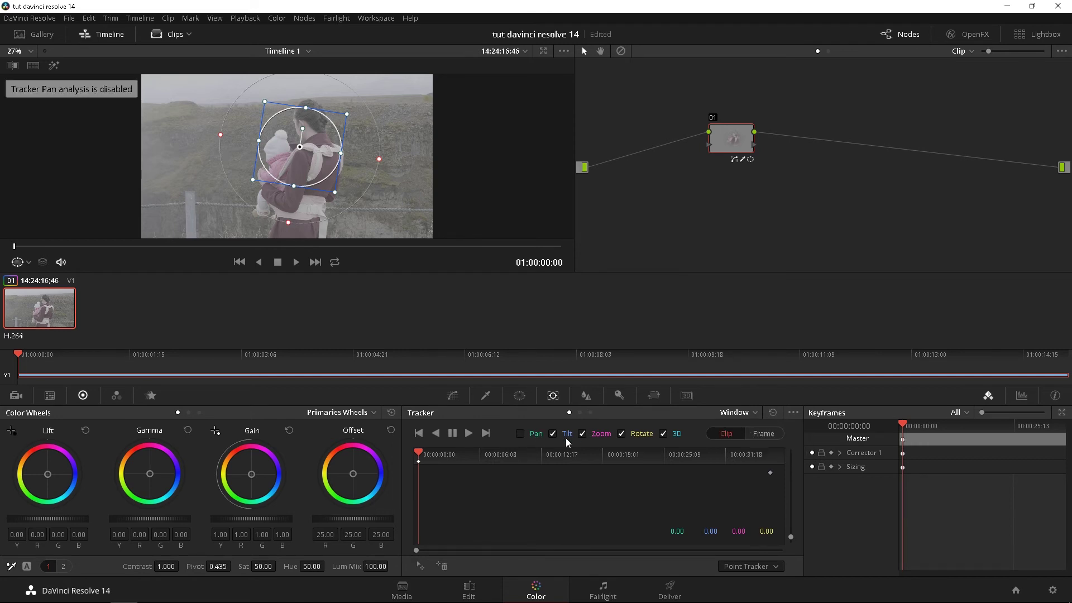
click(565, 438)
click(592, 435)
click(631, 434)
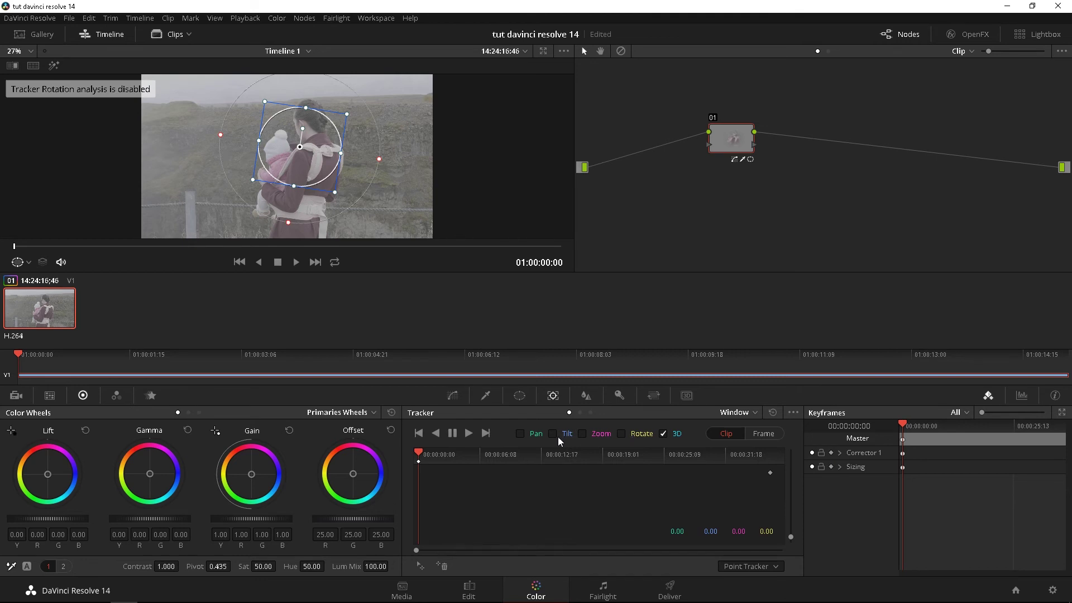
click(524, 433)
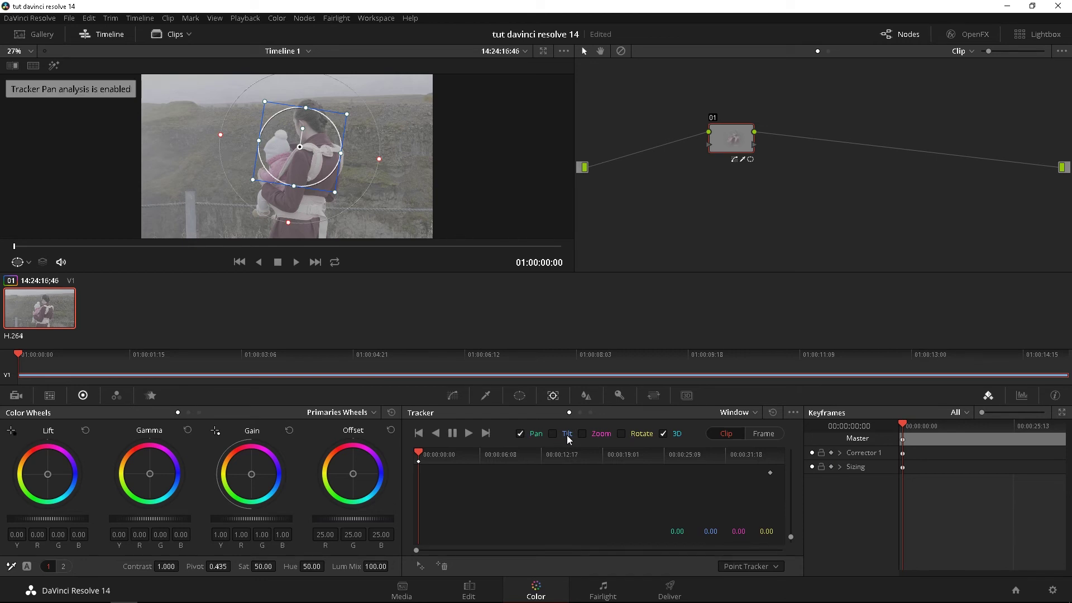
click(558, 435)
click(595, 436)
click(641, 439)
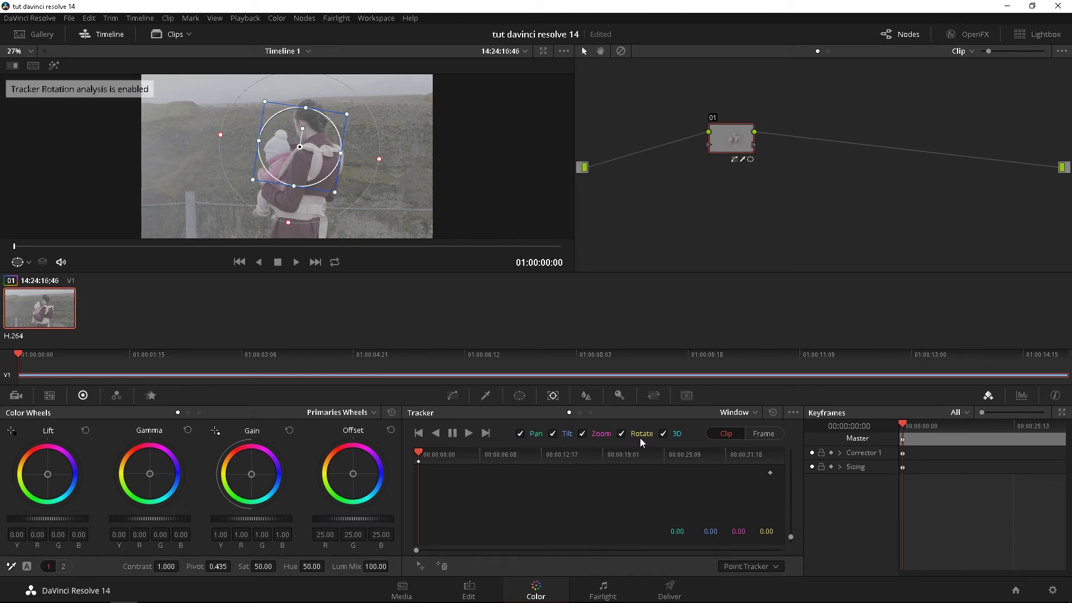
click(745, 413)
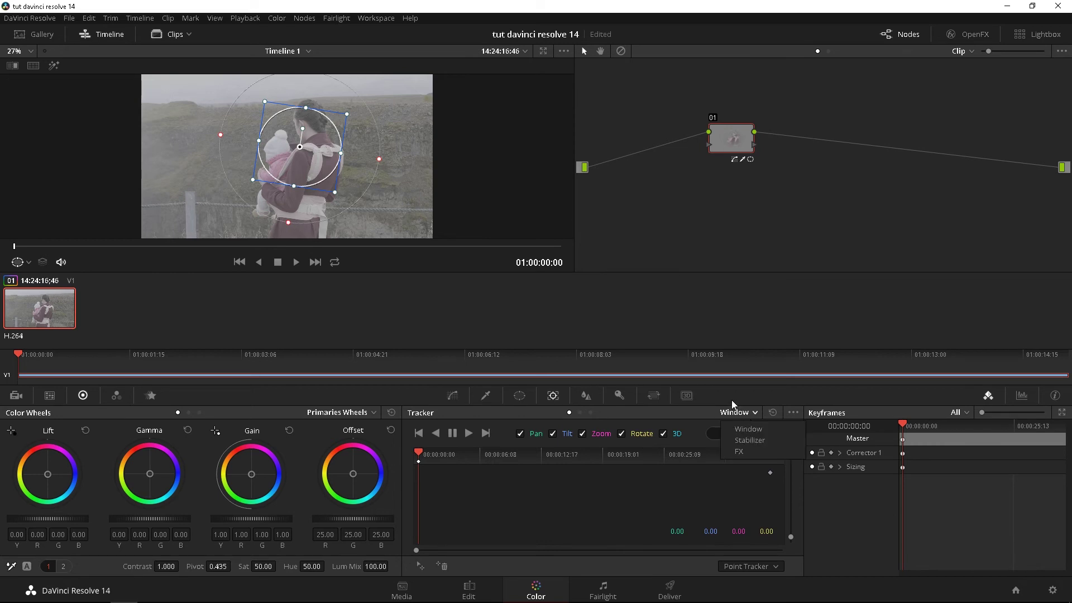
click(743, 416)
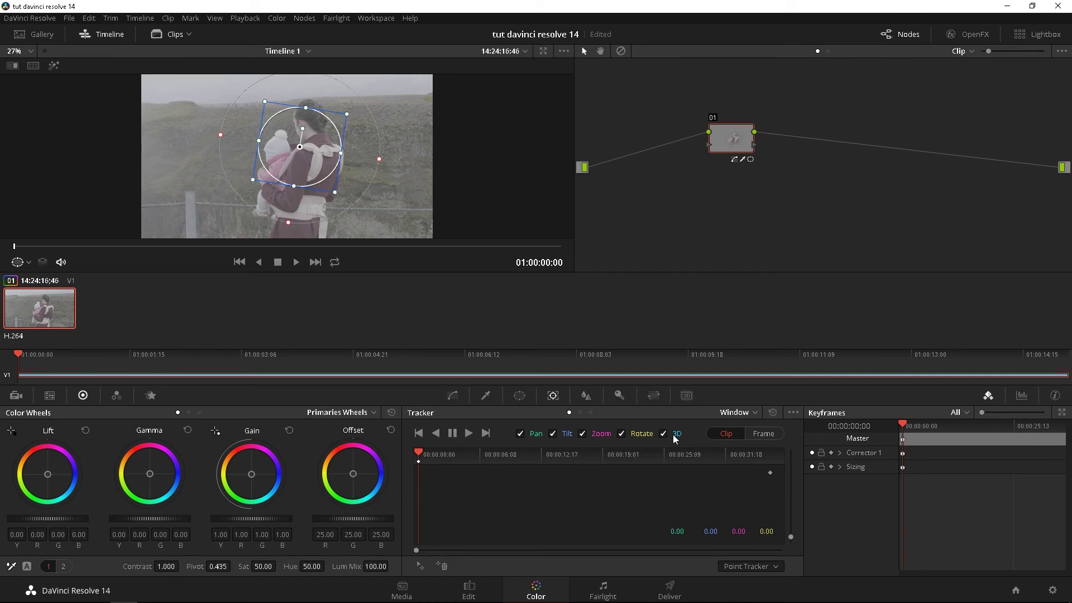
Keep Clip mode, track the window forward briefly, scrub ahead, then return to the first frame
click(769, 438)
click(736, 435)
click(769, 442)
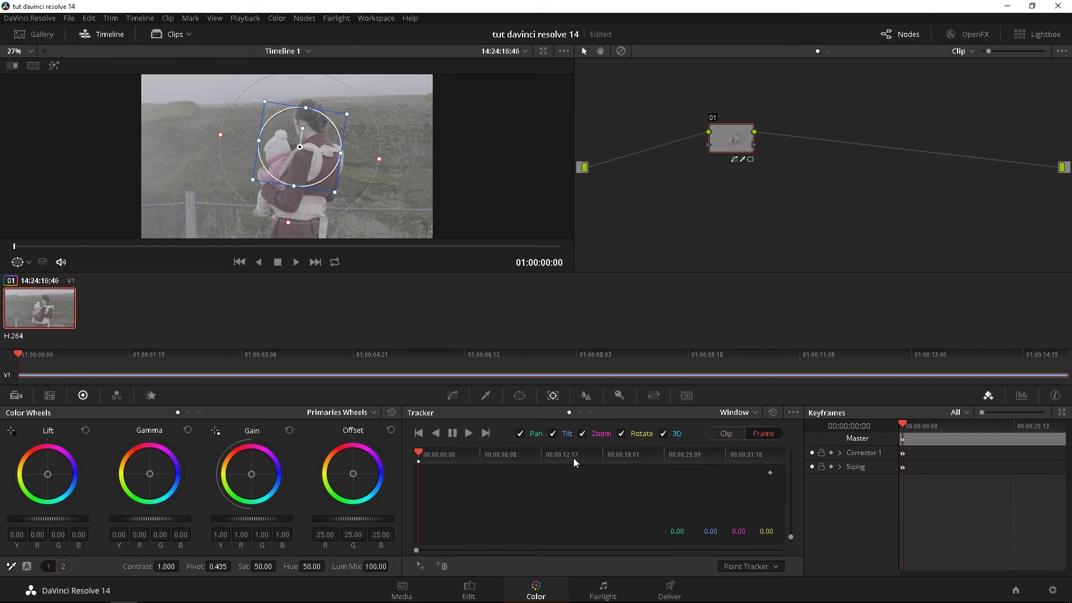
click(726, 434)
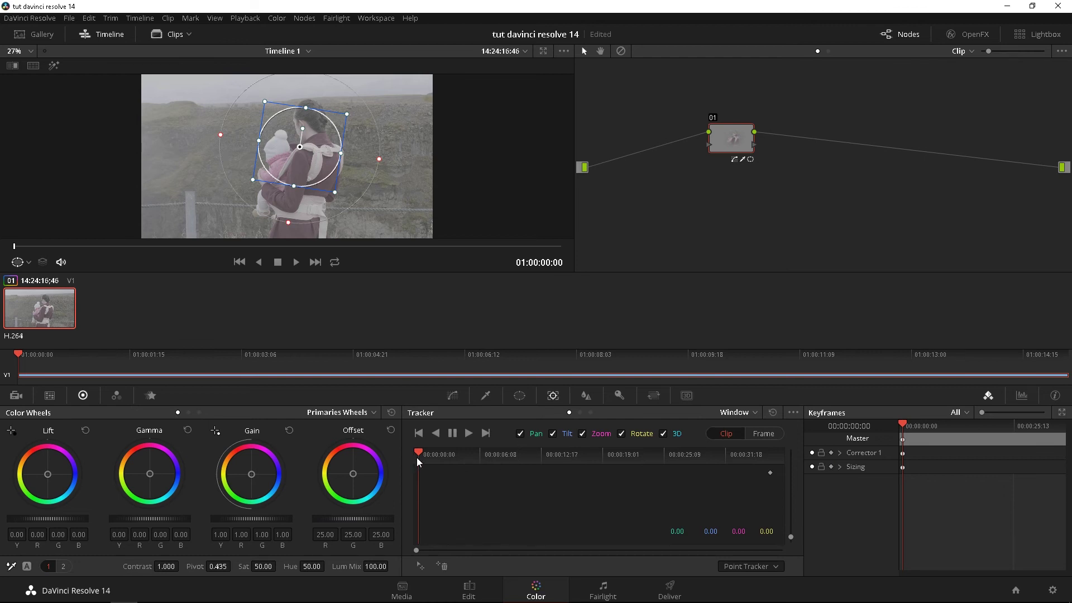
key(ctrl+t)
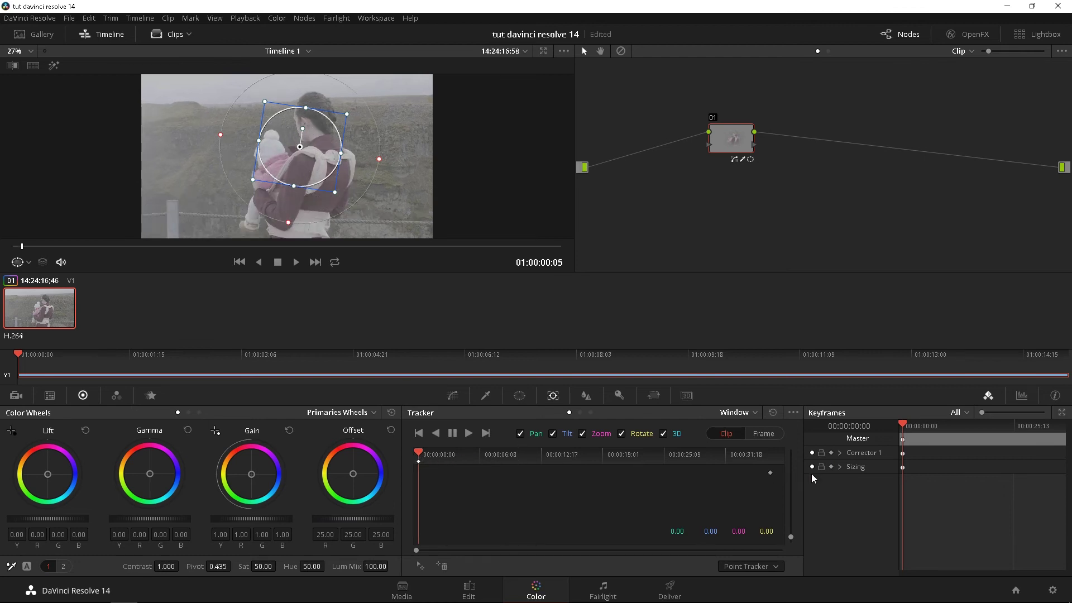
click(744, 468)
click(627, 454)
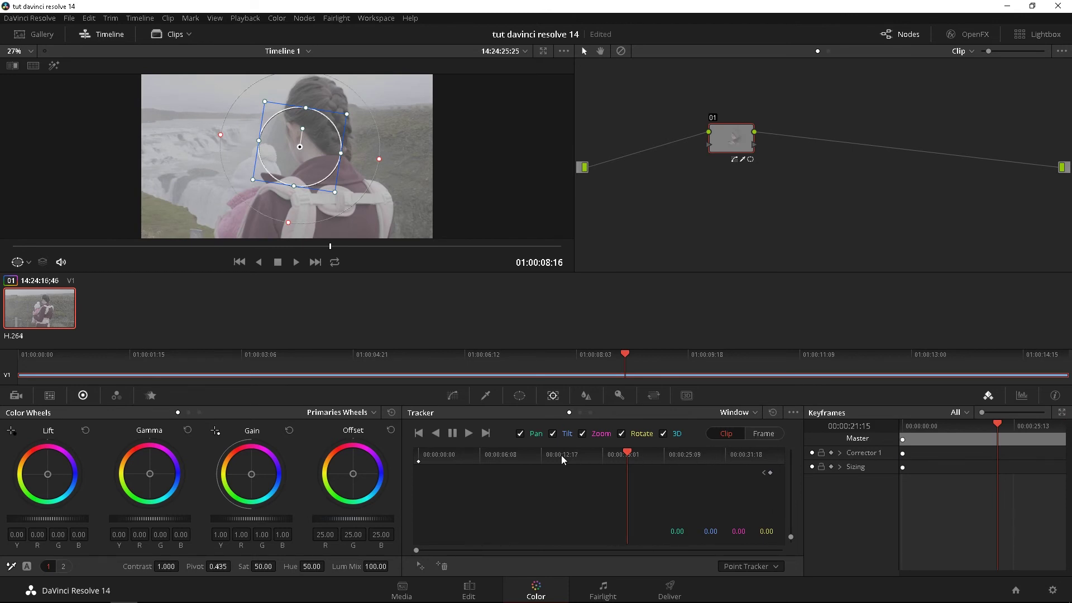
key(Home)
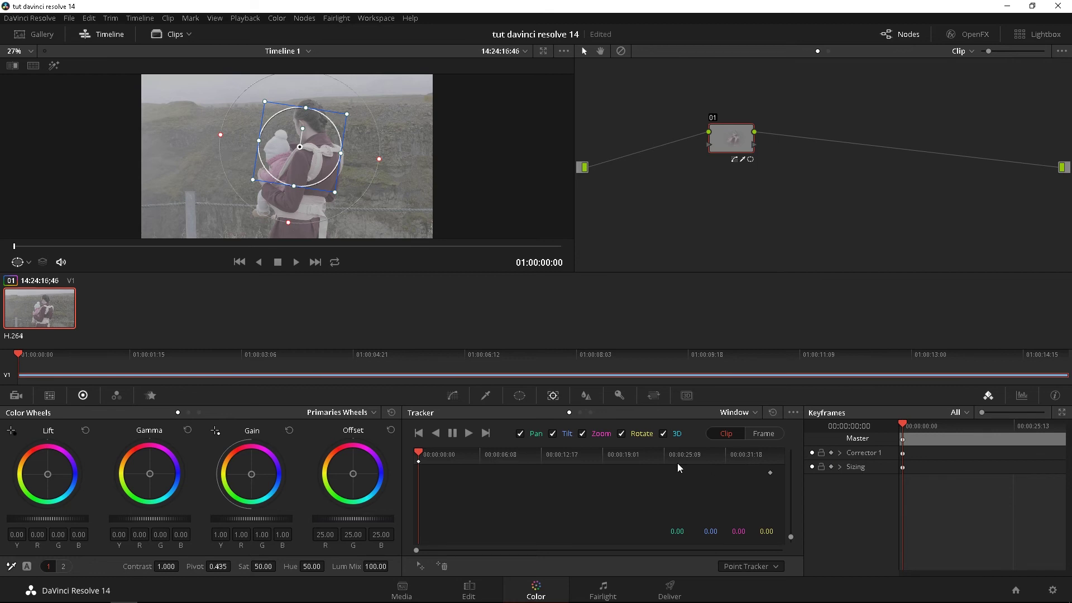
Try the Cloud Tracker, then switch back to the Point Tracker
click(755, 567)
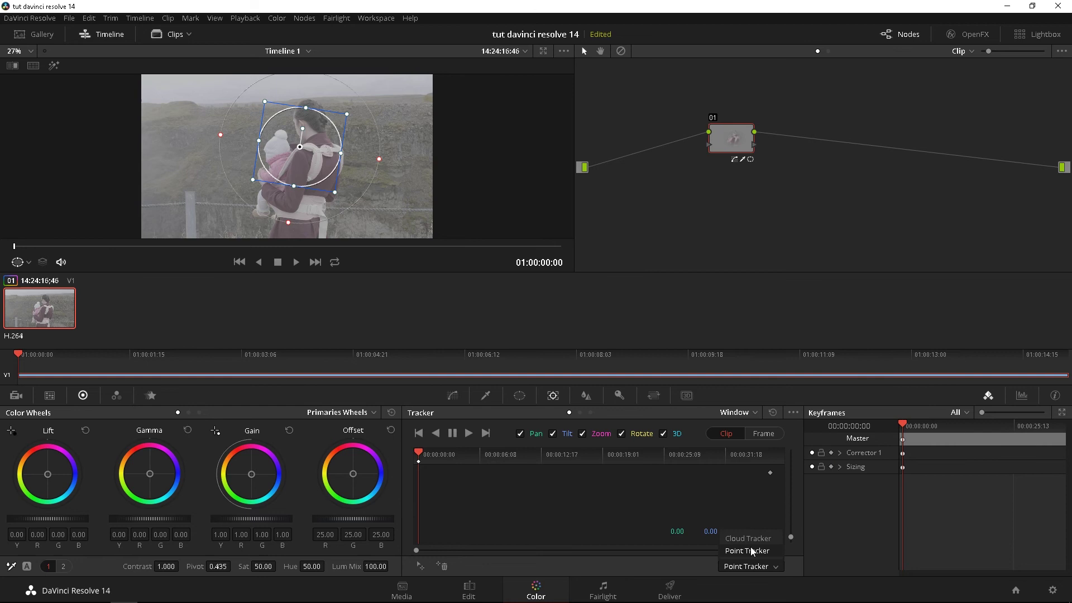
click(752, 548)
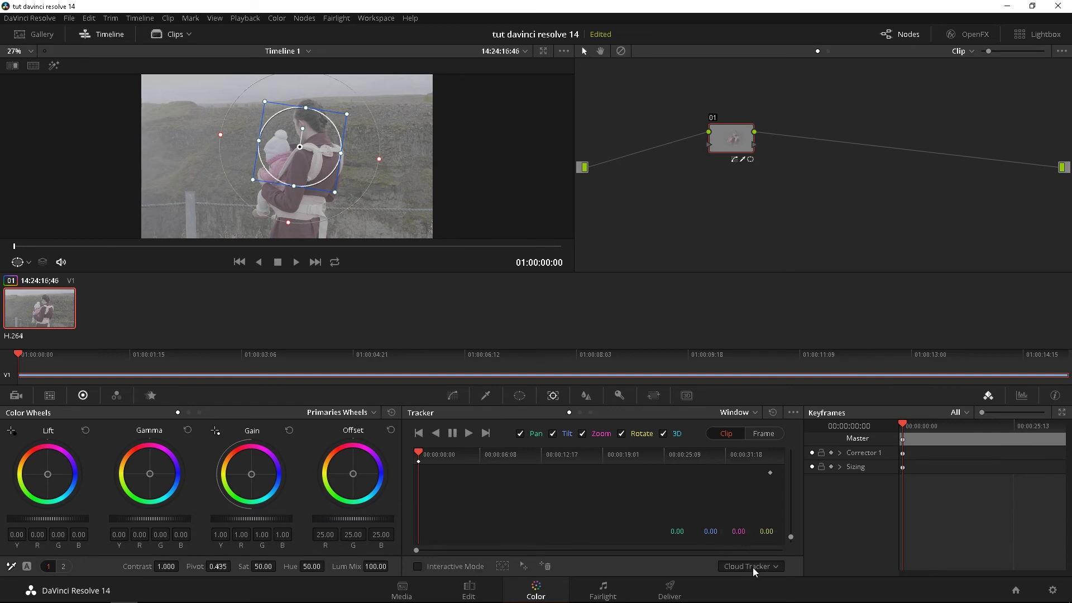
click(753, 567)
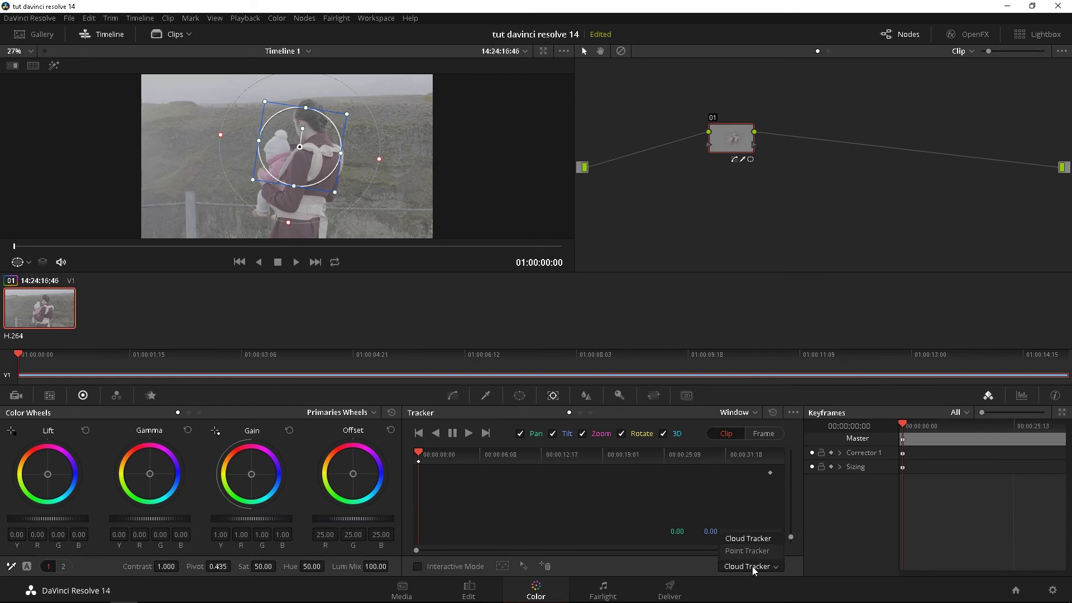
click(748, 551)
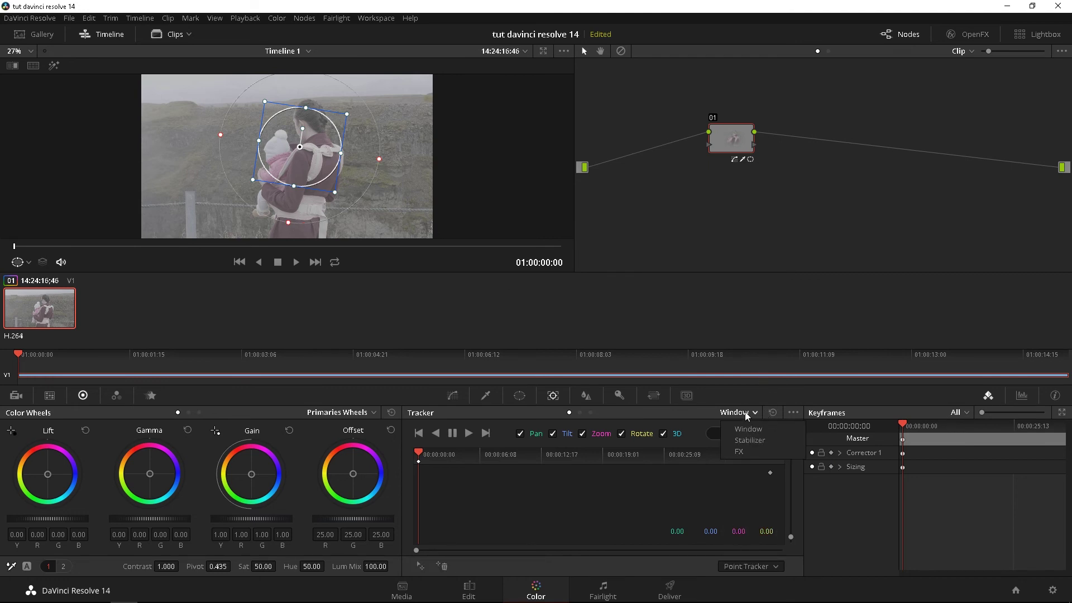
click(793, 413)
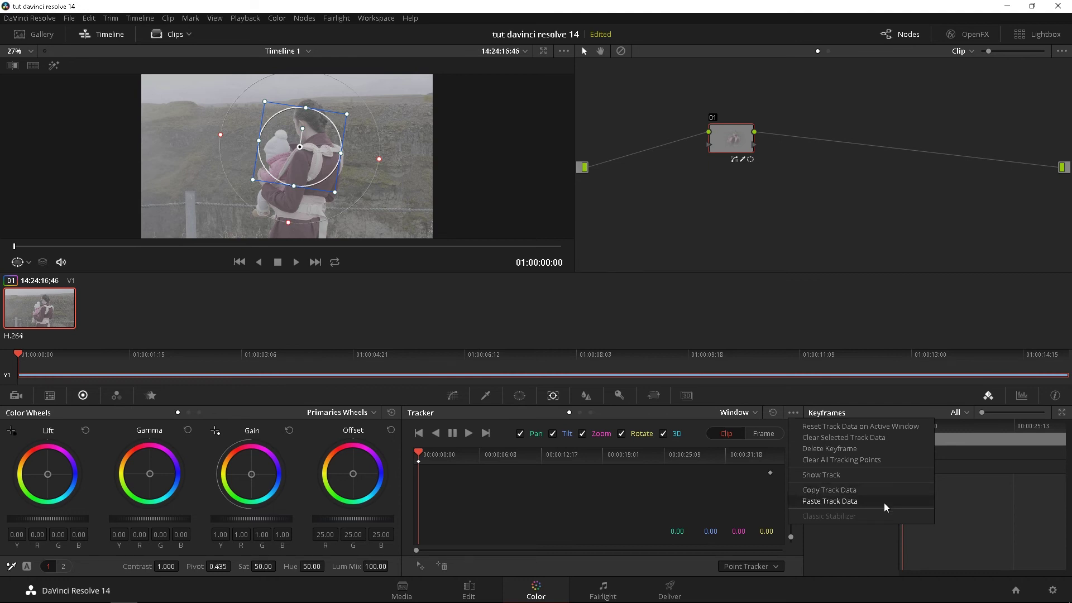
click(714, 473)
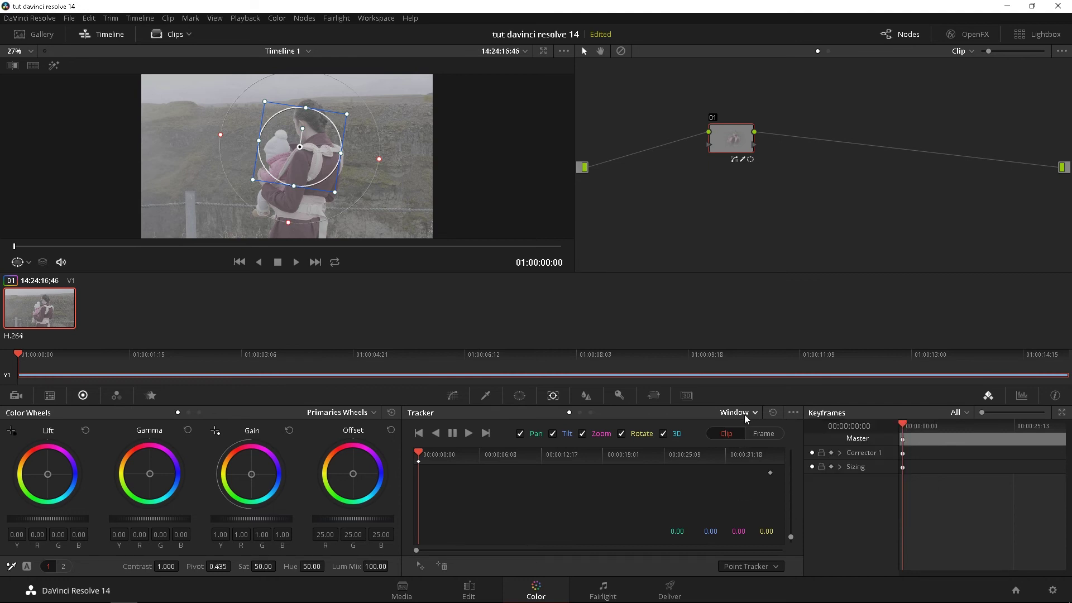
click(745, 414)
click(756, 451)
click(793, 413)
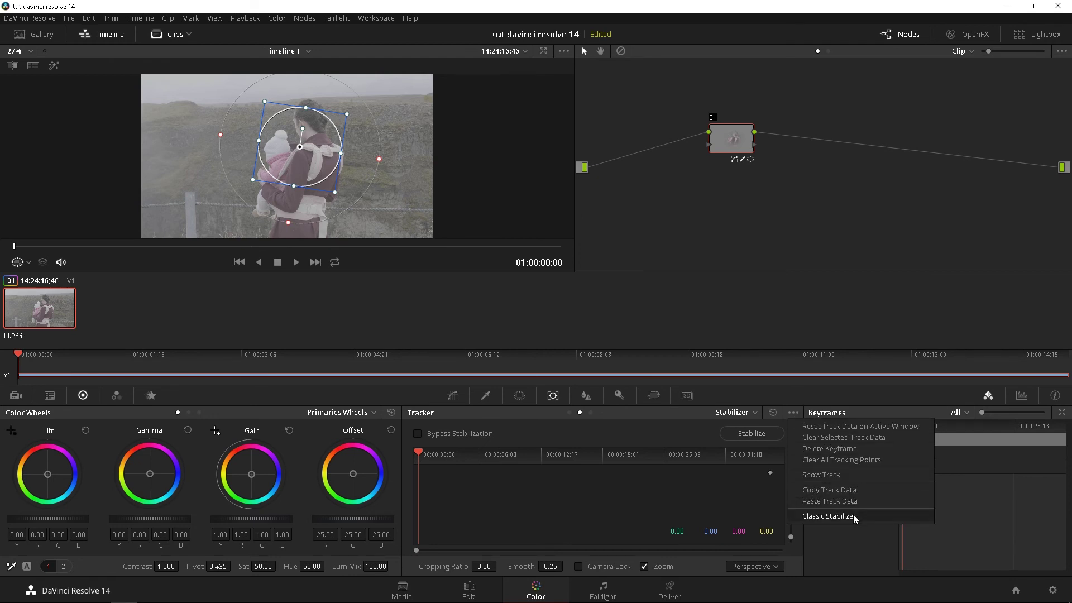
click(705, 499)
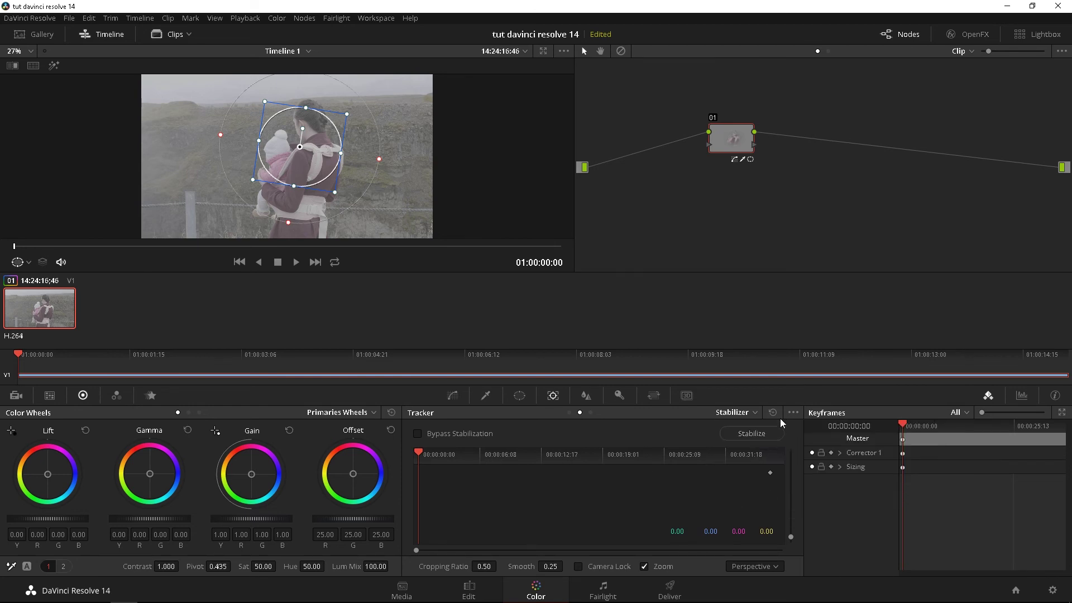
click(794, 413)
click(839, 498)
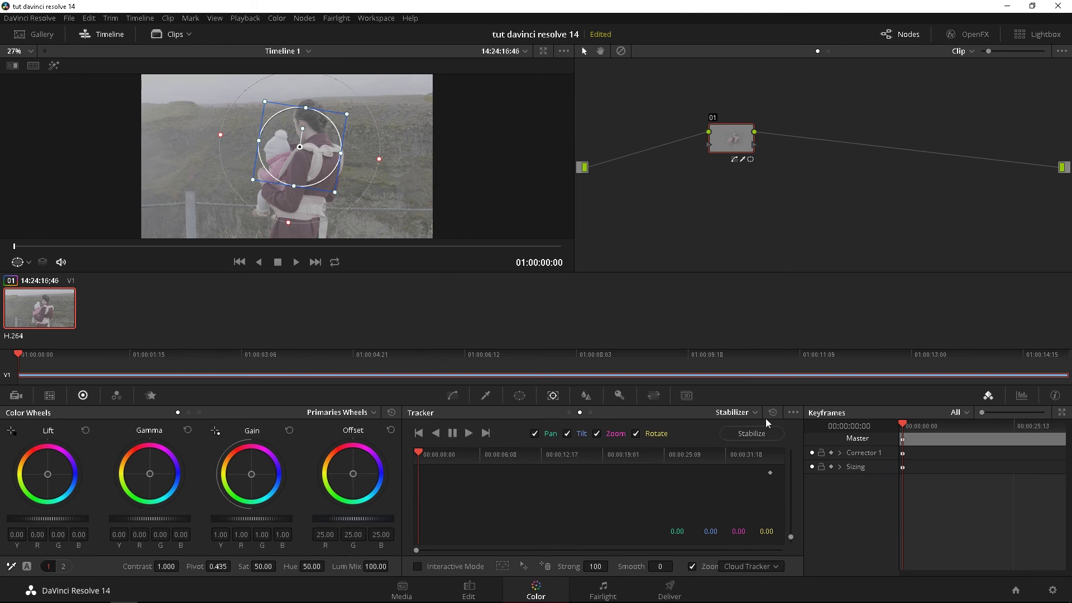
click(745, 412)
click(752, 423)
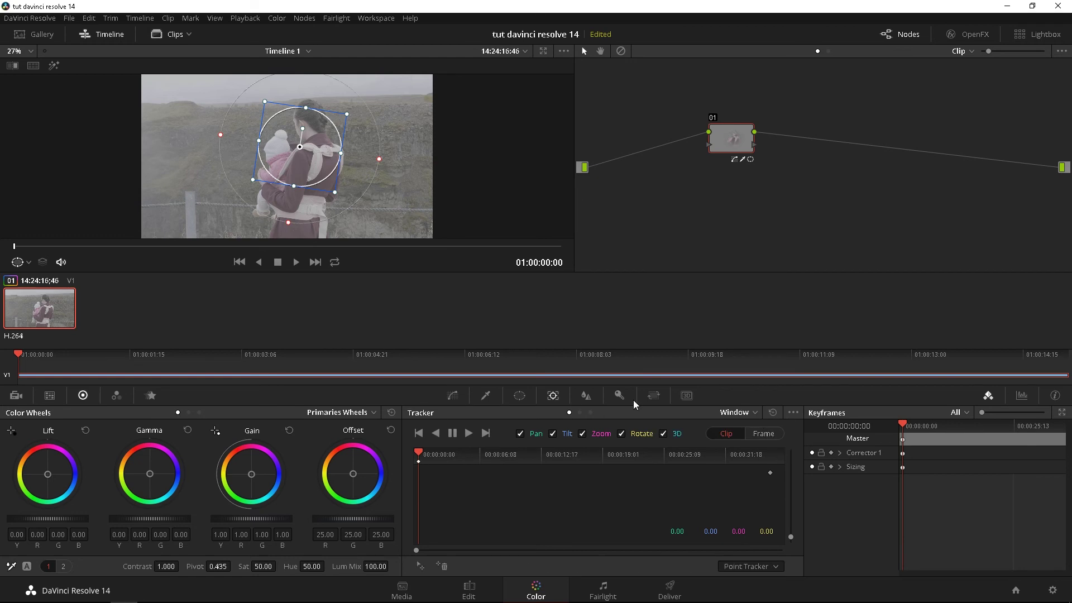
In the Blur palette, raise the radius to 0.97 and set the H/V ratio to 0.62
click(586, 395)
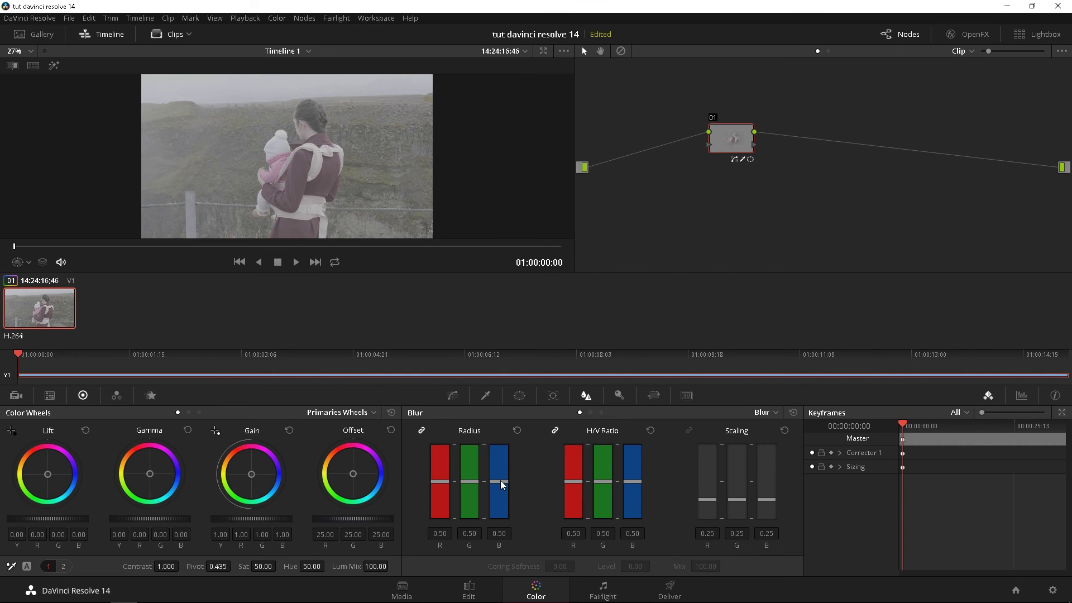
mouse_move(500, 480)
mouse_down()
mouse_move(504, 440)
mouse_move(502, 522)
mouse_move(507, 494)
mouse_up()
mouse_move(612, 477)
mouse_down()
mouse_move(603, 457)
mouse_move(600, 500)
mouse_move(601, 471)
mouse_up()
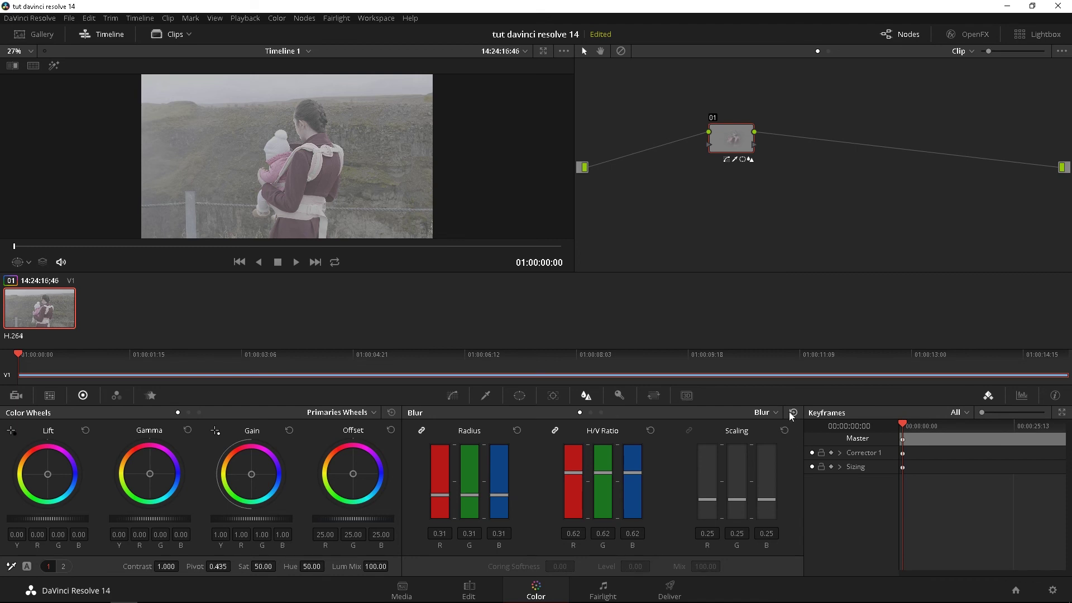
Try the Sharpen and Blur modes, ending on Mist mode
click(768, 417)
click(795, 428)
click(773, 415)
click(782, 450)
click(769, 420)
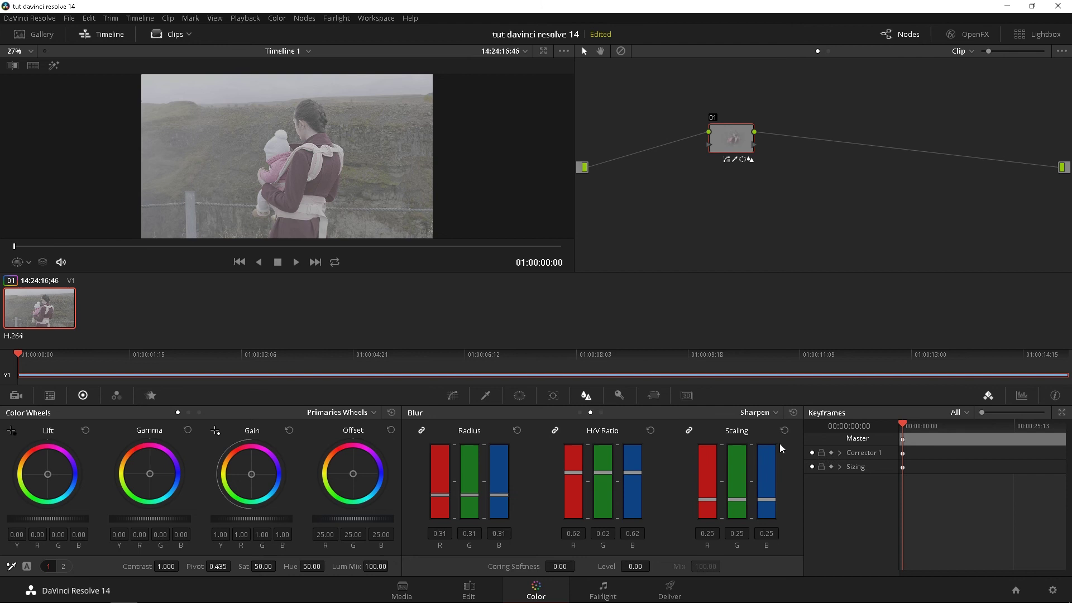
click(762, 413)
click(767, 432)
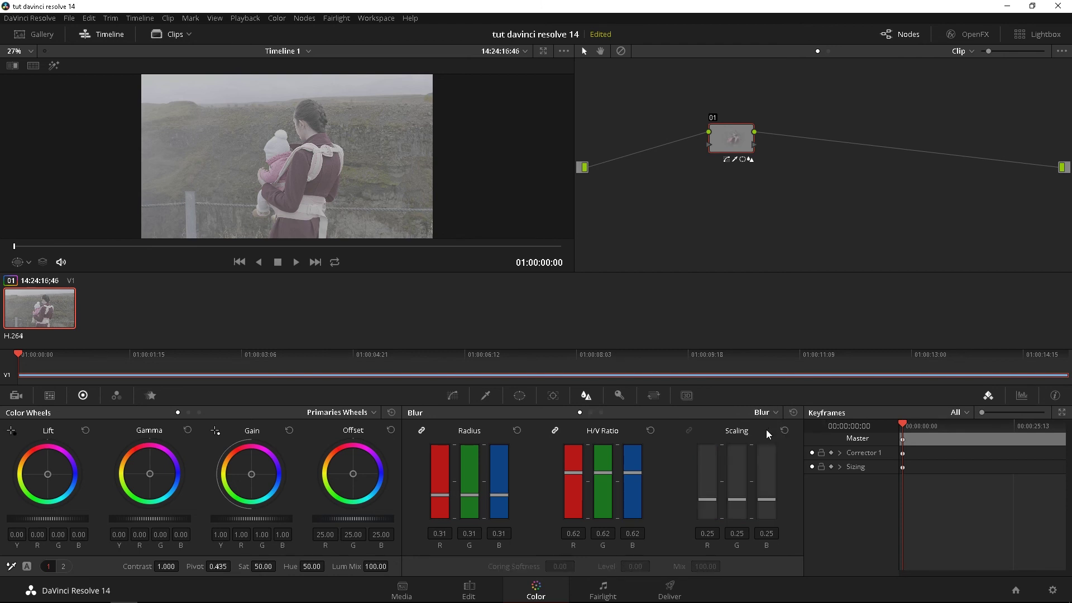
click(760, 413)
click(774, 441)
click(764, 413)
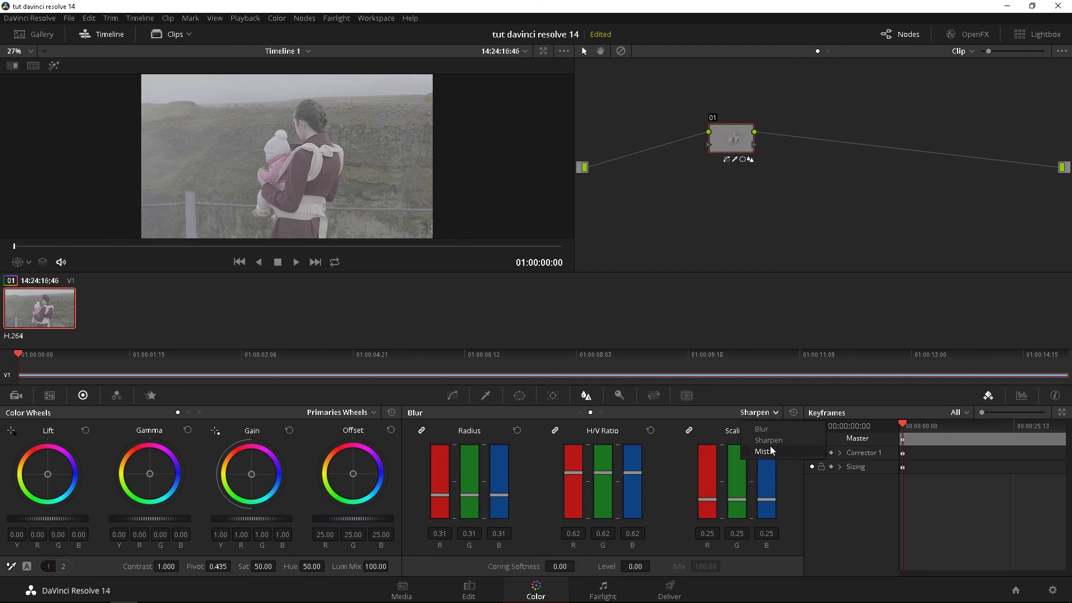
click(776, 451)
Reset the Mist settings to defaults and set the Mix to 93
mouse_move(735, 476)
mouse_down()
mouse_move(732, 439)
mouse_move(741, 521)
mouse_move(738, 484)
mouse_up()
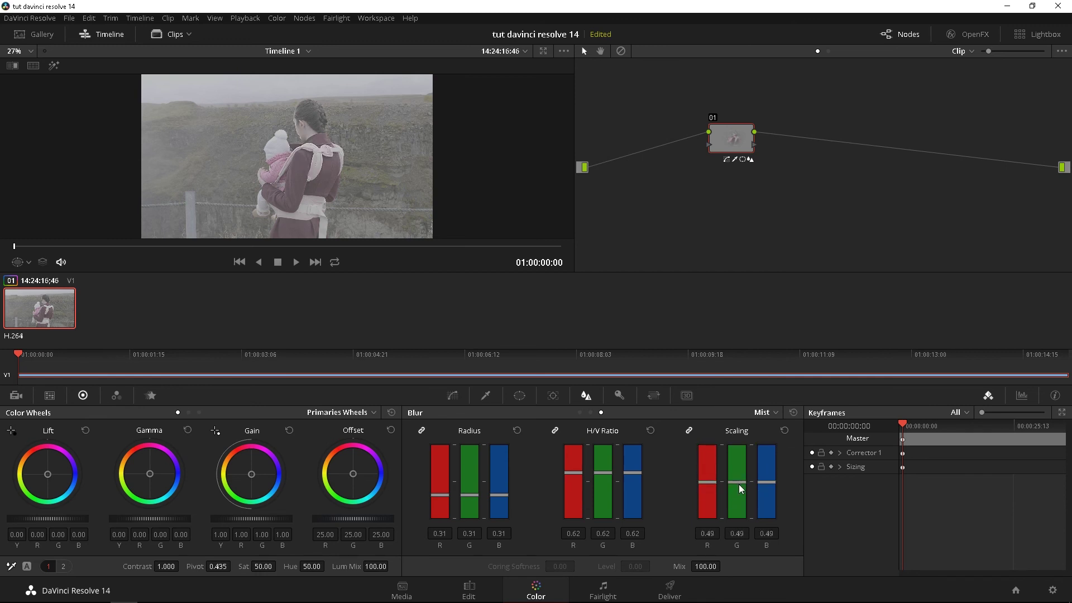
click(793, 413)
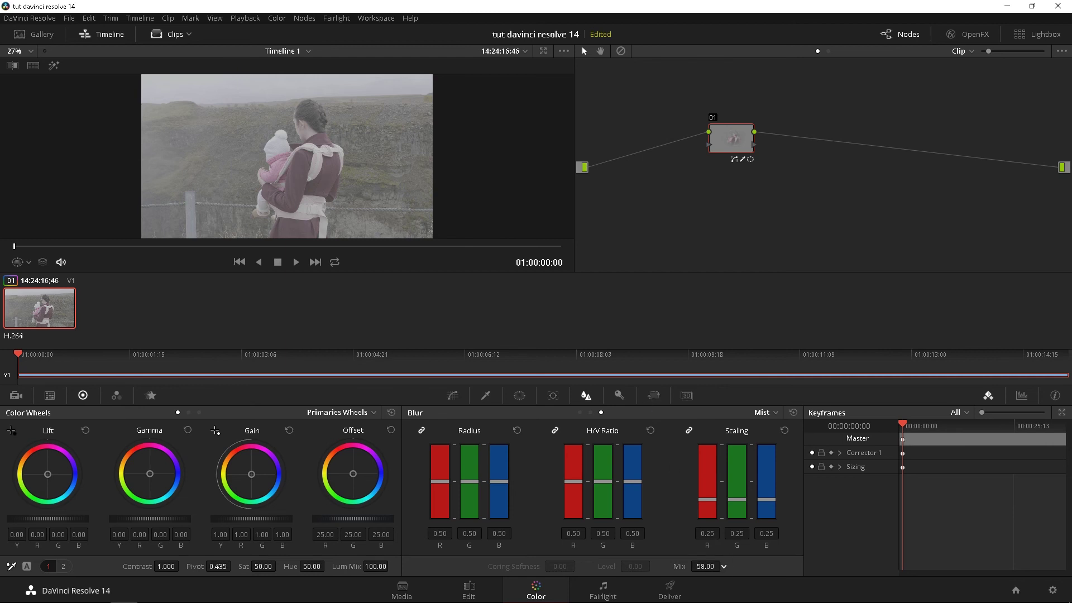
drag(723, 565, 693, 506)
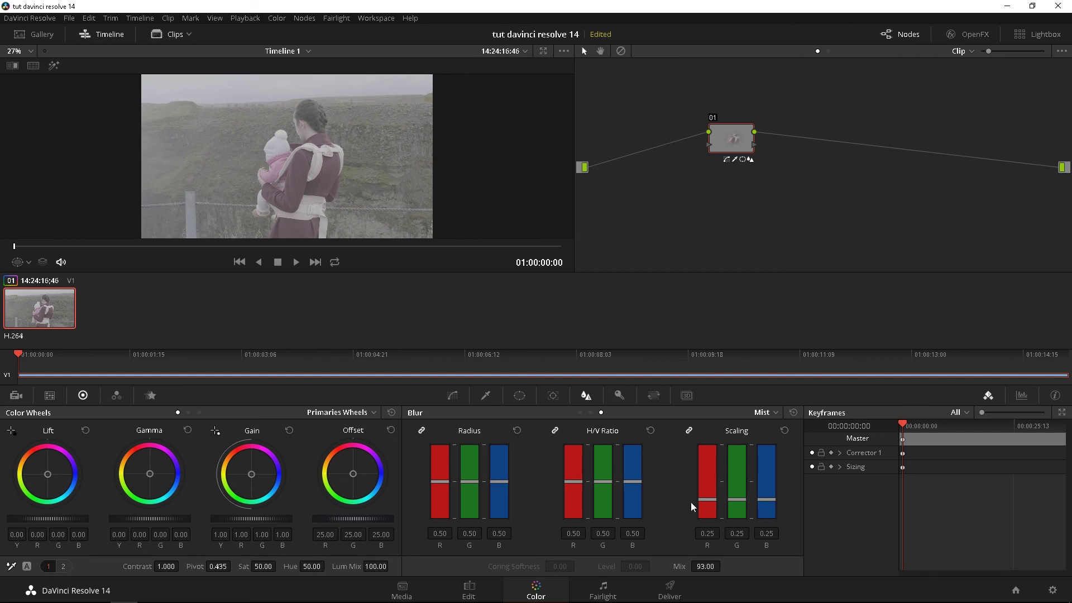
Add a serial node 02 after node 01 and tint the image purple with offset
click(623, 390)
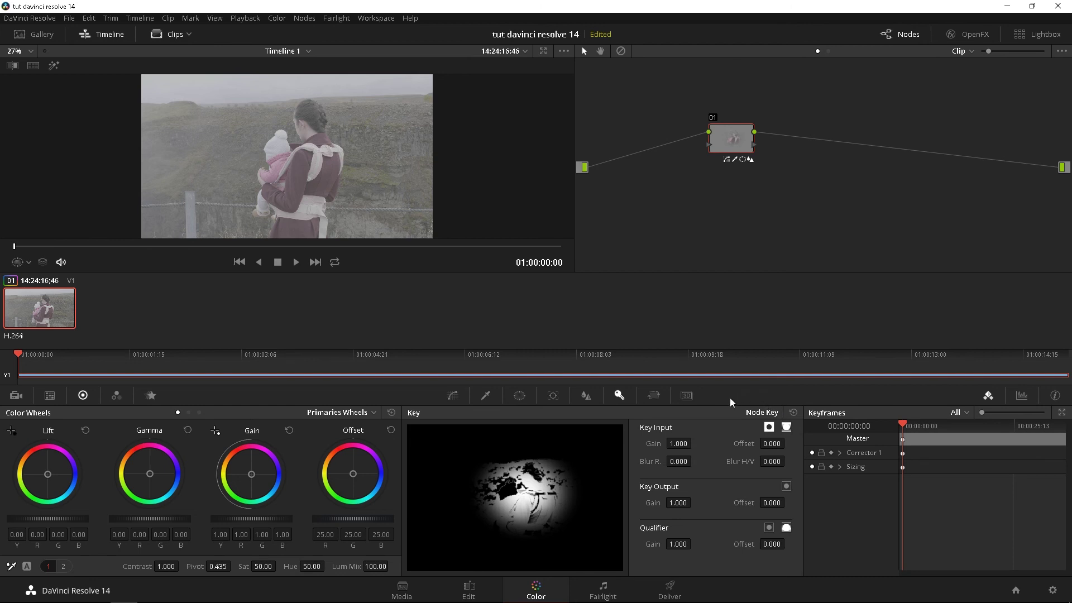
key(alt+s)
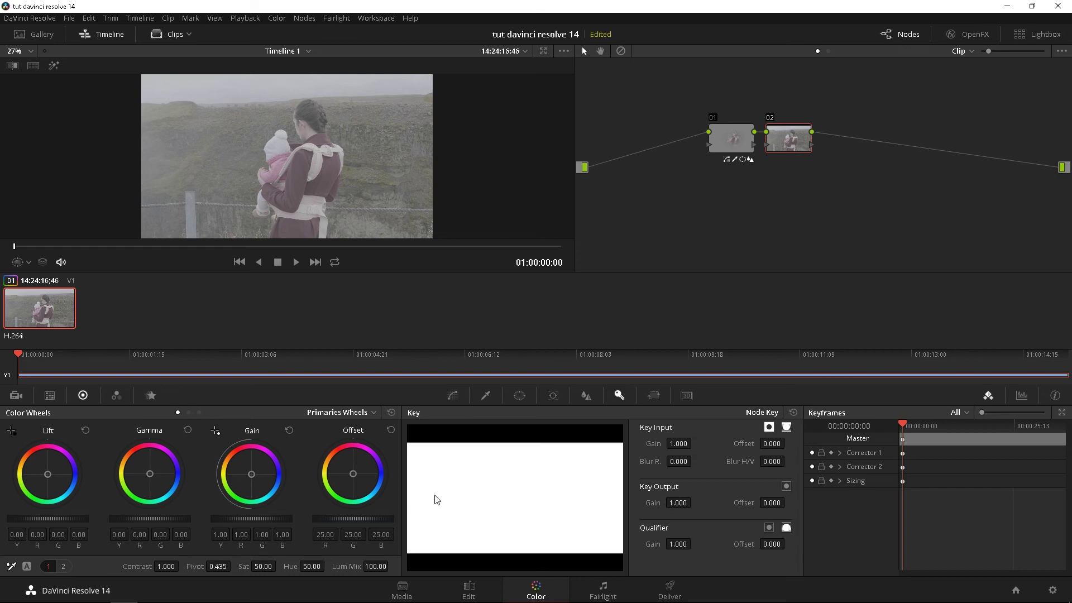
drag(353, 474, 378, 460)
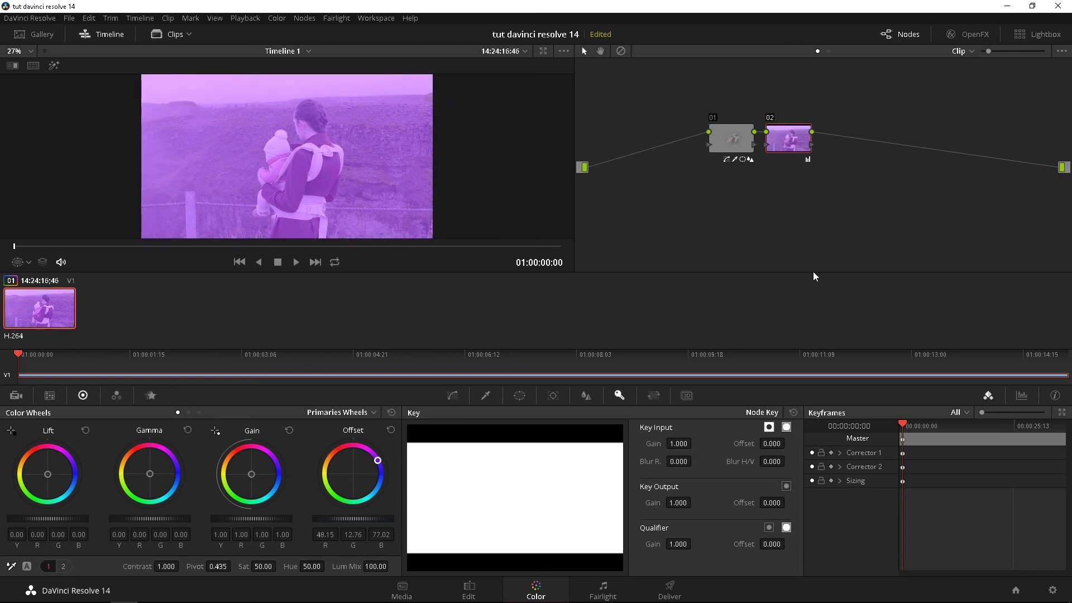
Lower Key Output Gain to 0.721, reset it to 1.000, then delete node 02
drag(672, 506, 746, 436)
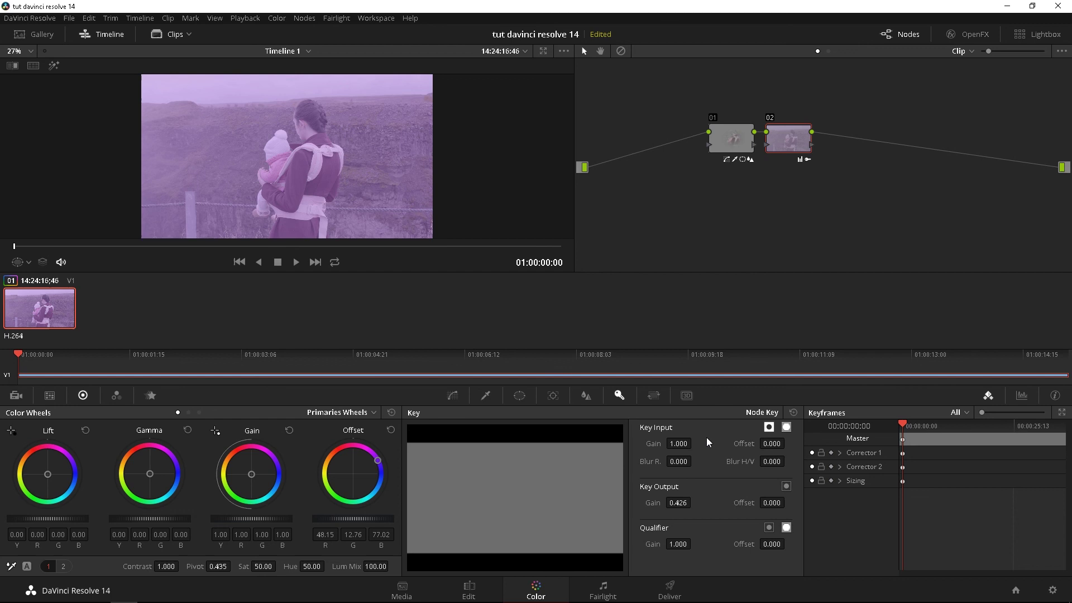
mouse_move(674, 501)
mouse_down()
mouse_move(648, 501)
mouse_move(677, 501)
mouse_up()
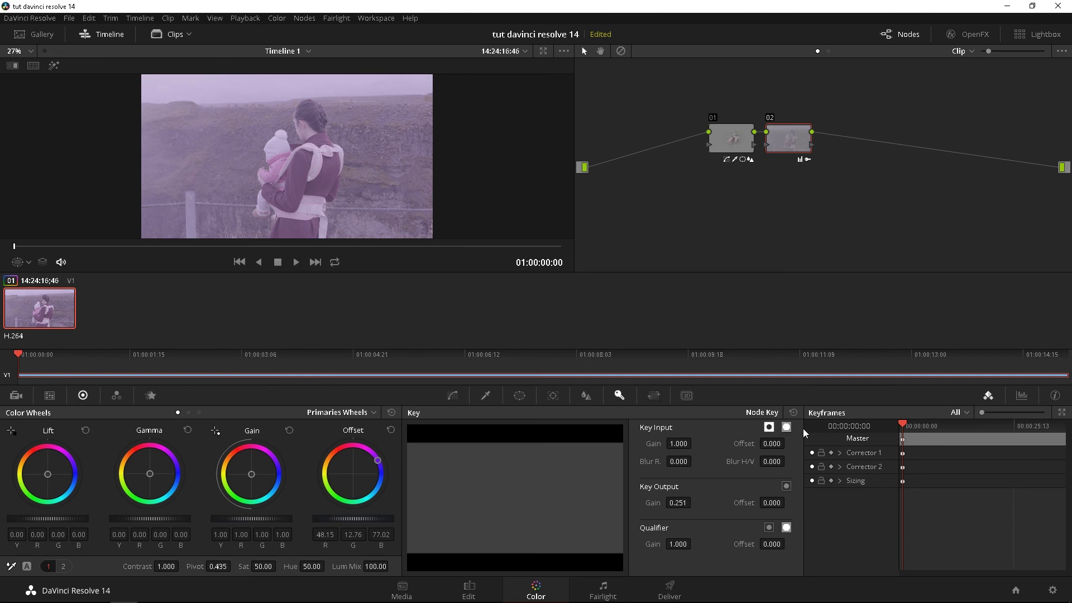
click(793, 413)
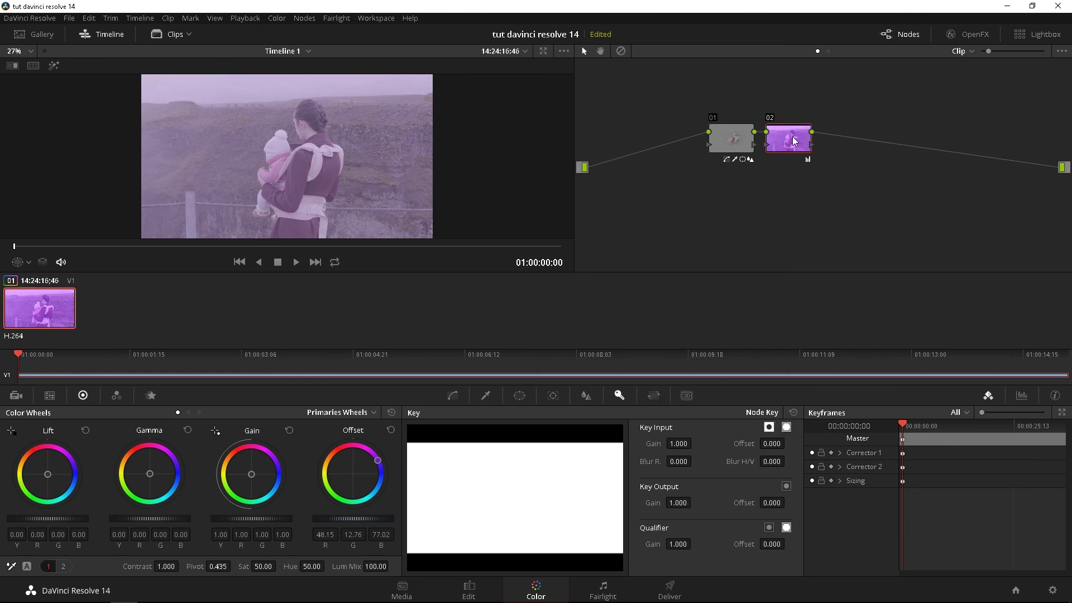
key(Delete)
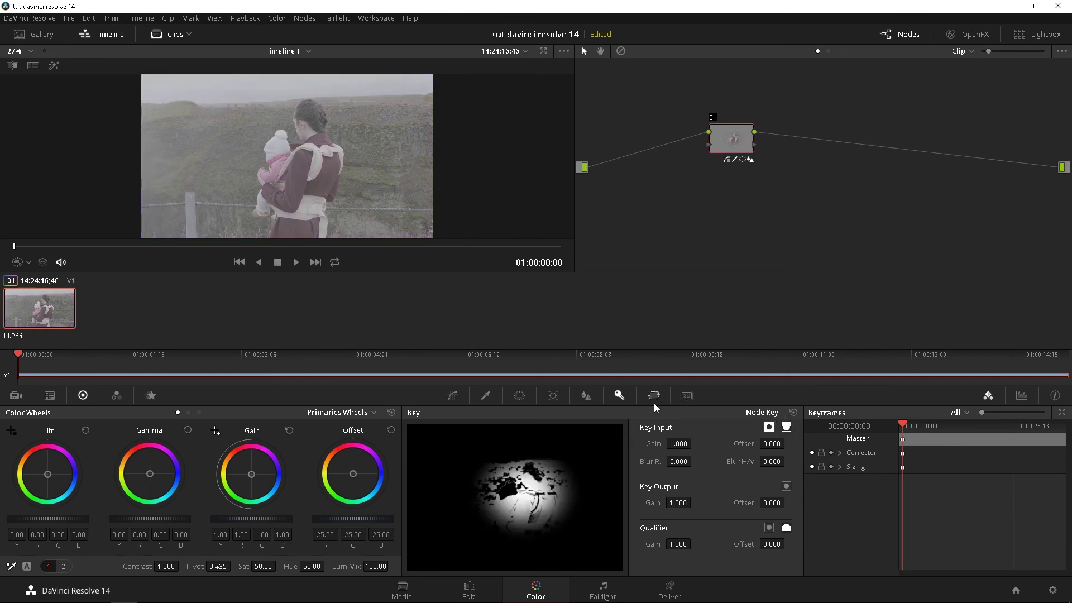
Pan the input image right, then try and undo top blanking and a vertical flip in Output Sizing
click(648, 398)
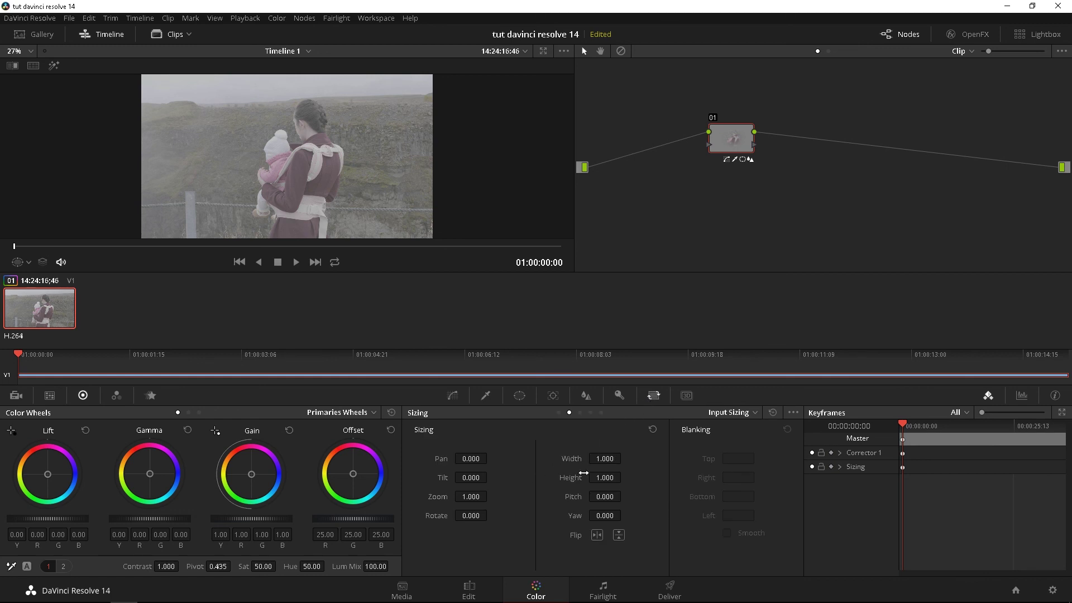
drag(485, 458, 499, 510)
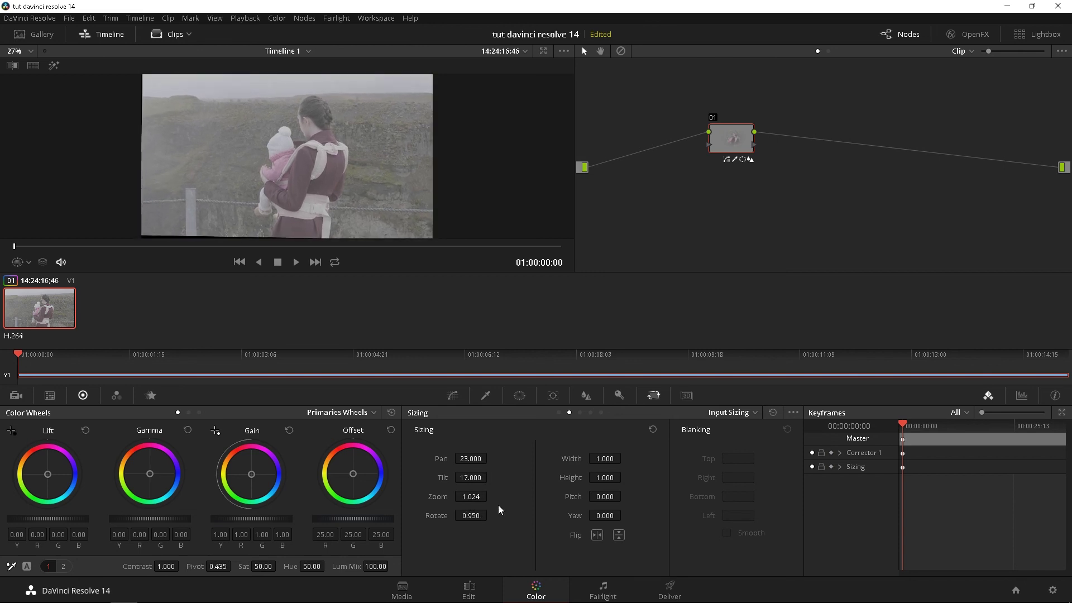
click(579, 413)
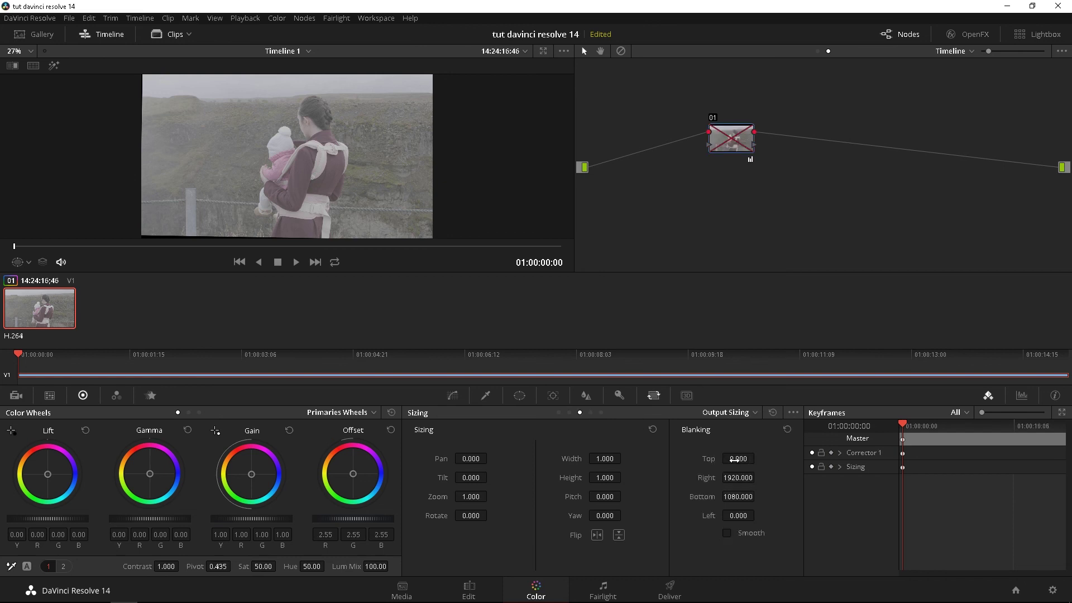
mouse_move(735, 459)
mouse_down()
mouse_move(758, 458)
mouse_move(735, 459)
mouse_up()
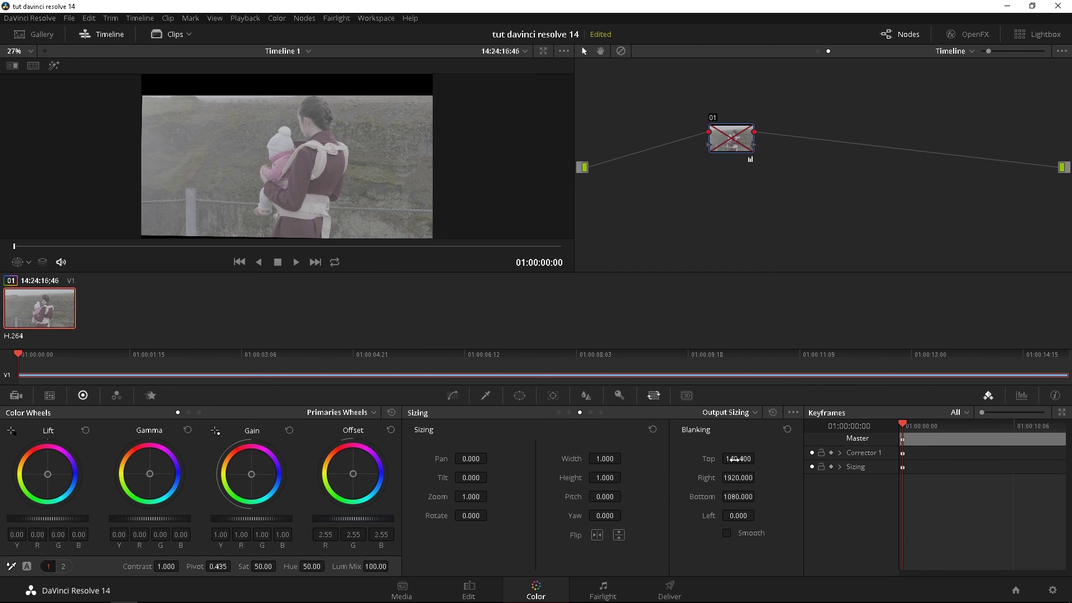
click(786, 430)
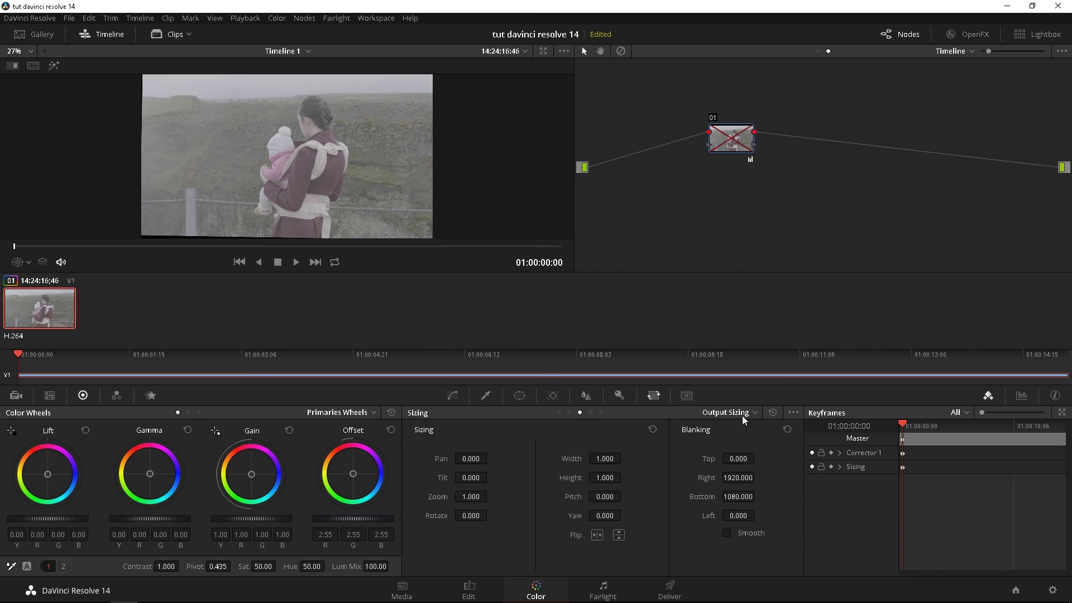
click(619, 535)
click(619, 535)
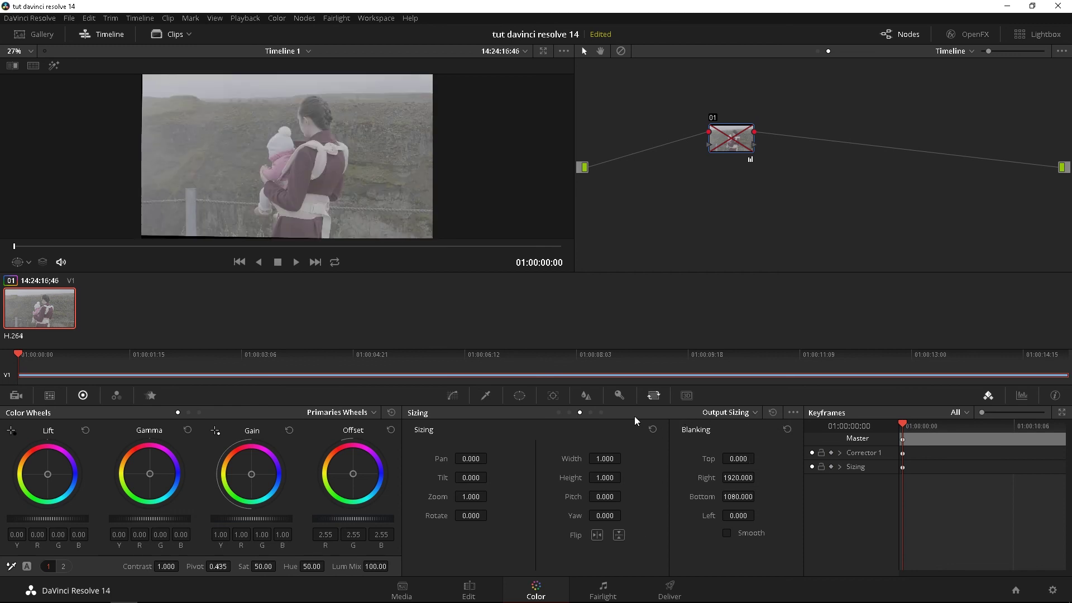
Switch the Sizing palette to Node Sizing, then Reference Sizing
click(591, 412)
click(602, 413)
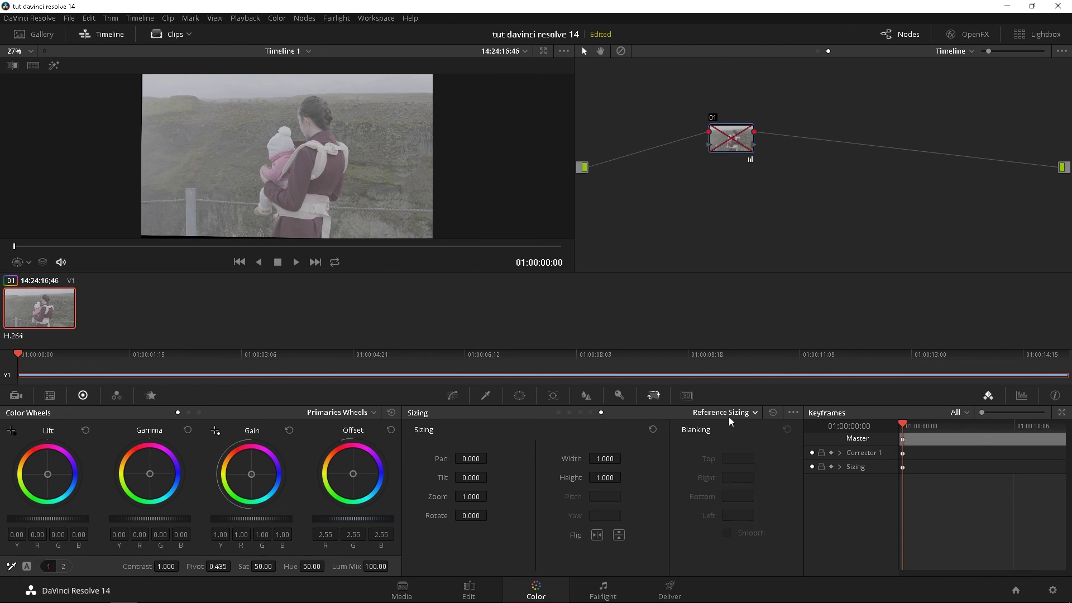
scroll(407, 182, down, 1)
scroll(402, 182, up, 1)
scroll(397, 182, down, 1)
scroll(396, 184, up, 1)
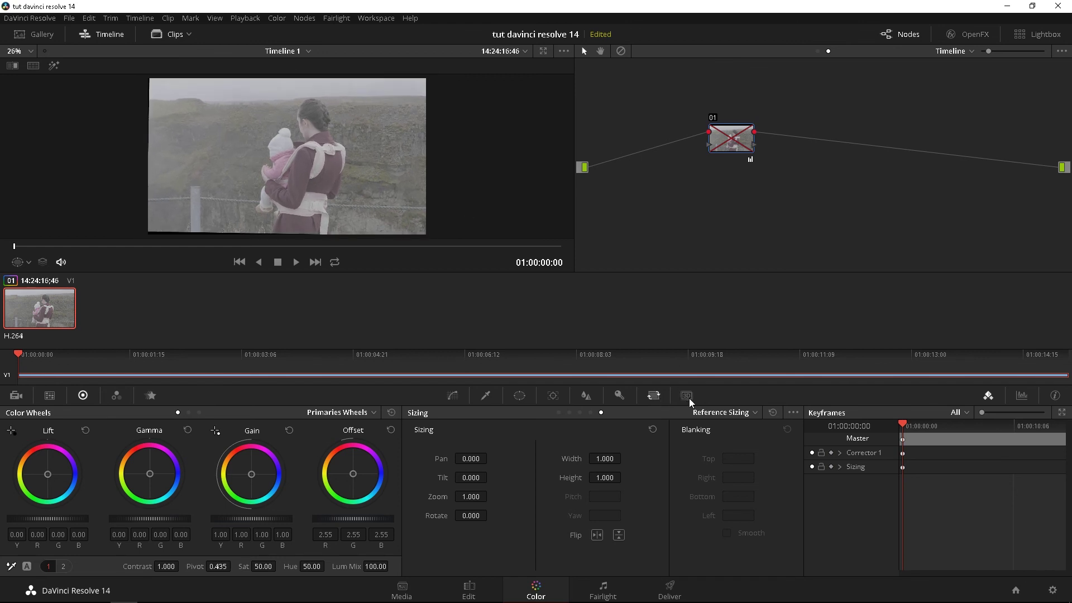
Restore the Key palette and show the Parade scope in place of keyframes
click(617, 395)
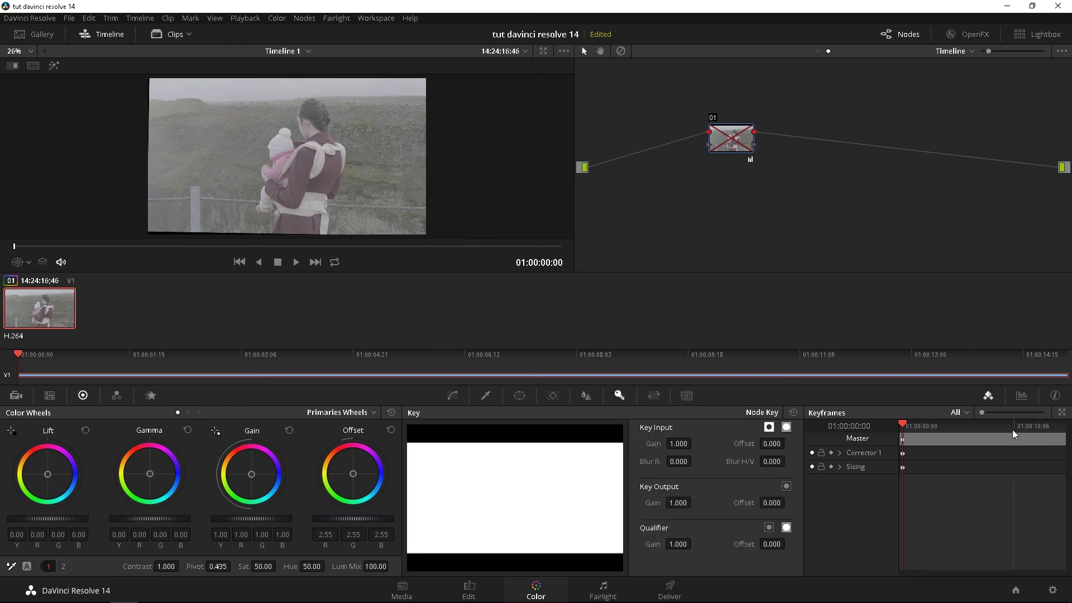
click(1021, 395)
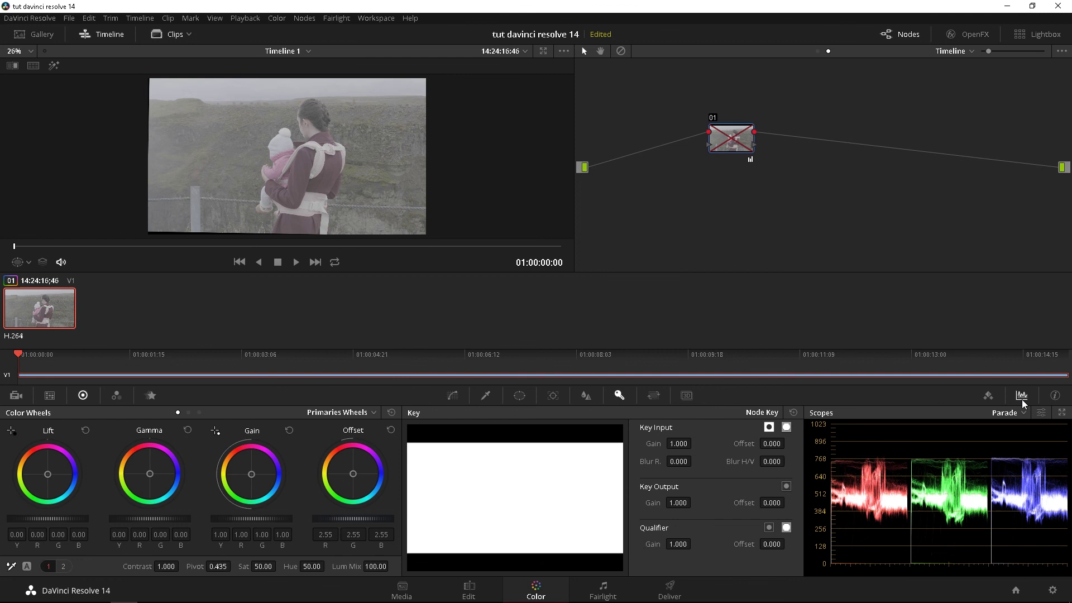
click(989, 395)
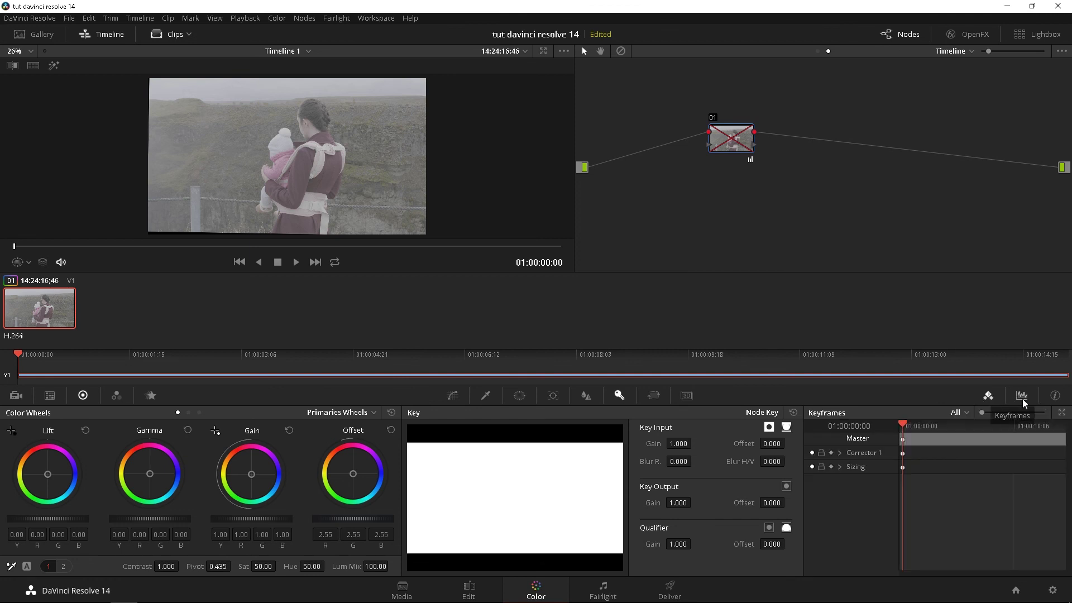
click(1022, 397)
click(996, 411)
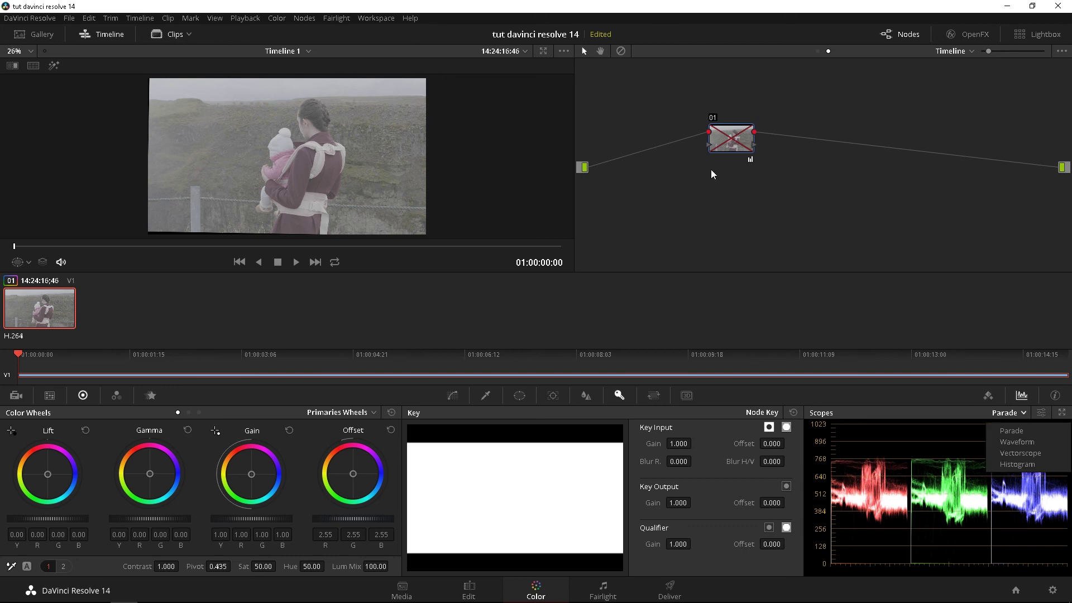
click(843, 415)
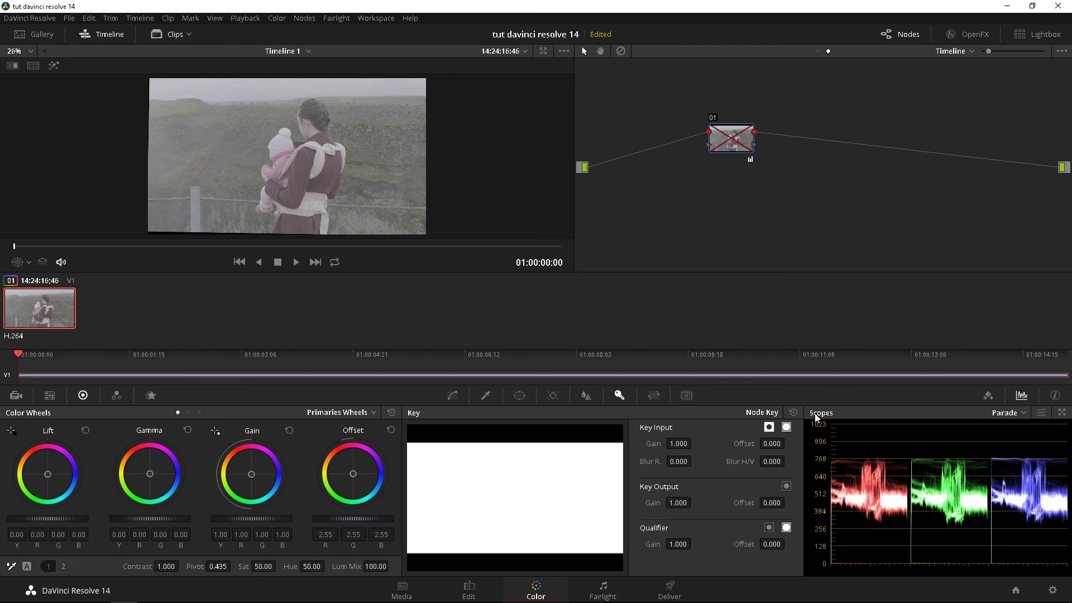
Pop the scopes into a floating window at 16x9 showing all four scopes
click(1062, 414)
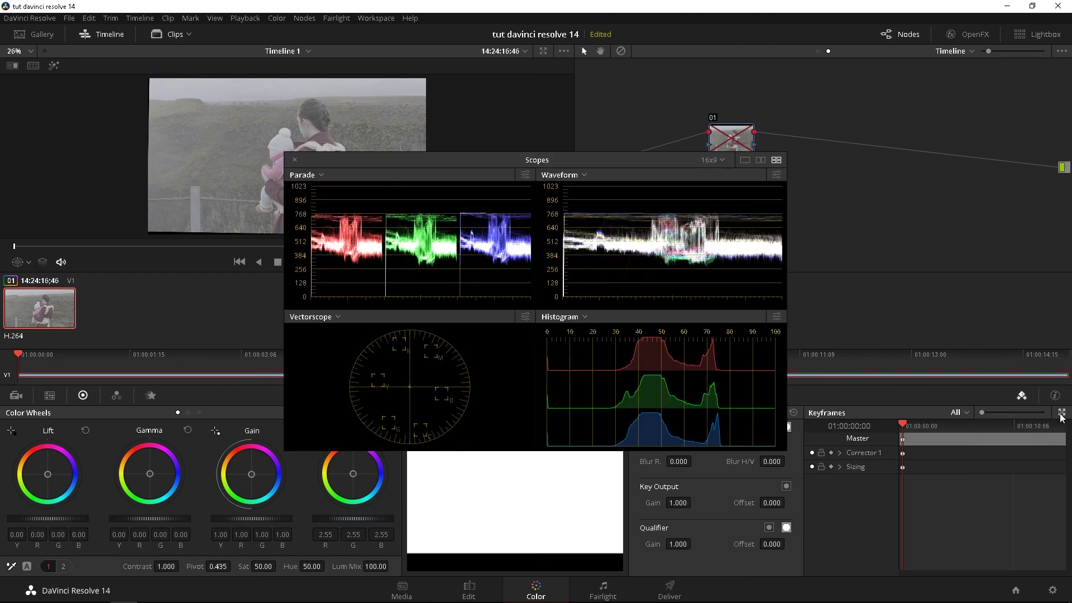
drag(532, 162, 691, 185)
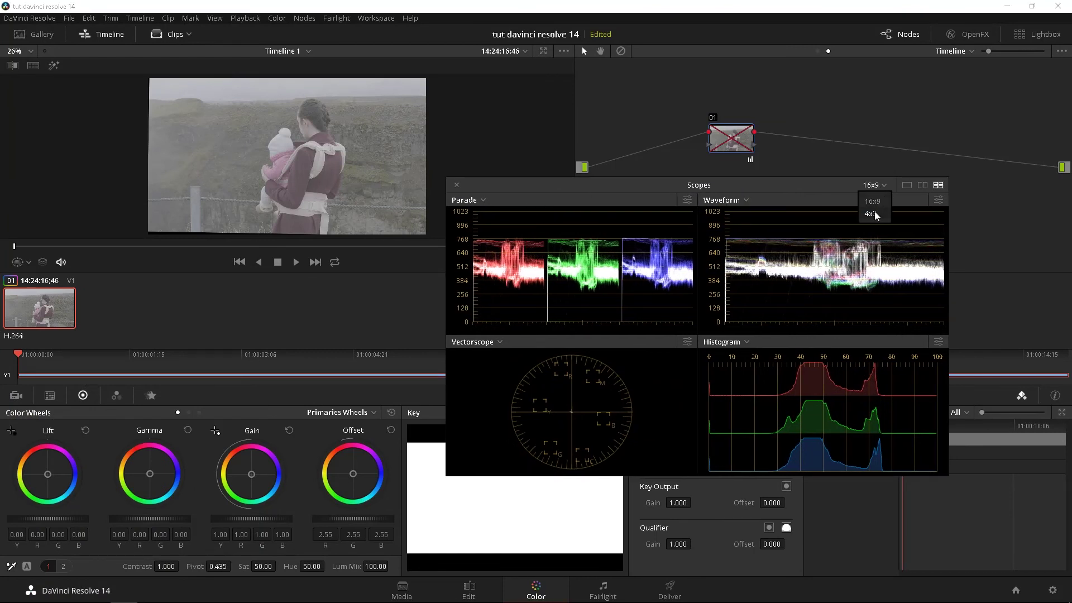
click(875, 216)
click(873, 185)
click(882, 201)
click(921, 186)
click(907, 184)
click(924, 185)
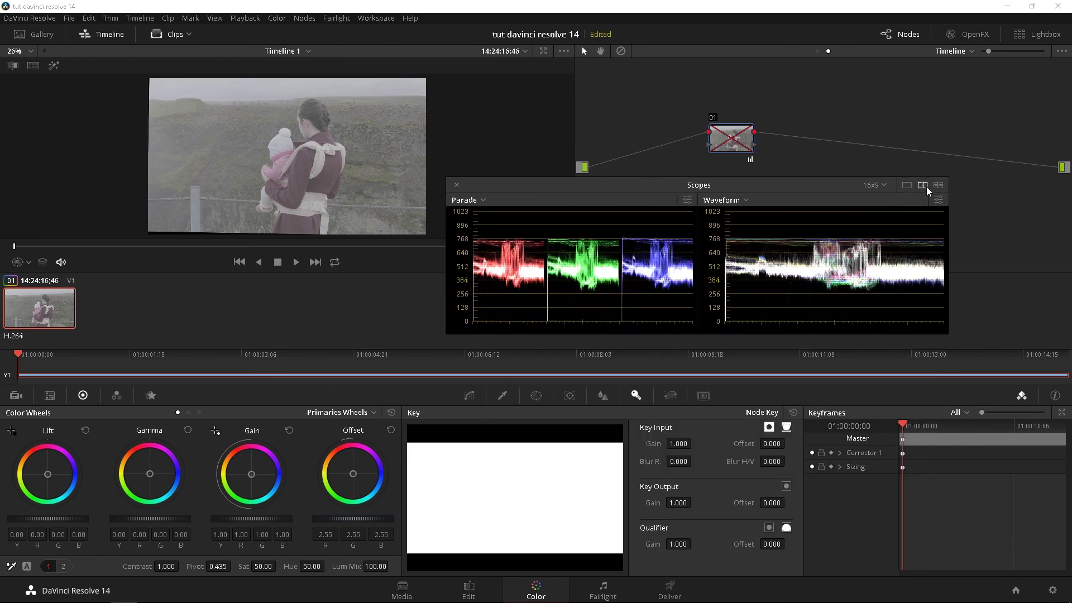
click(939, 185)
Turn on waveform reference levels with low level 3, toggling blue, red and luma traces
click(941, 200)
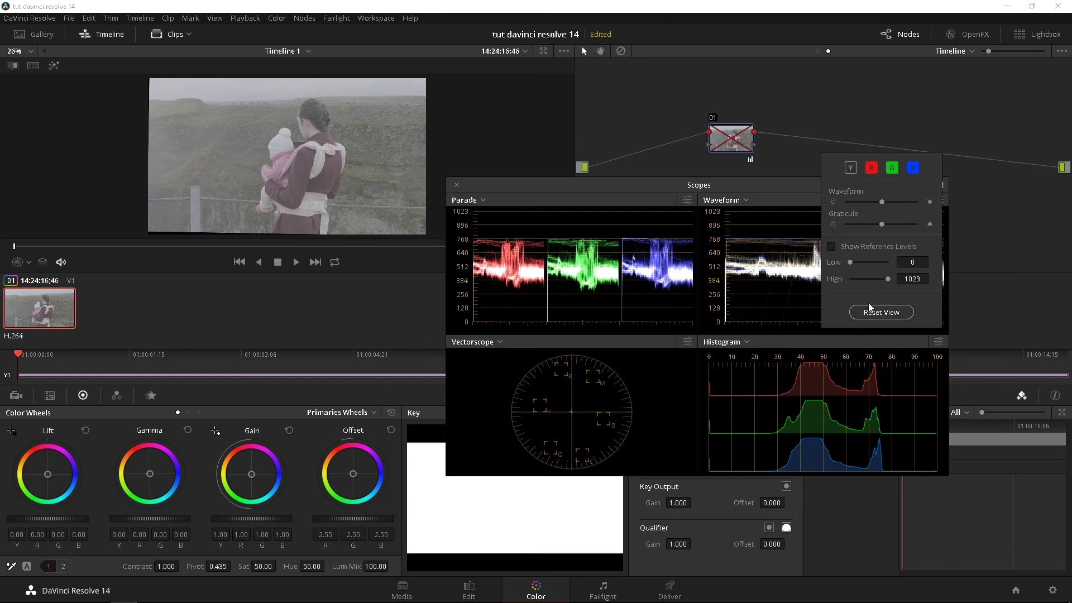
click(857, 247)
drag(850, 262, 850, 262)
click(913, 168)
click(914, 170)
click(872, 171)
click(872, 172)
click(852, 167)
click(852, 167)
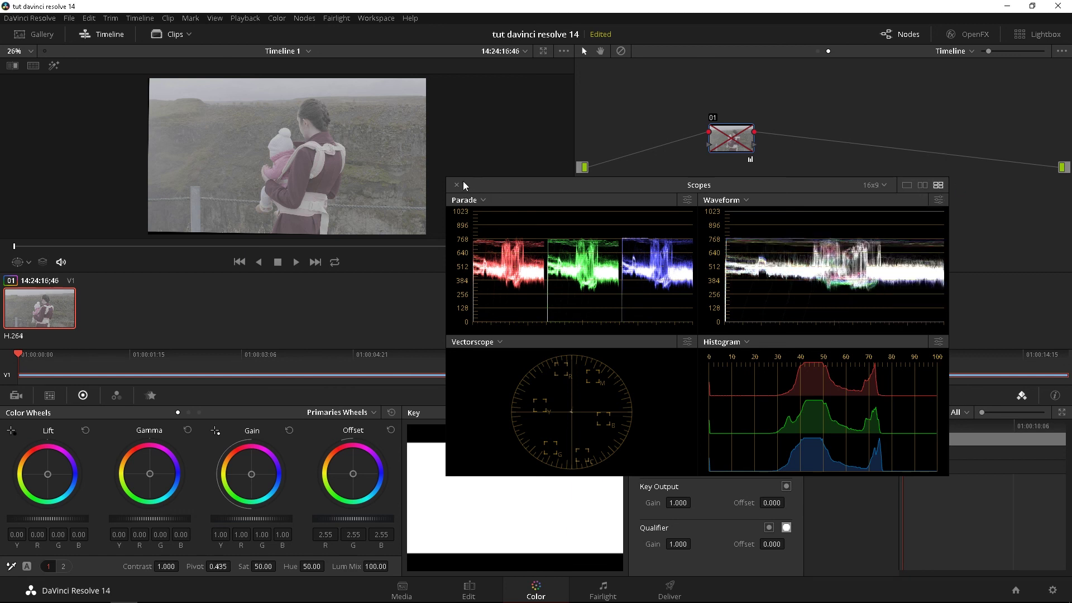
drag(462, 190, 463, 189)
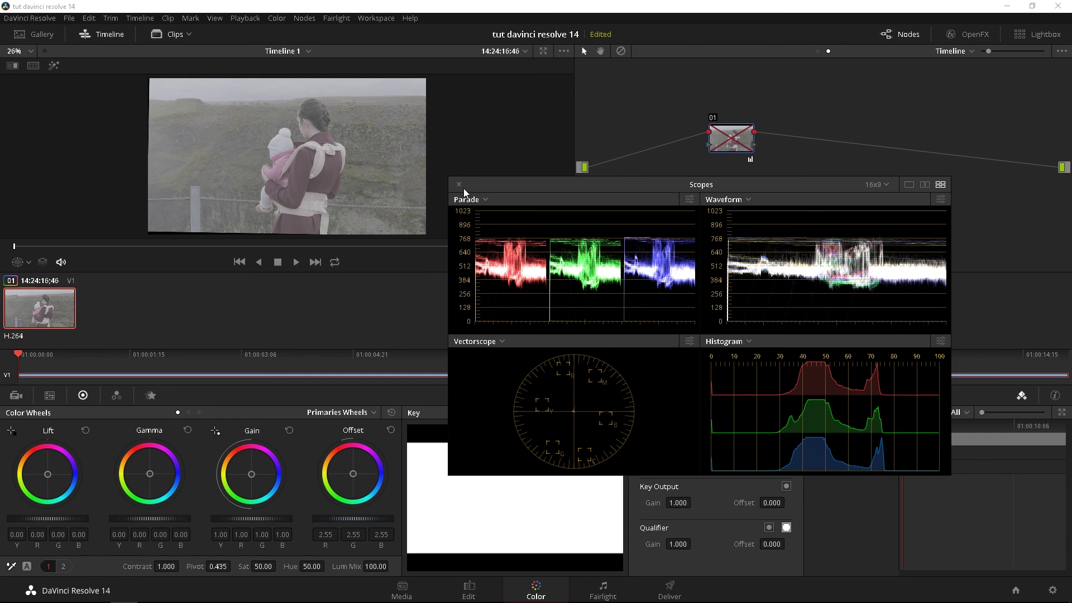
click(459, 185)
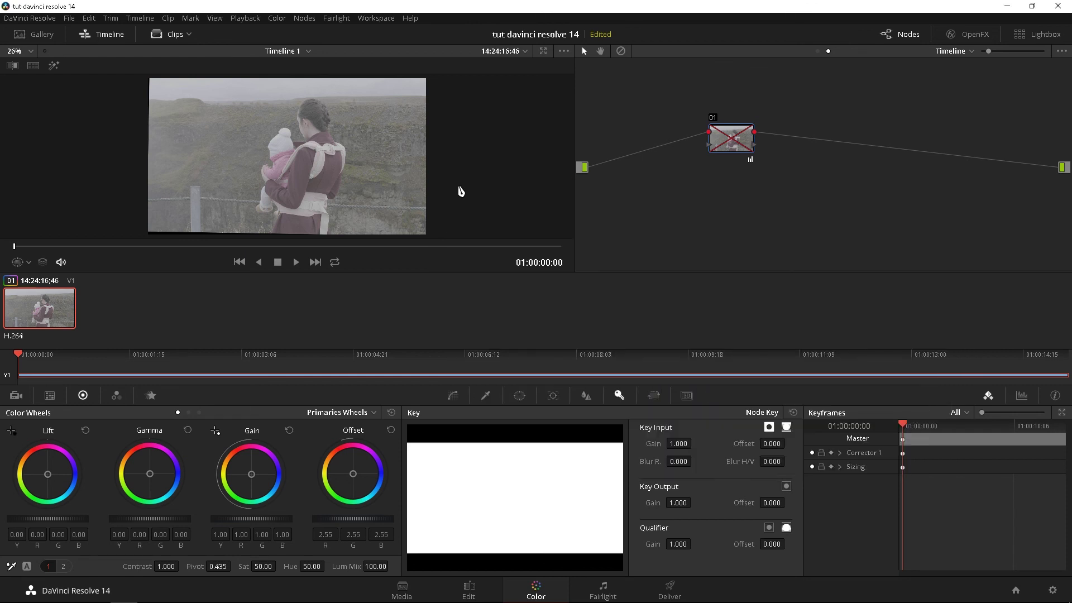